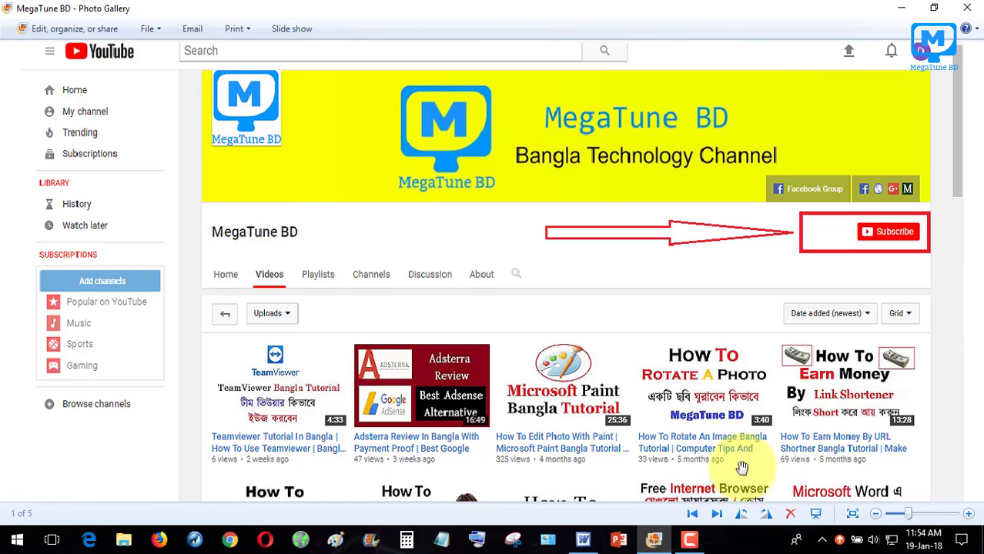
# - Switch to the blank document in Microsoft Word
pyautogui.click(583, 540)
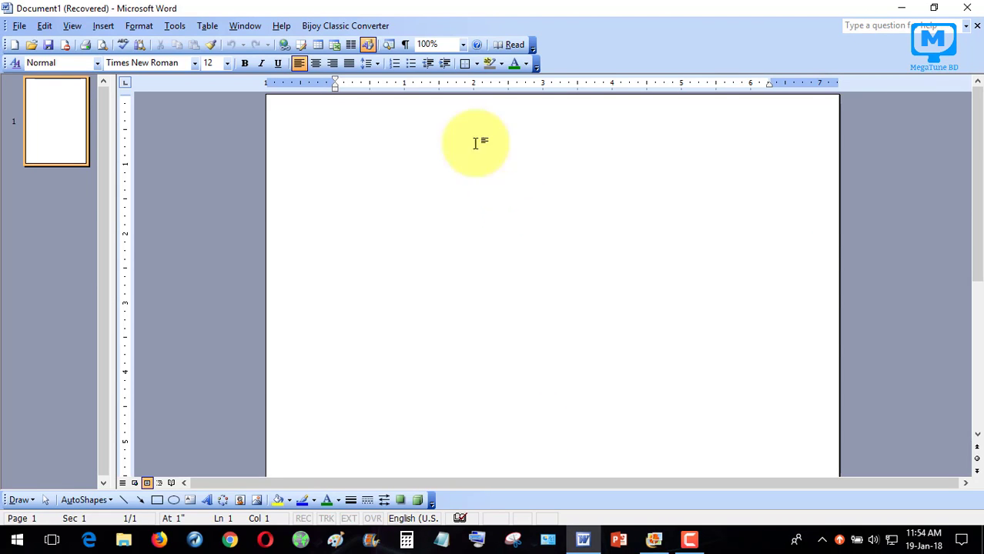
pyautogui.click(139, 25)
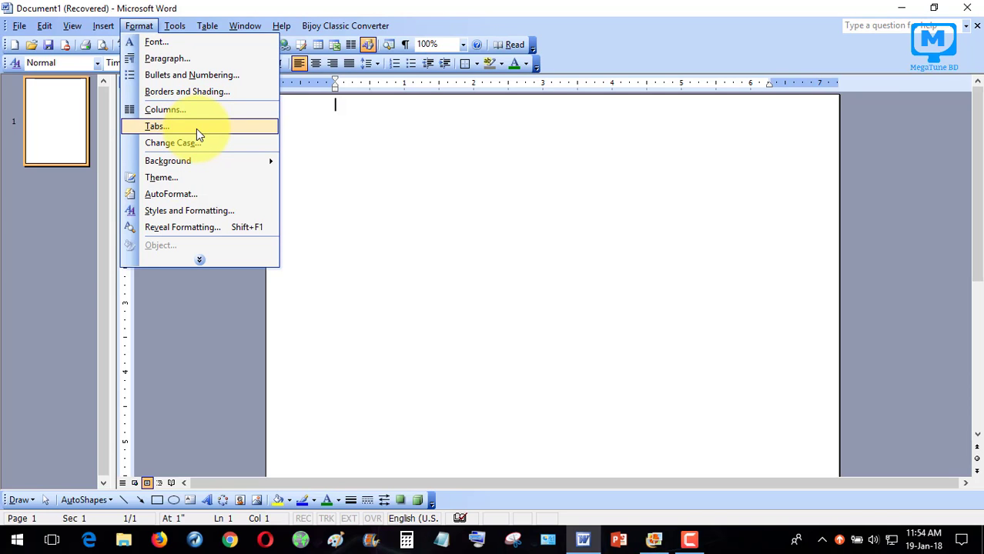
pyautogui.click(408, 198)
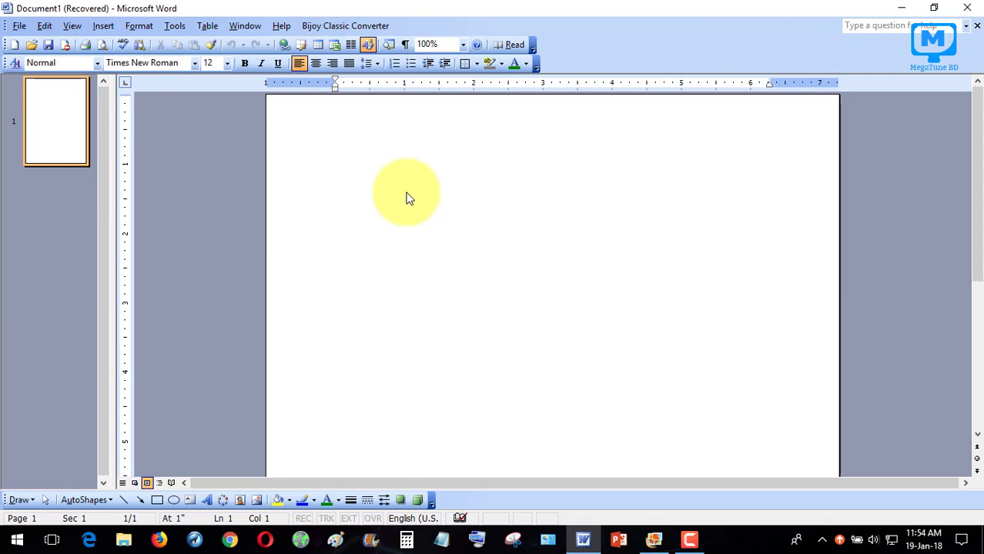
# - Write Bangladesh and Dhaka on separate lines at the start of the blank document
pyautogui.write('Ba')
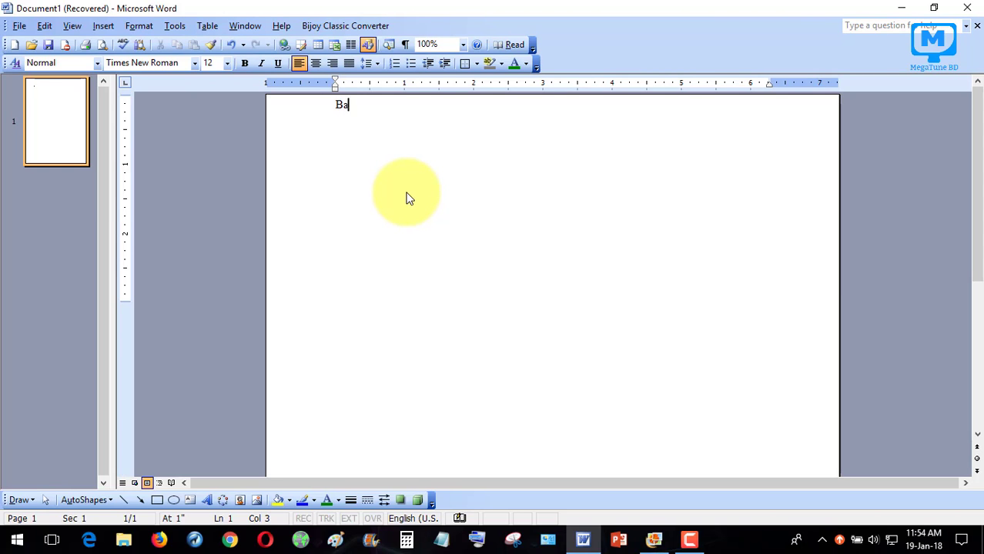
pyautogui.write('ngladesh')
pyautogui.press('Return')
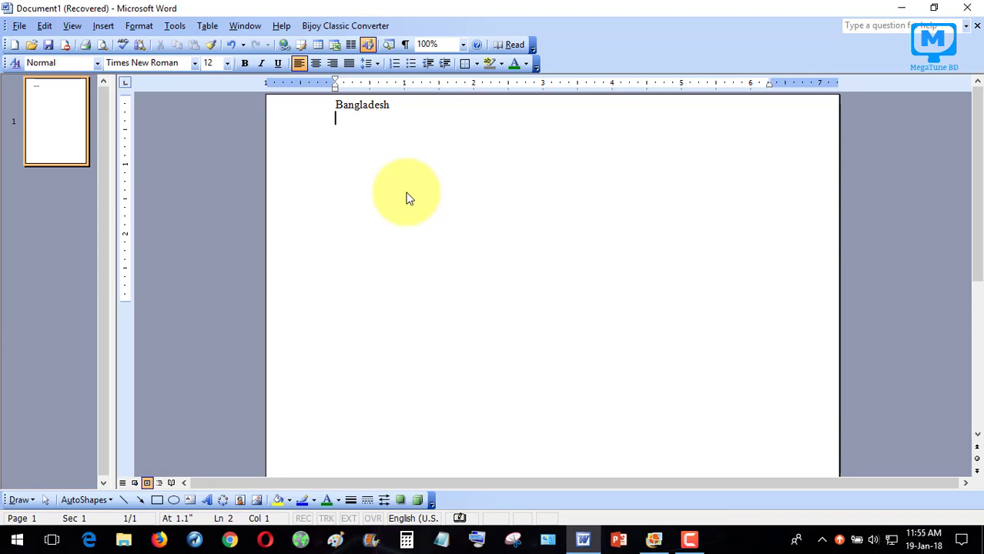
pyautogui.write('Dhaka')
pyautogui.press('Return')
# - Add Chittagong and Rajshahi as the next two lines below Dhaka
pyautogui.write('Ch')
pyautogui.press('BackSpace')
pyautogui.write('g')
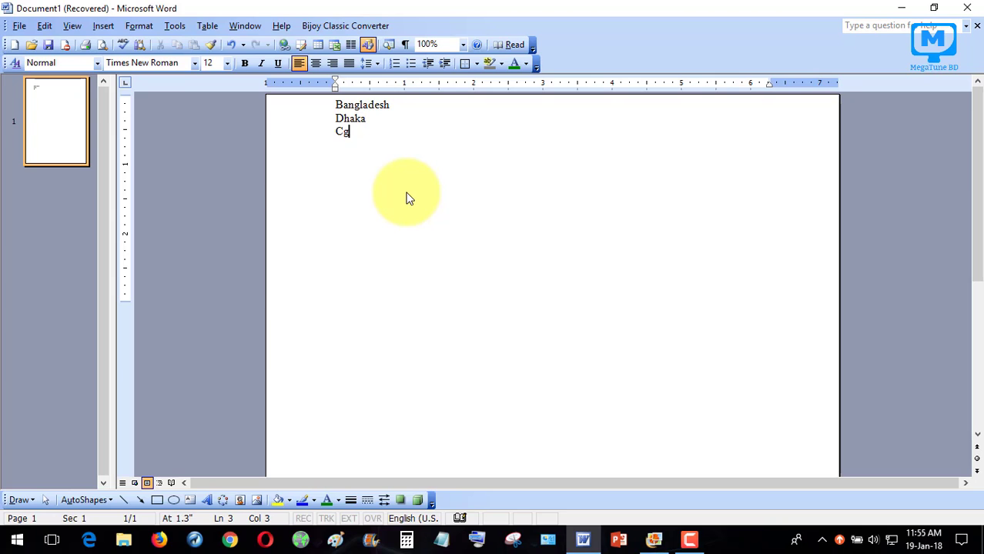
pyautogui.press('BackSpace')
pyautogui.write('hittagong')
pyautogui.press('Return')
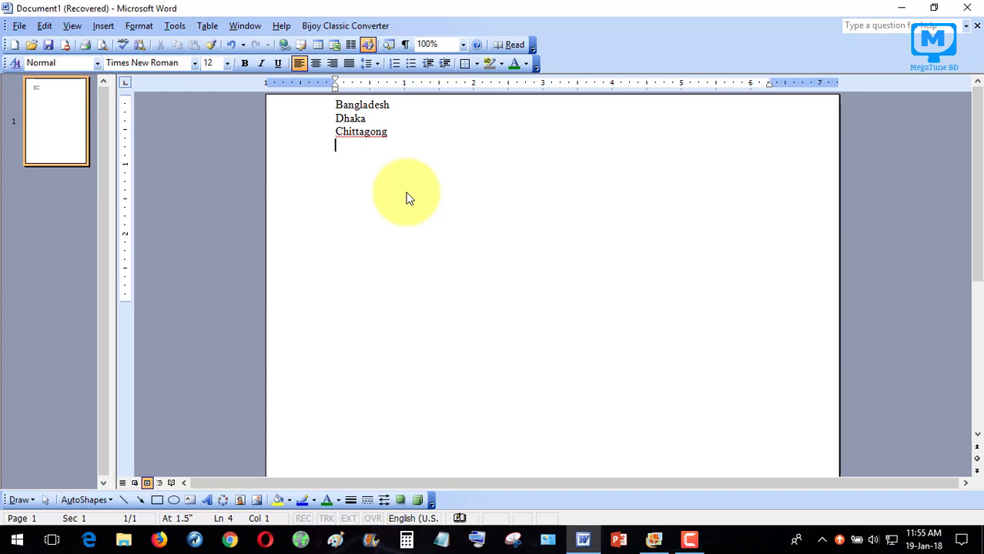
pyautogui.write('Rajshahi')
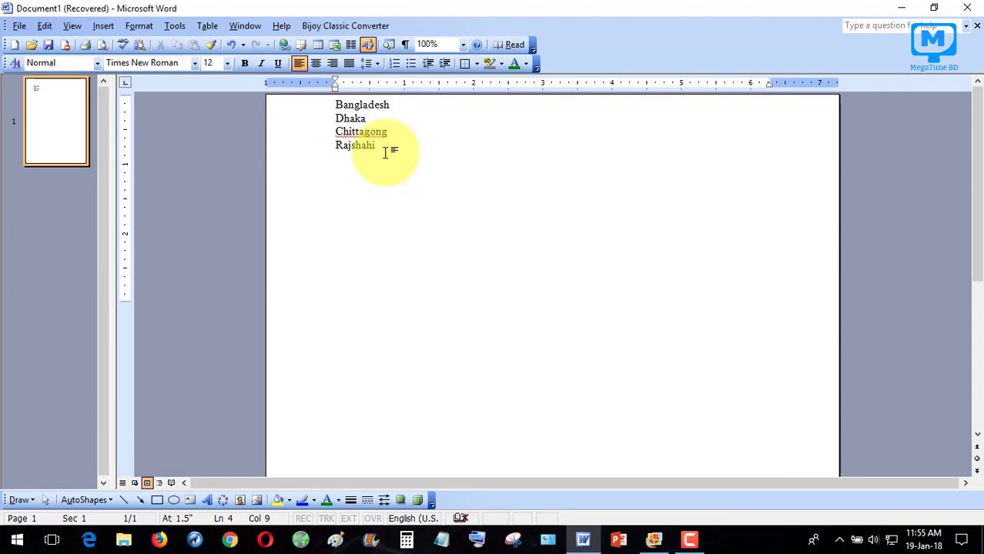
pyautogui.moveTo(333, 104); pyautogui.dragTo(409, 158)
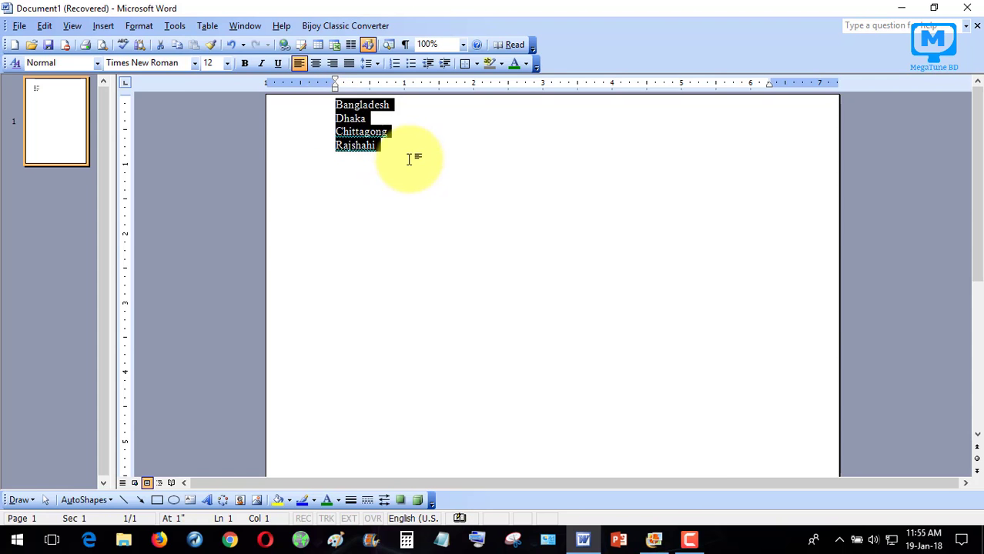
pyautogui.click(391, 151)
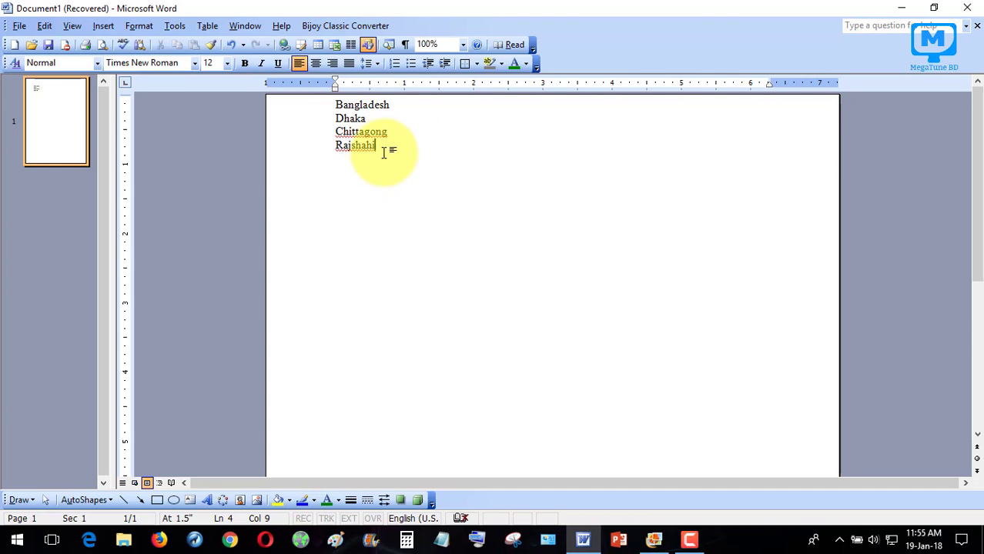
# - Set the zoom to 150% and write Bangladesh again below the list, separated by one blank line
pyautogui.click(463, 45)
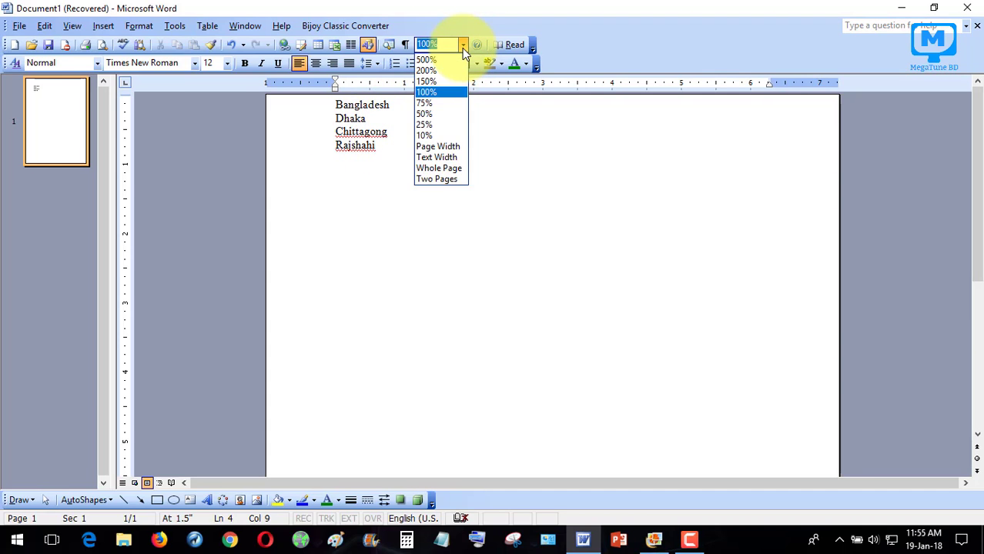
pyautogui.click(444, 81)
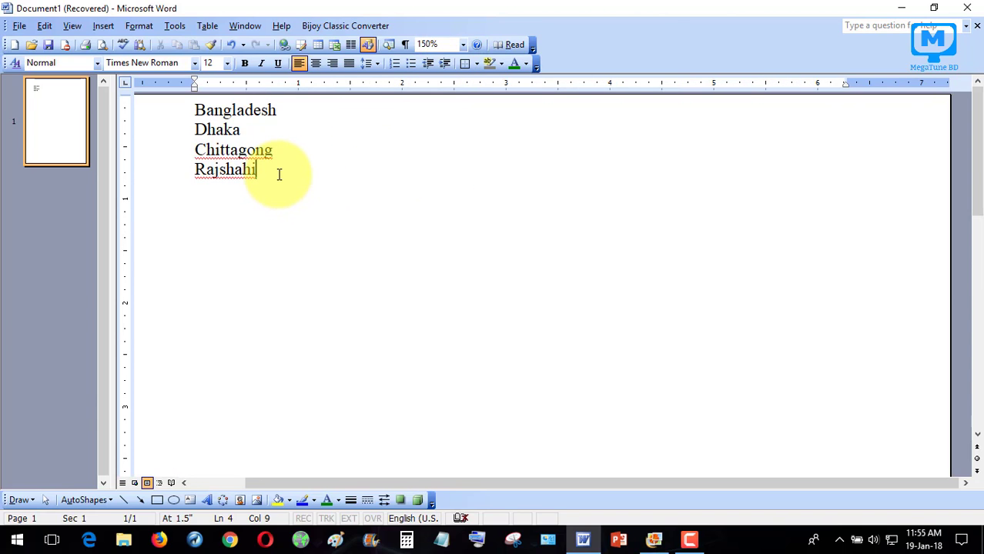
pyautogui.press('Return')
pyautogui.press('Return')
pyautogui.write('Bangla')
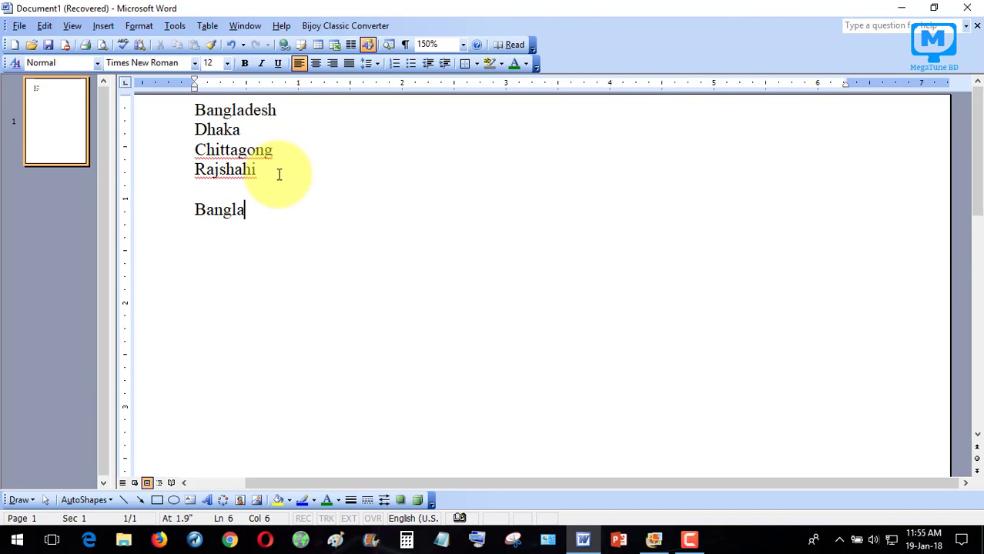
pyautogui.write('desh')
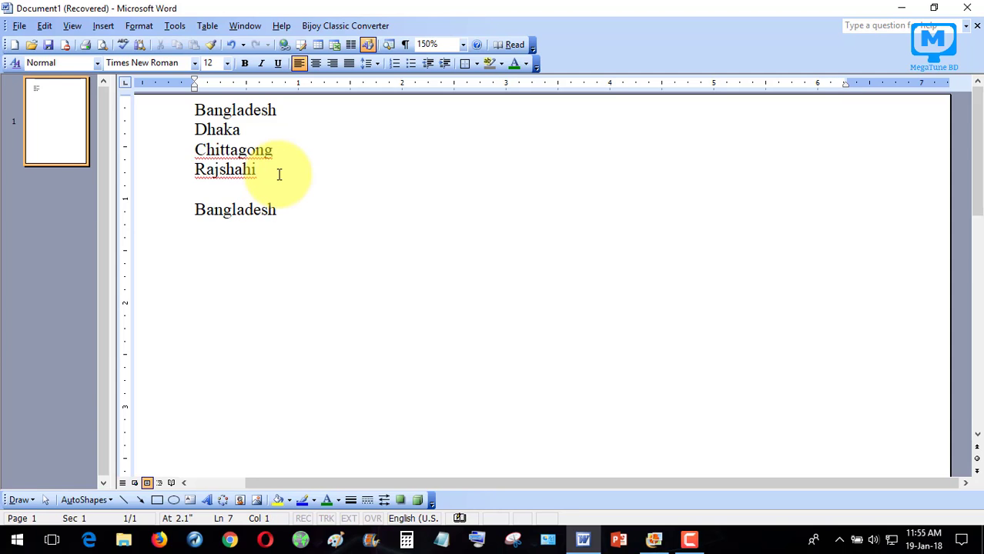
# - Add Dhaka below the second Bangladesh, after a blank line and indented by one tab stop
pyautogui.press('Return')
pyautogui.press('Return')
pyautogui.press('Tab')
pyautogui.write('Dhaka')
pyautogui.press('Return')
pyautogui.press('Return')
pyautogui.press('Tab')
pyautogui.press('BackSpace')
pyautogui.press('BackSpace')
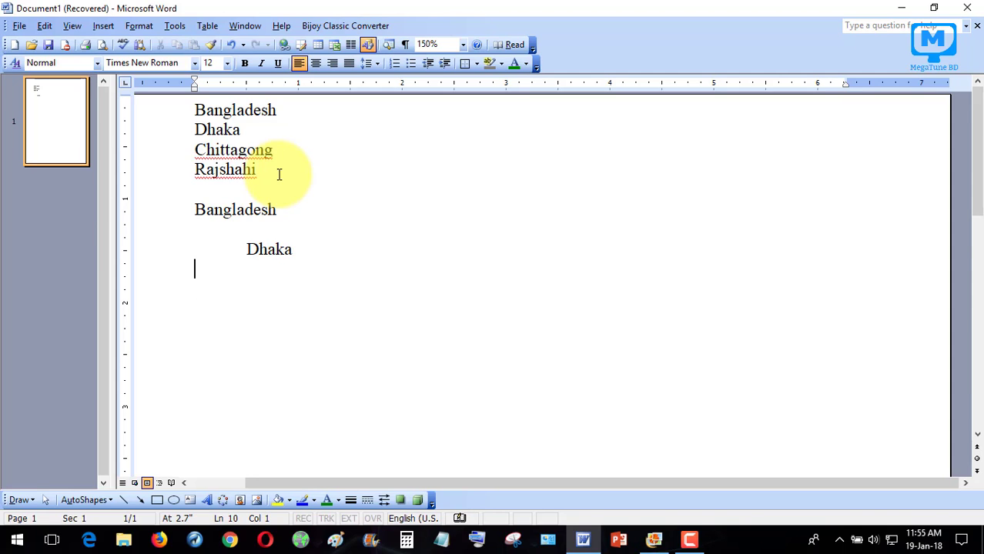
pyautogui.press('Return')
pyautogui.press('Tab')
pyautogui.write('C')
pyautogui.press('BackSpace')
pyautogui.press('BackSpace')
pyautogui.press('BackSpace')
pyautogui.press('BackSpace')
# - Add Chittagong and Rajshahi on separate lines below the indented Dhaka, each indented by one tab stop
pyautogui.press('Return')
pyautogui.press('Tab')
pyautogui.write('Chittagong')
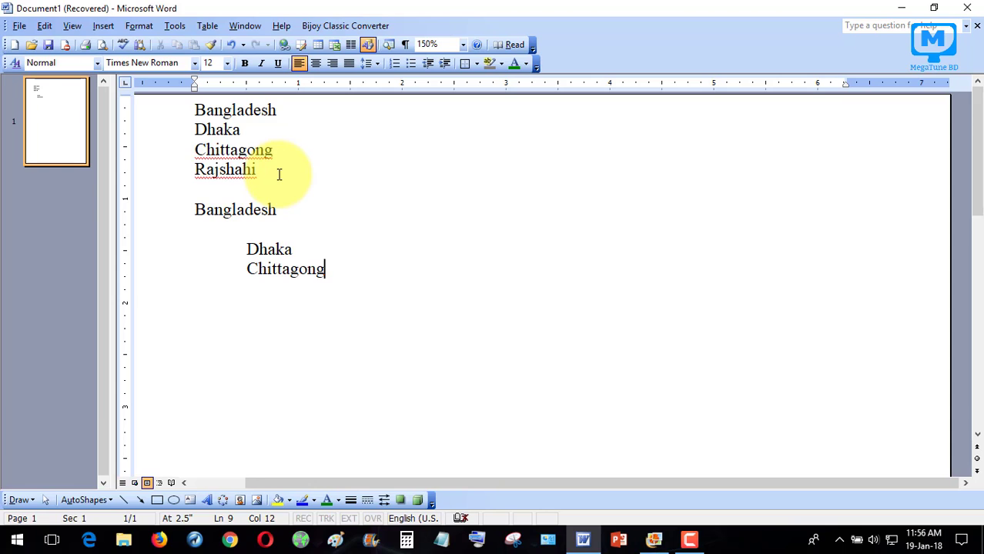
pyautogui.press('Return')
pyautogui.press('Tab')
pyautogui.write('Rajshahi')
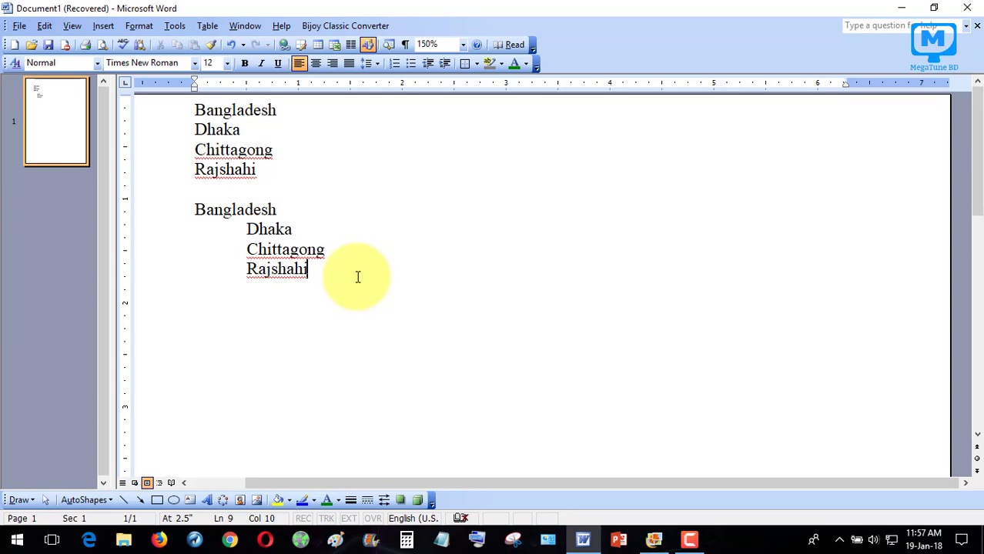
# - Erase the indented Rajshahi and Chittagong entries below the second Dhaka
pyautogui.press('BackSpace')
pyautogui.press('BackSpace')
pyautogui.press('BackSpace')
pyautogui.press('BackSpace')
pyautogui.press('BackSpace')
pyautogui.press('BackSpace')
pyautogui.press('BackSpace')
pyautogui.press('BackSpace')
pyautogui.press('BackSpace')
pyautogui.press('BackSpace')
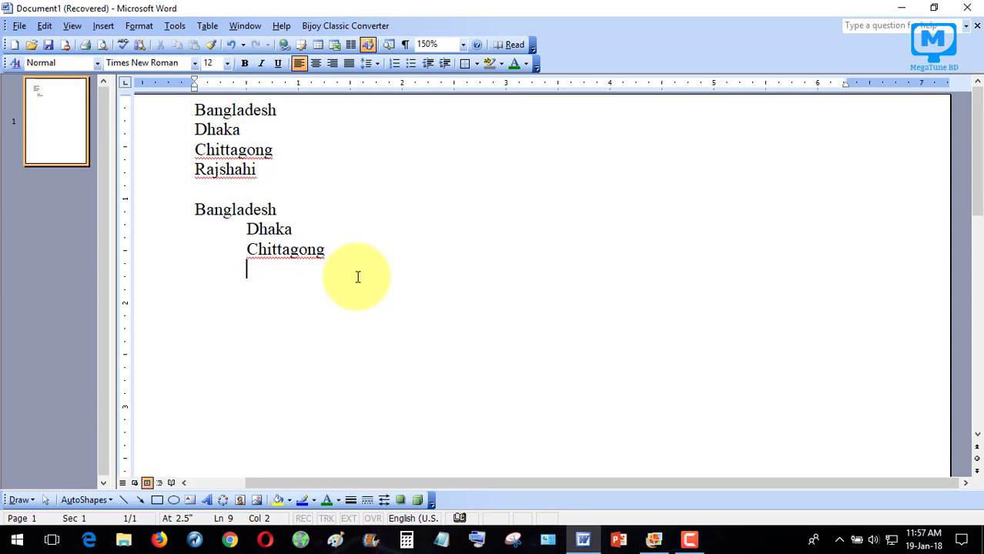
pyautogui.press('BackSpace')
pyautogui.press('BackSpace')
pyautogui.press('BackSpace')
pyautogui.press('BackSpace')
pyautogui.press('BackSpace')
pyautogui.press('BackSpace')
pyautogui.press('BackSpace')
pyautogui.press('BackSpace')
pyautogui.press('BackSpace')
pyautogui.press('BackSpace')
pyautogui.press('BackSpace')
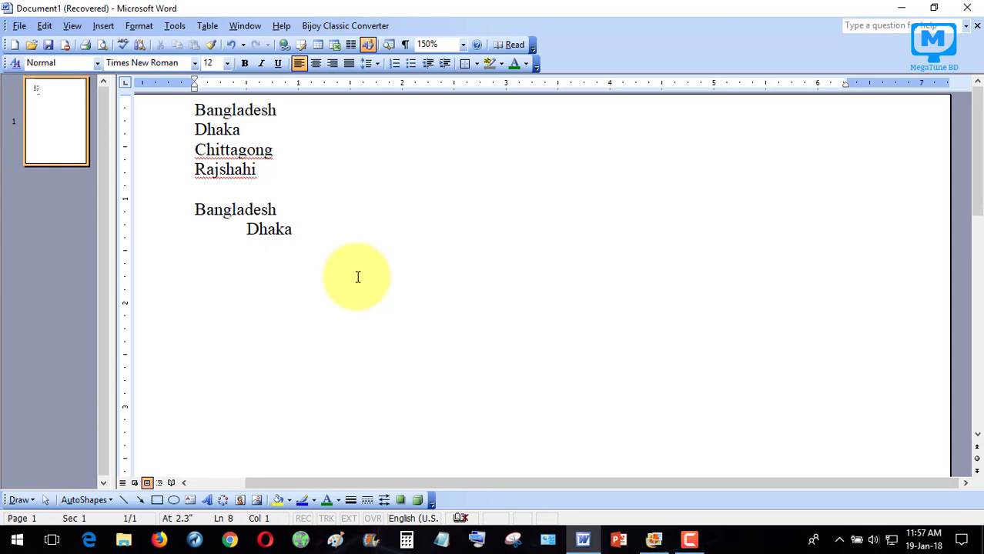
pyautogui.press('Return')
pyautogui.press('Tab')
pyautogui.press('BackSpace')
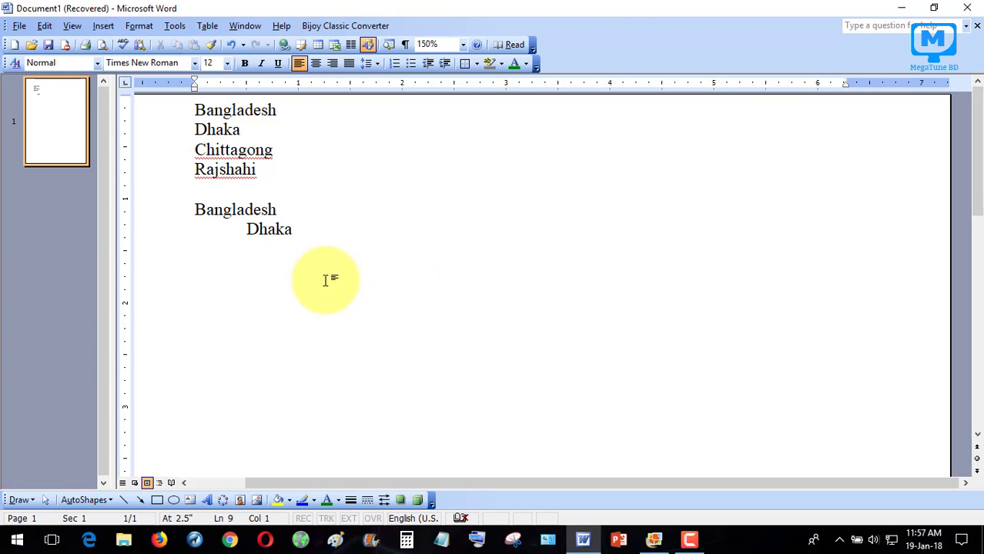
# - Select all the text in the document and delete it
pyautogui.doubleClick(282, 286)
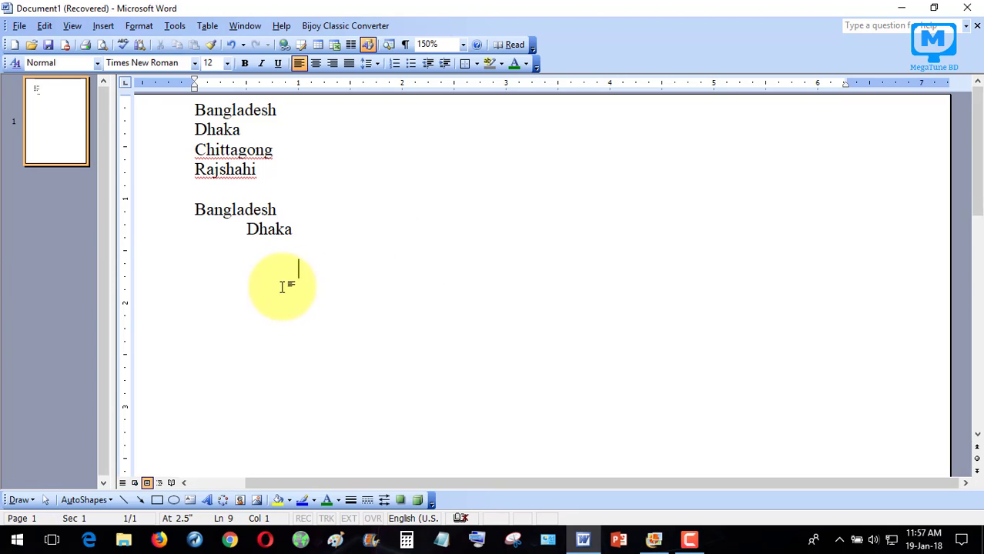
pyautogui.moveTo(282, 287); pyautogui.dragTo(167, 98)
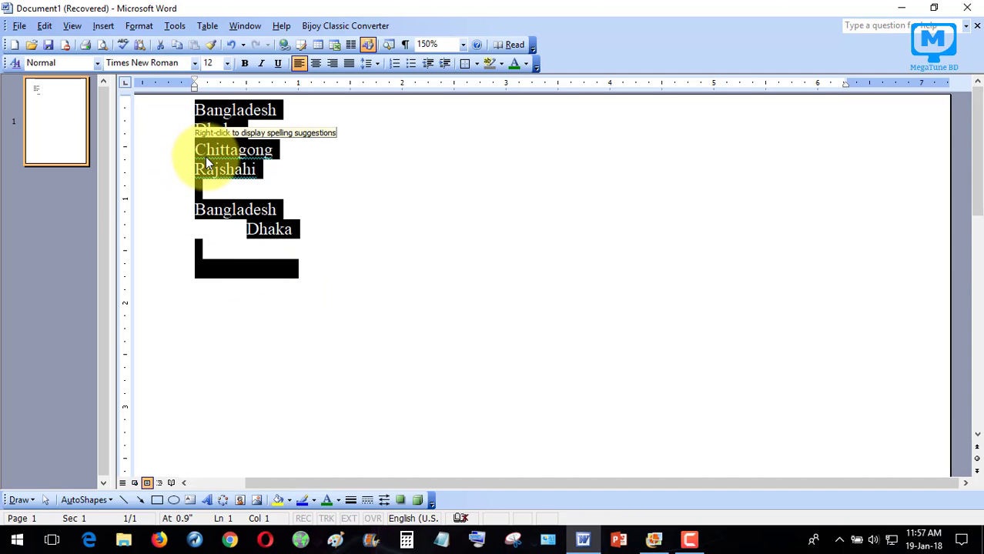
pyautogui.press('Delete')
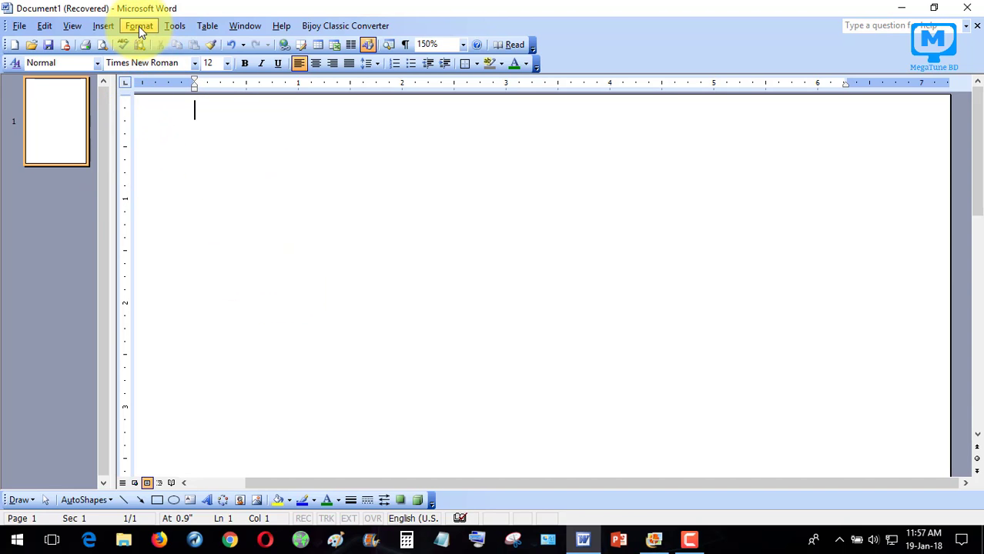
pyautogui.click(139, 26)
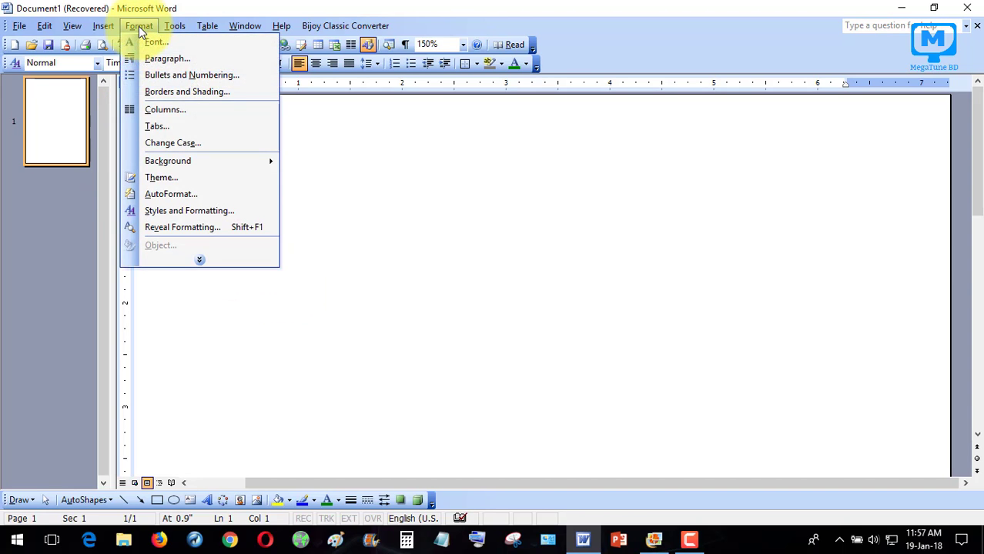
pyautogui.click(200, 262)
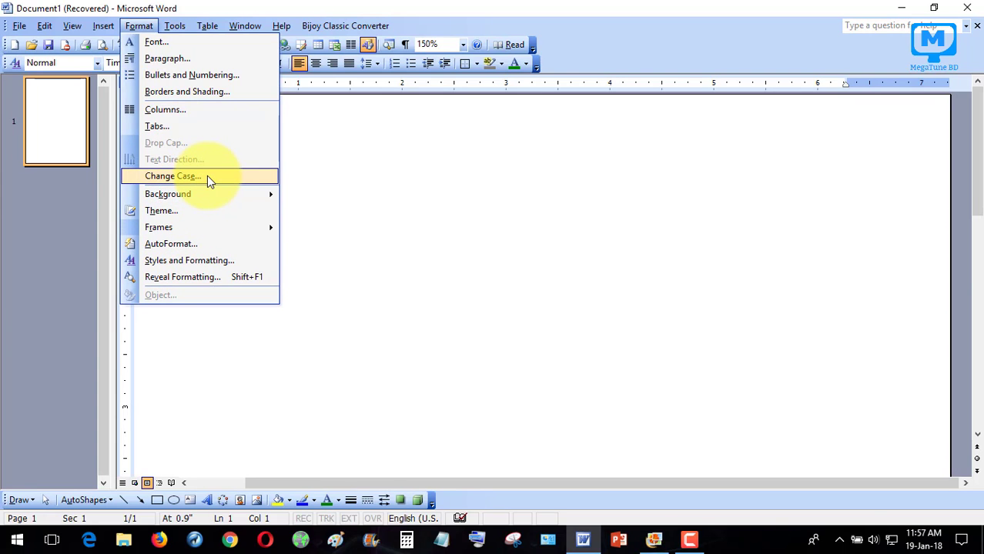
pyautogui.click(346, 202)
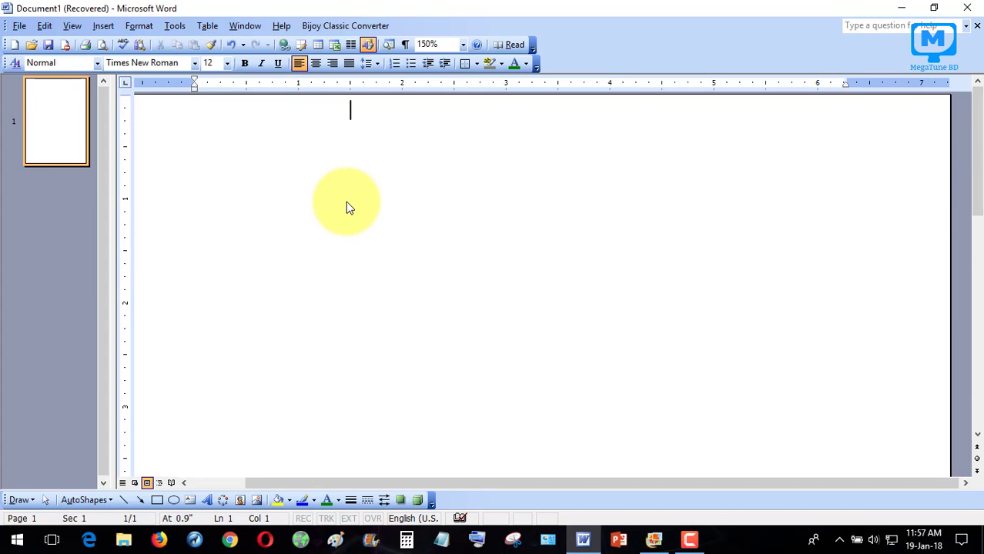
pyautogui.press('BackSpace')
pyautogui.press('BackSpace')
pyautogui.press('BackSpace')
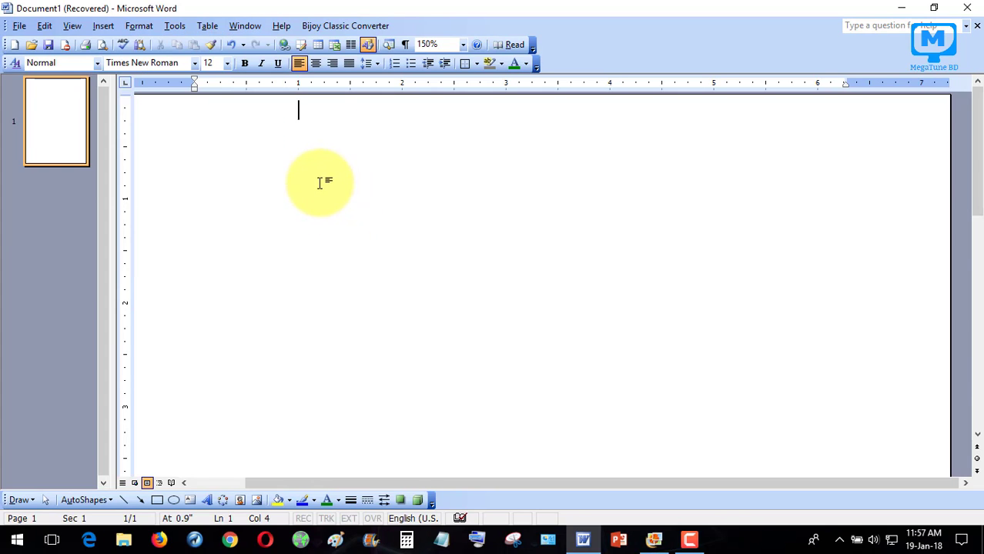
# - Write the sentence "A quick brown fox jumps over the lazy dog." on the first line of the empty document
pyautogui.write('A ')
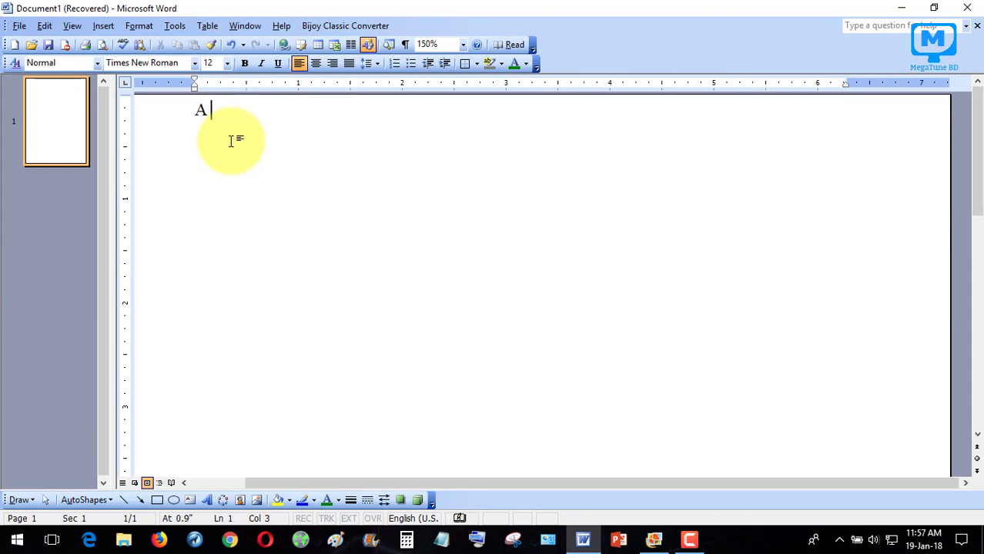
pyautogui.write('quick b')
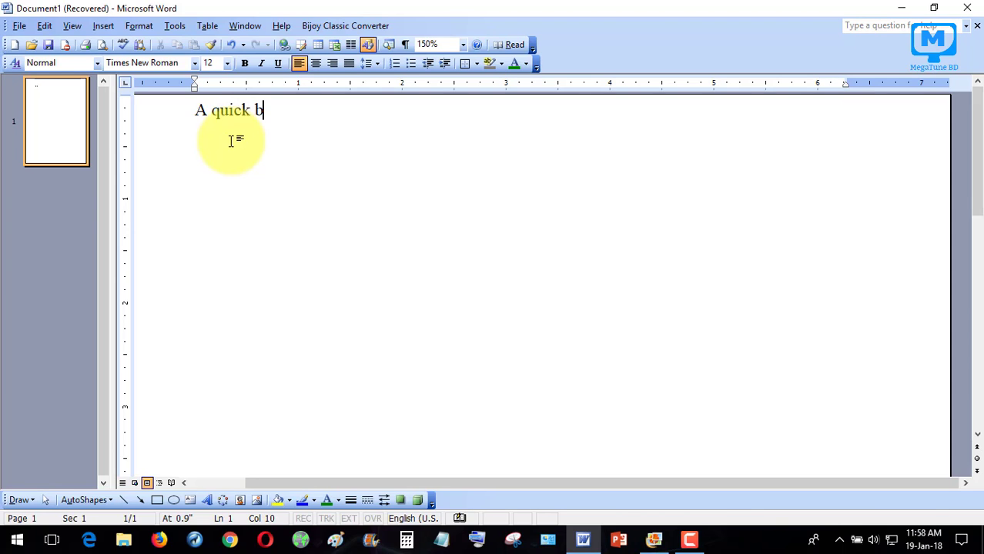
pyautogui.write('rown fox j')
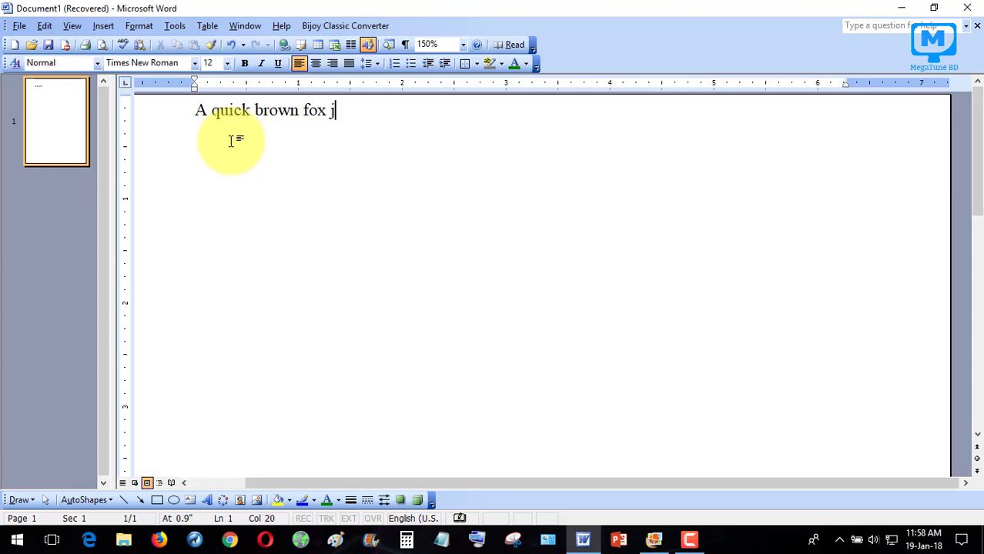
pyautogui.write('umps mp')
pyautogui.press('BackSpace')
pyautogui.press('BackSpace')
pyautogui.press('BackSpace')
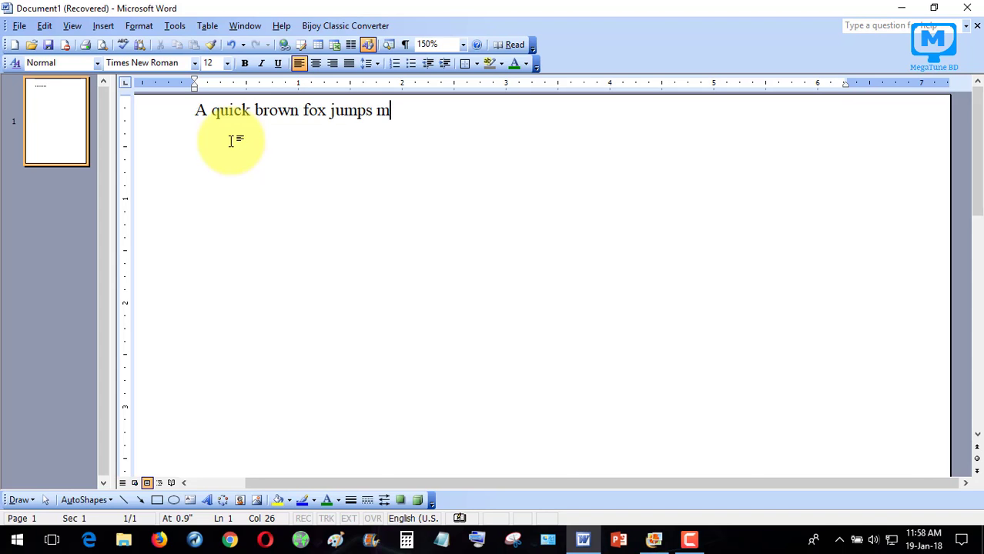
pyautogui.write('over the lazy ')
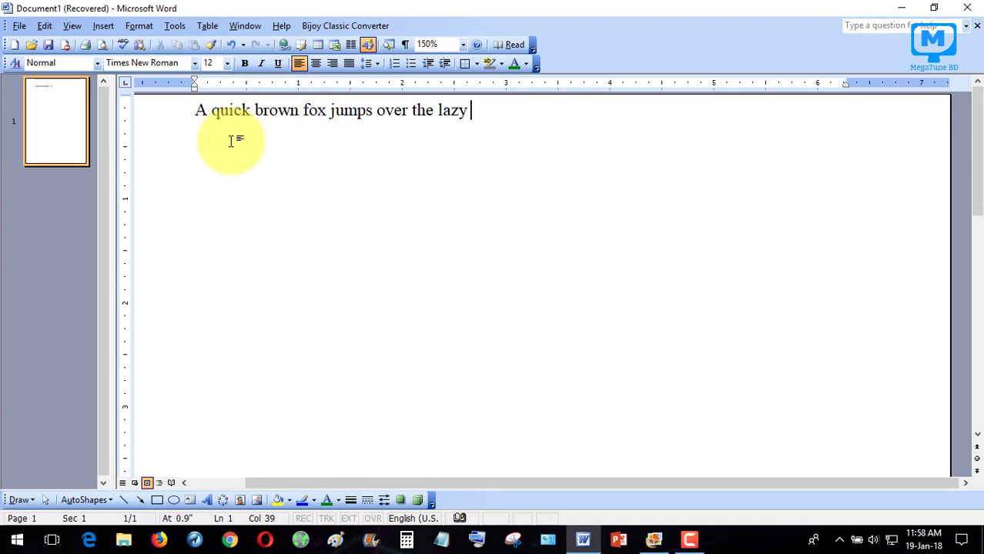
pyautogui.write('dog.')
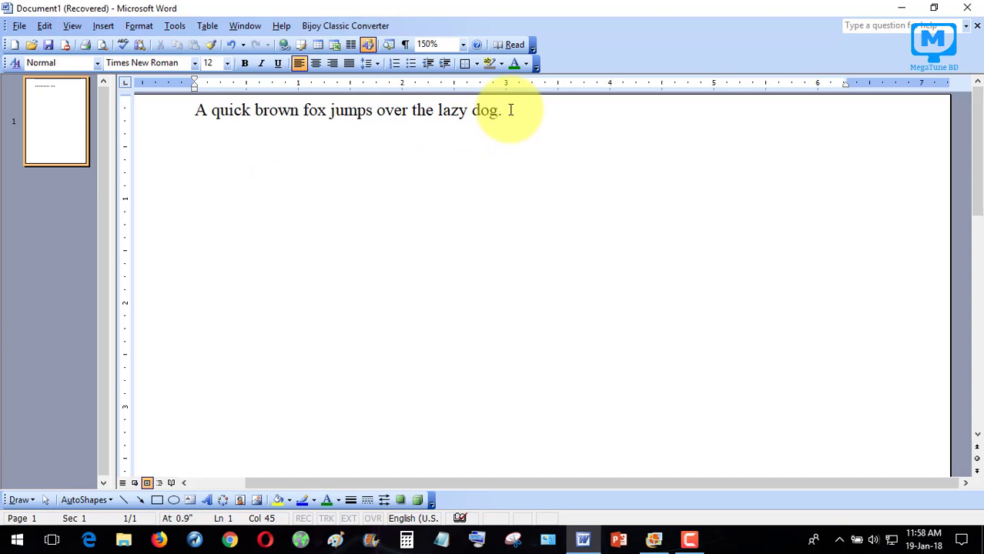
# - Apply Sentence case to the sentence "A quick brown fox jumps over the lazy dog." with Change Case
pyautogui.moveTo(505, 111); pyautogui.dragTo(193, 85)
pyautogui.click(137, 26)
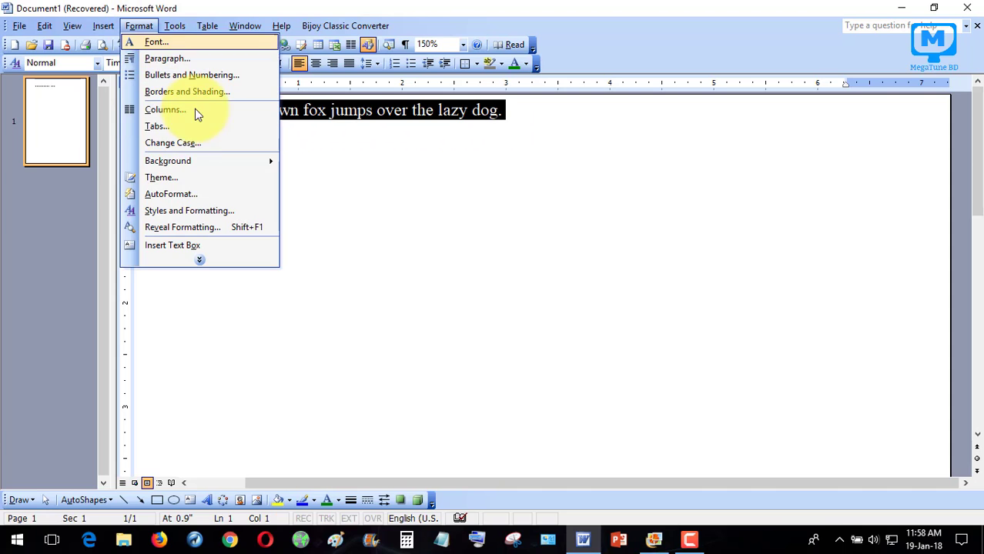
pyautogui.click(207, 147)
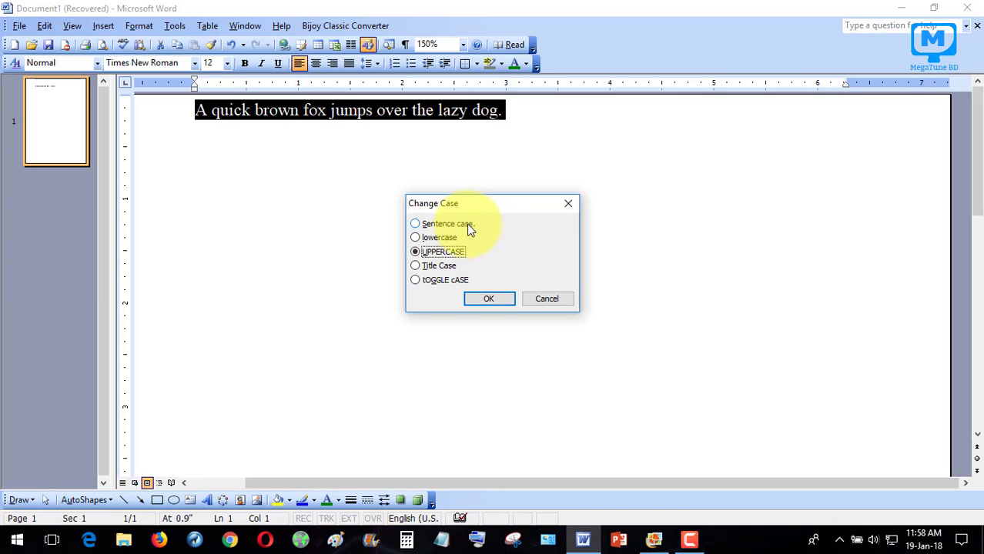
pyautogui.click(427, 223)
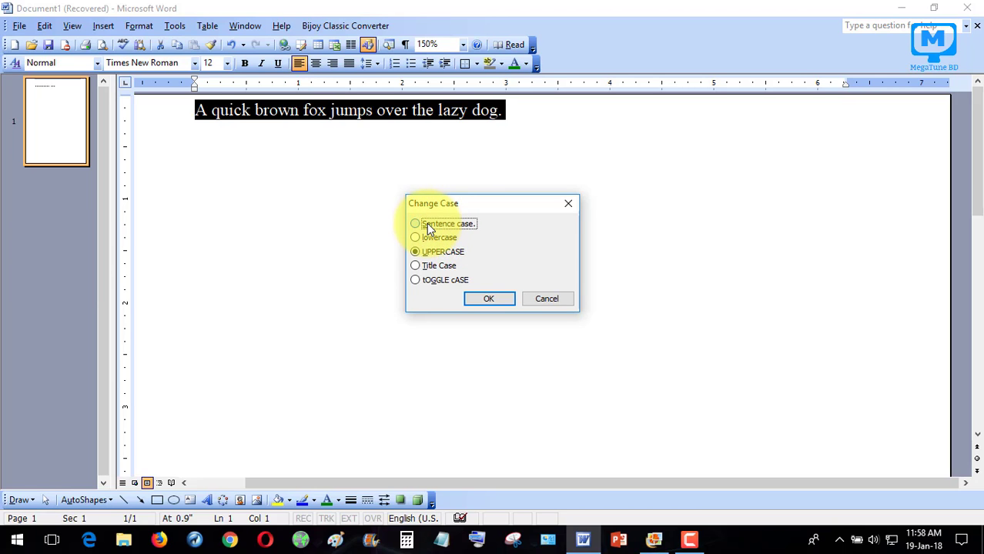
pyautogui.click(497, 298)
pyautogui.click(530, 106)
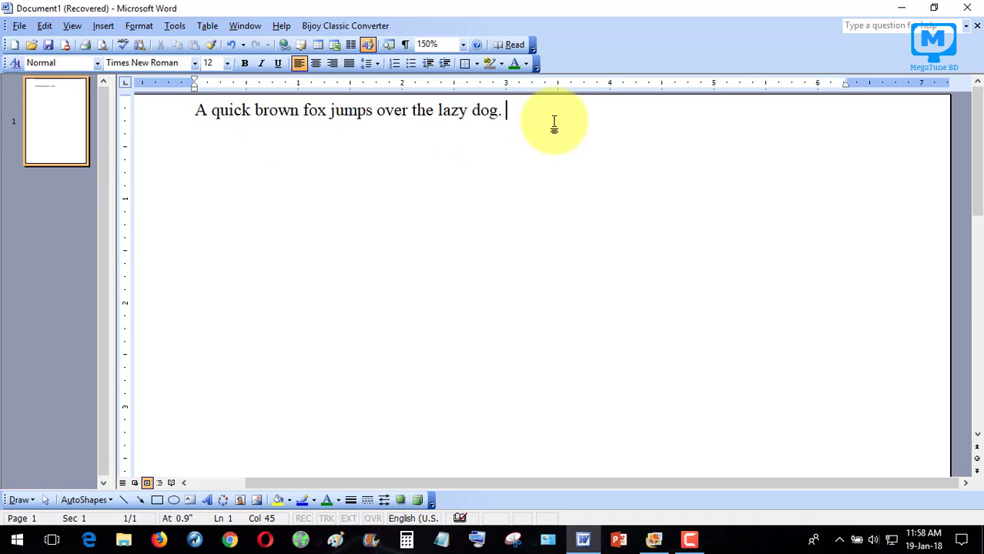
# - Add the sentence "Bangladesh is our motherland." below the first sentence, leaving one blank line between them
pyautogui.press('Return')
pyautogui.write('Bang')
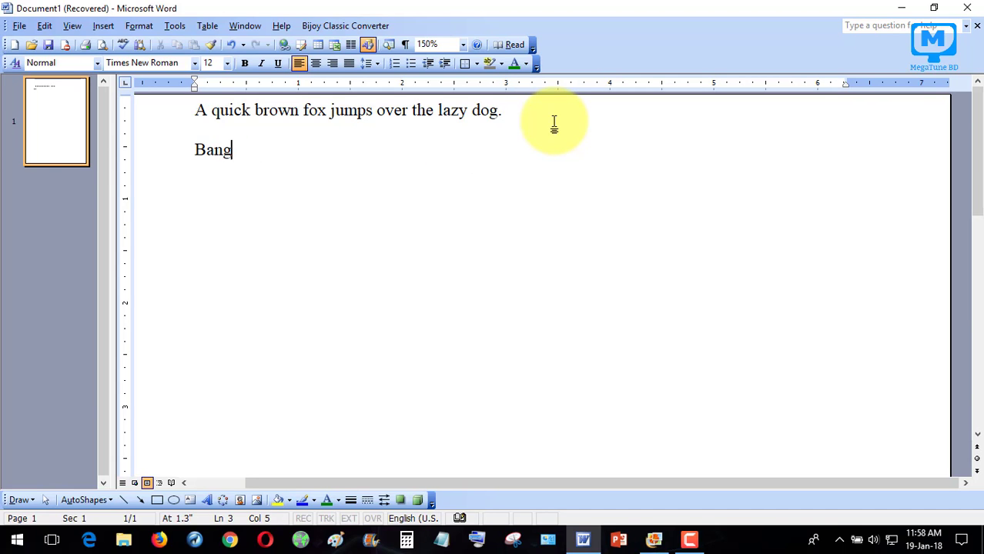
pyautogui.write('ladesh i')
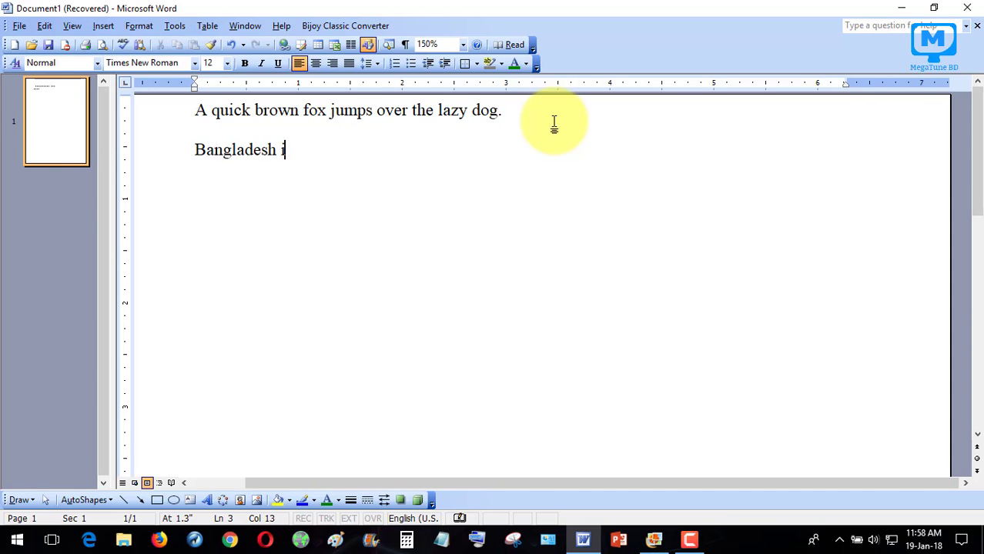
pyautogui.write('s our mot')
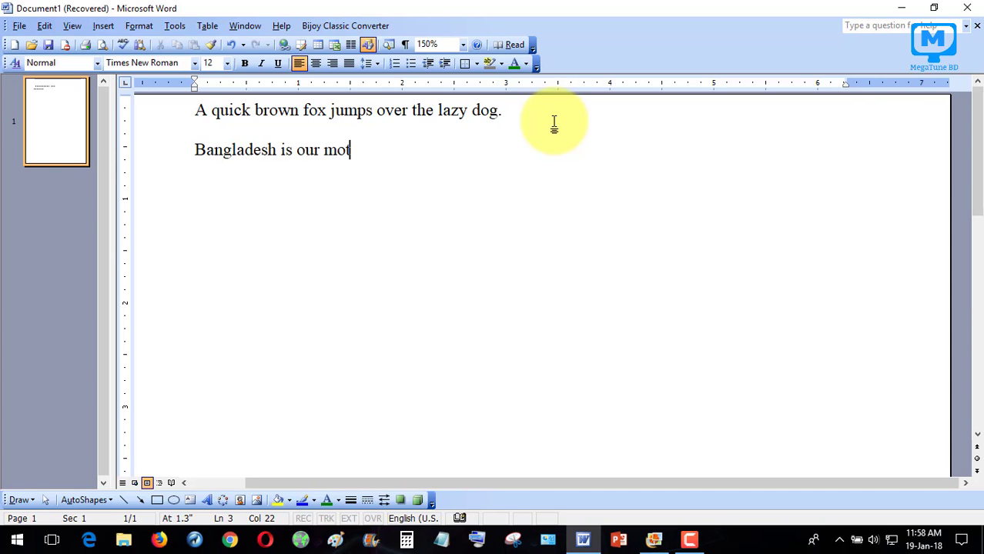
pyautogui.write('herland.')
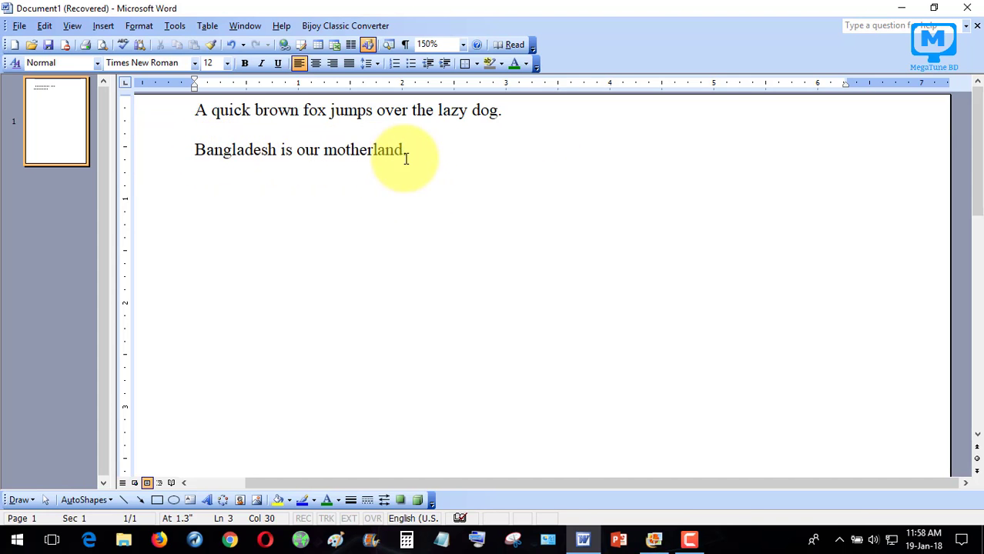
# - Apply Sentence case to the whole sentence about Bangladesh with Change Case
pyautogui.moveTo(402, 149); pyautogui.dragTo(192, 157)
pyautogui.click(244, 149)
pyautogui.click(206, 149)
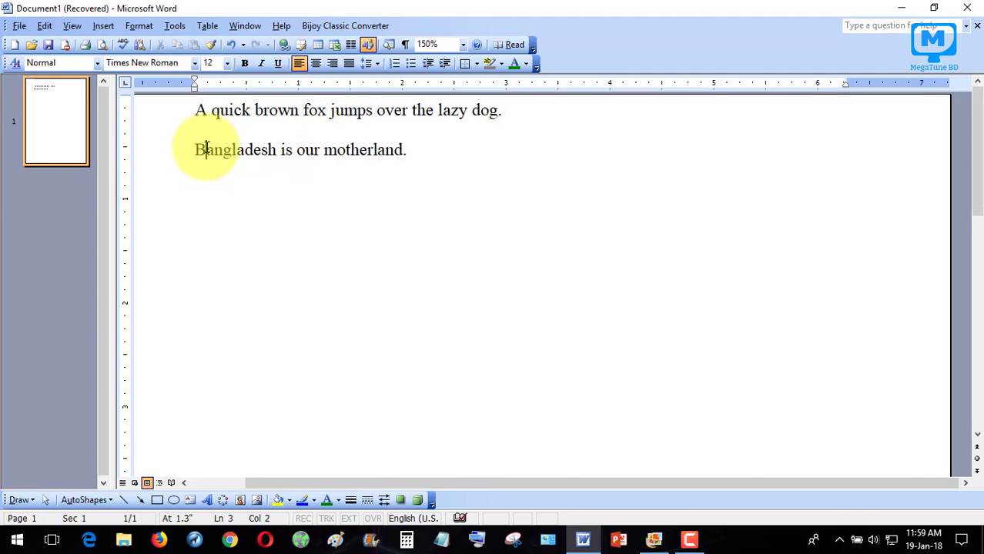
pyautogui.hotkey('shift', 'Left')
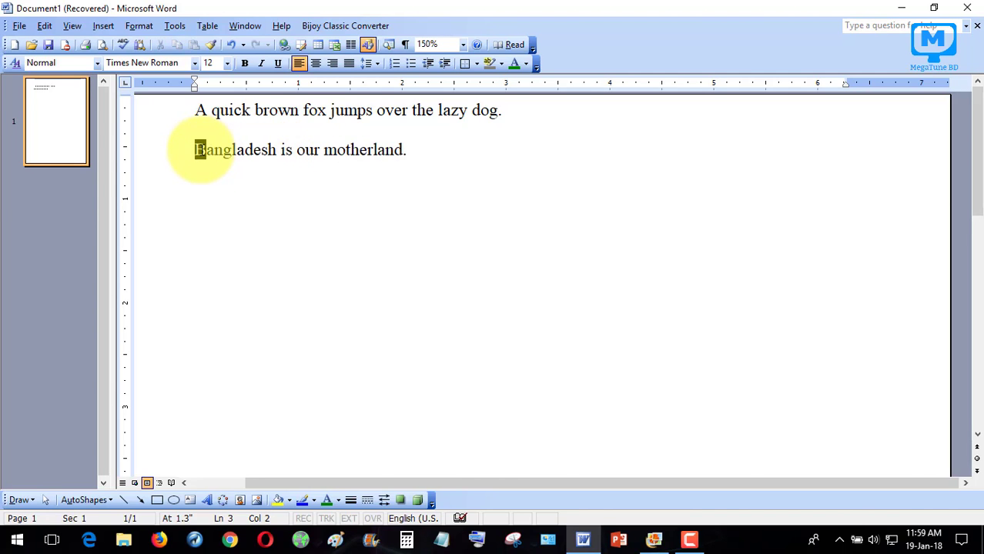
pyautogui.moveTo(416, 150); pyautogui.dragTo(235, 158)
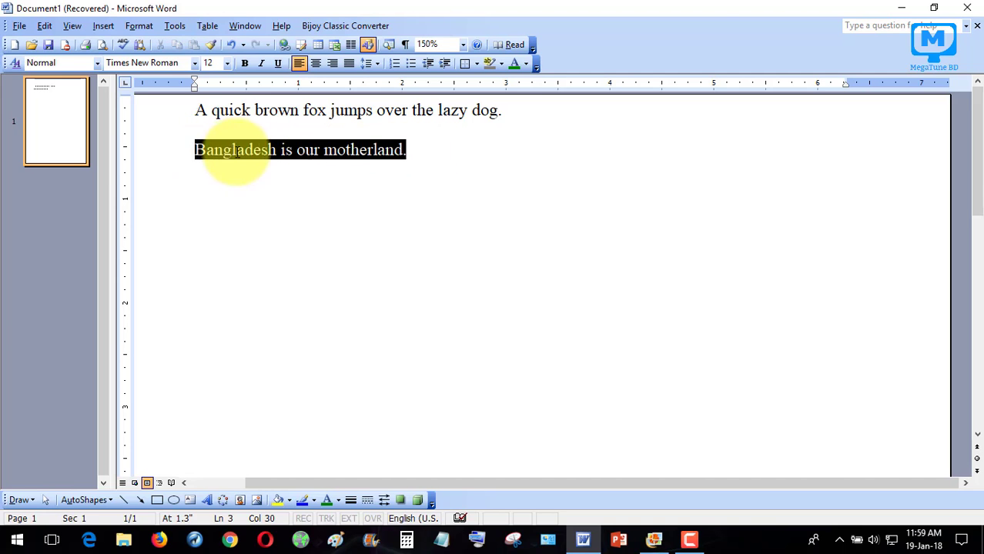
pyautogui.click(139, 26)
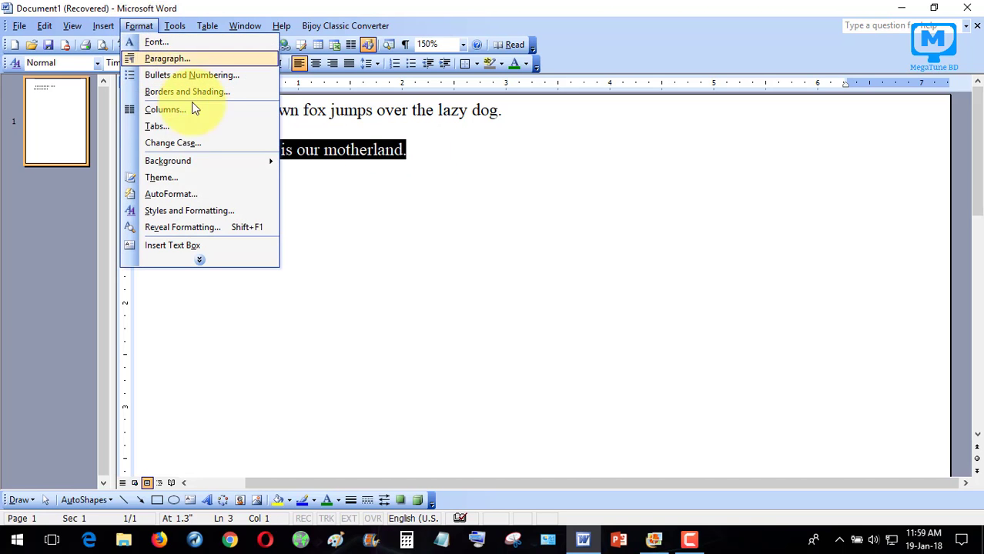
pyautogui.click(196, 143)
pyautogui.click(433, 225)
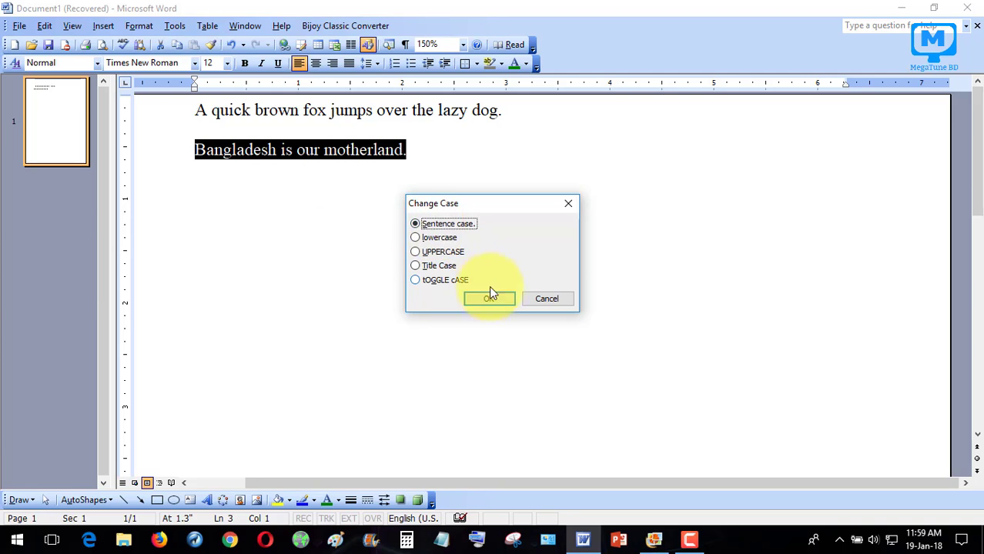
pyautogui.click(494, 298)
pyautogui.click(419, 158)
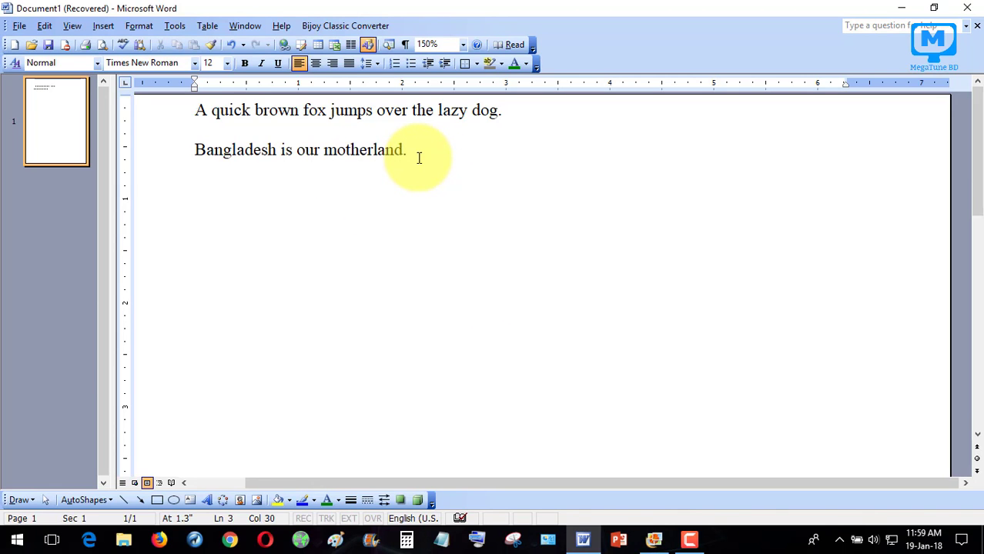
# - Convert the whole sentence about Bangladesh to lowercase with Change Case
pyautogui.moveTo(406, 150); pyautogui.dragTo(191, 153)
pyautogui.click(140, 27)
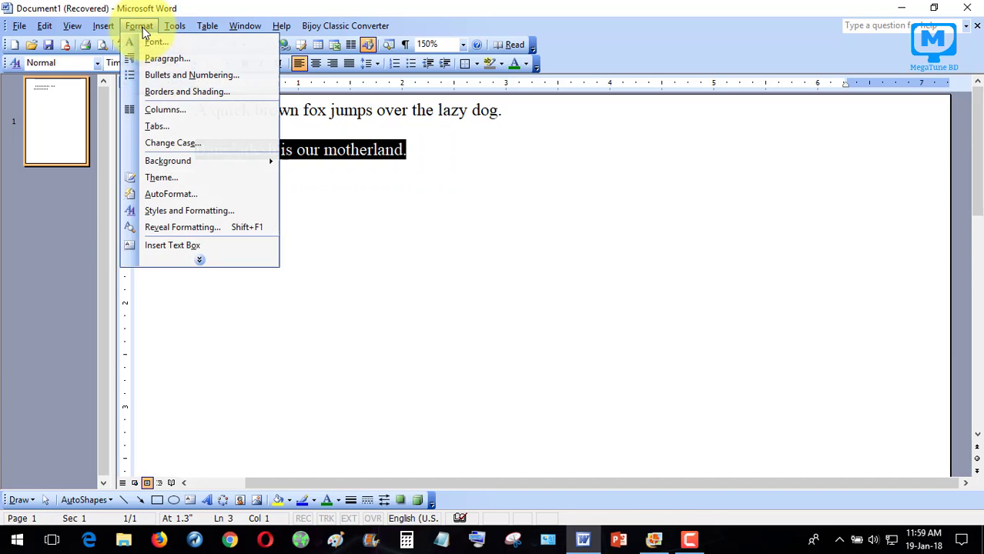
pyautogui.click(176, 141)
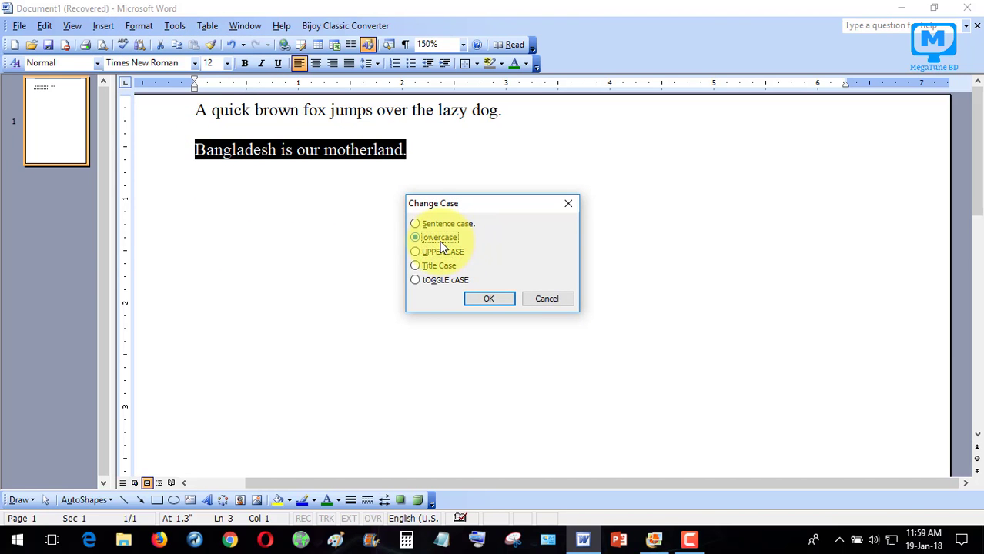
pyautogui.click(494, 299)
pyautogui.click(415, 159)
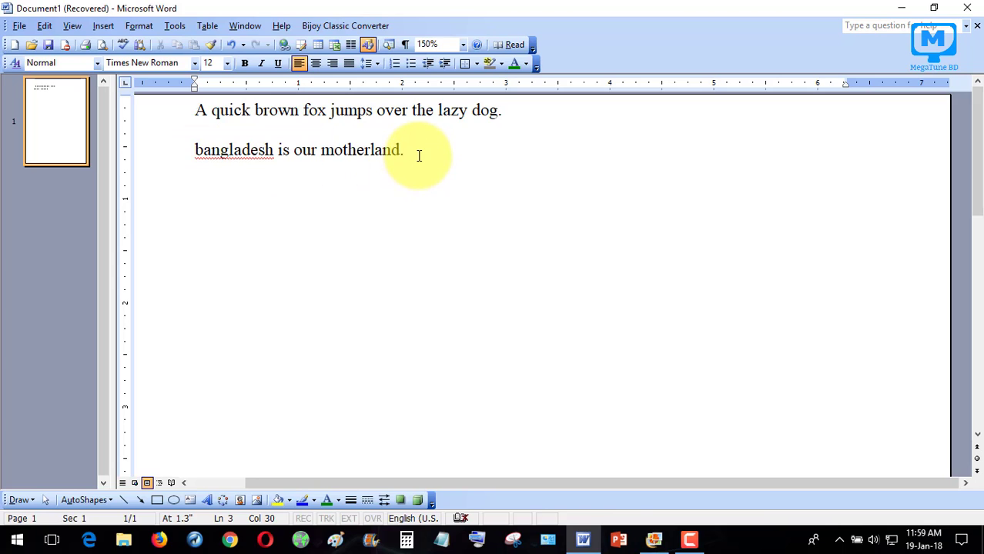
pyautogui.click(202, 152)
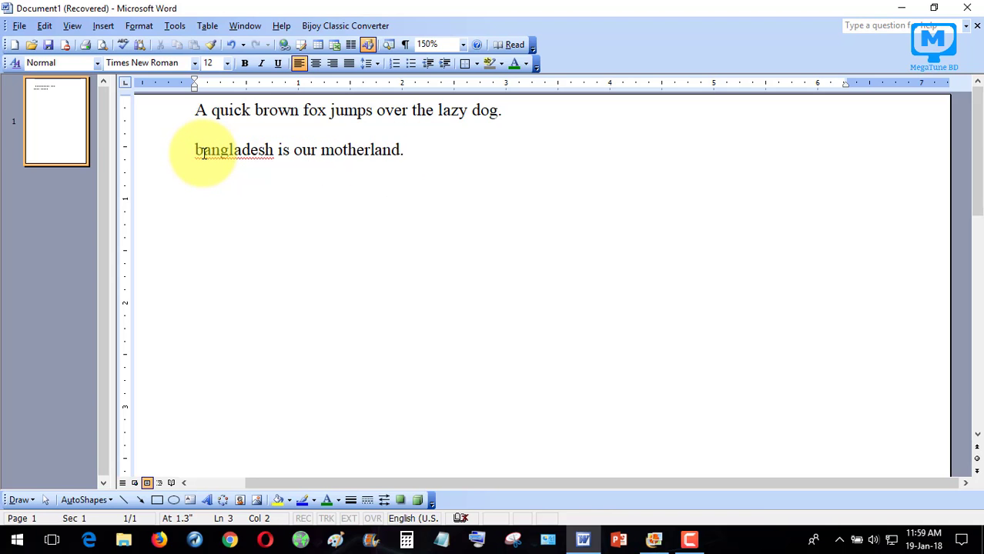
pyautogui.click(414, 151)
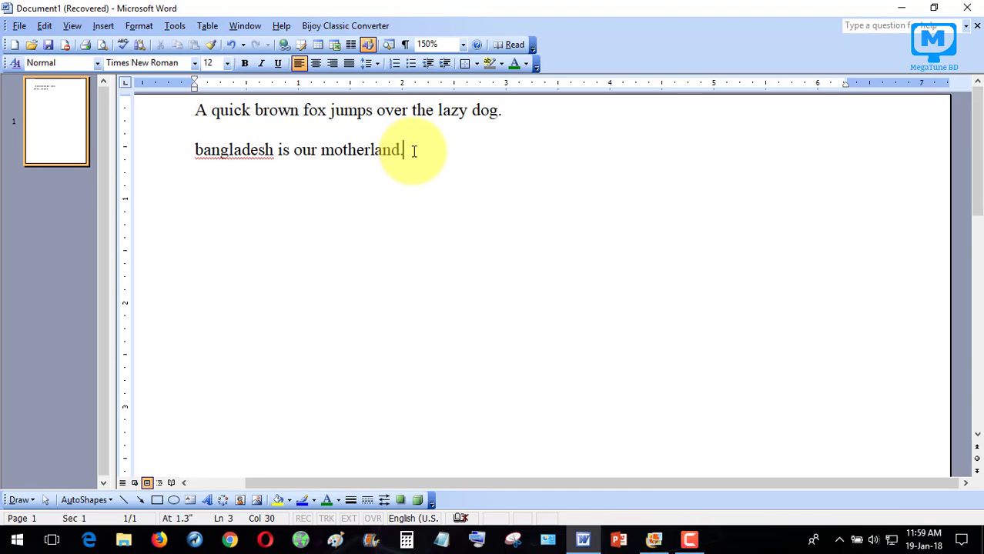
# - Convert the whole sentence about Bangladesh to UPPERCASE with Change Case
pyautogui.moveTo(415, 151); pyautogui.dragTo(200, 152)
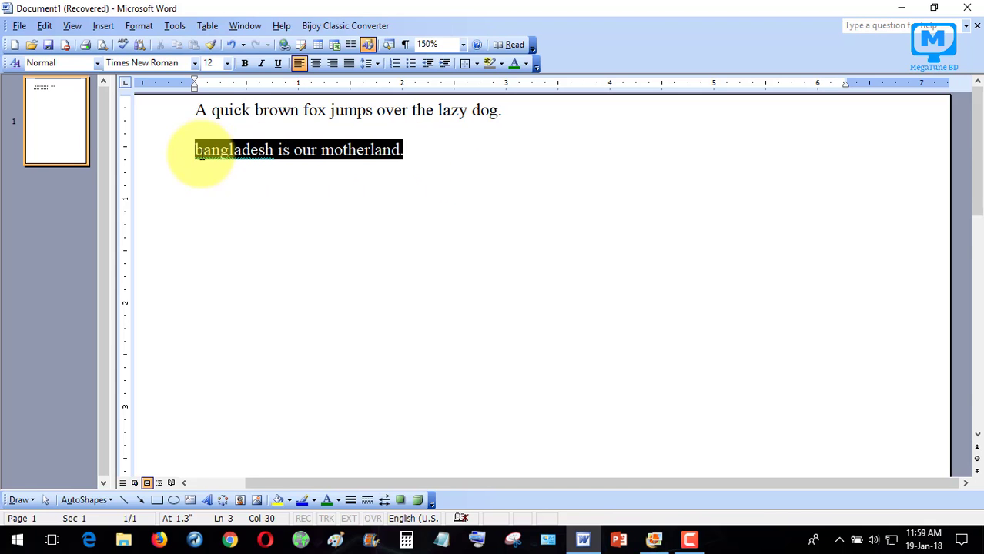
pyautogui.click(148, 29)
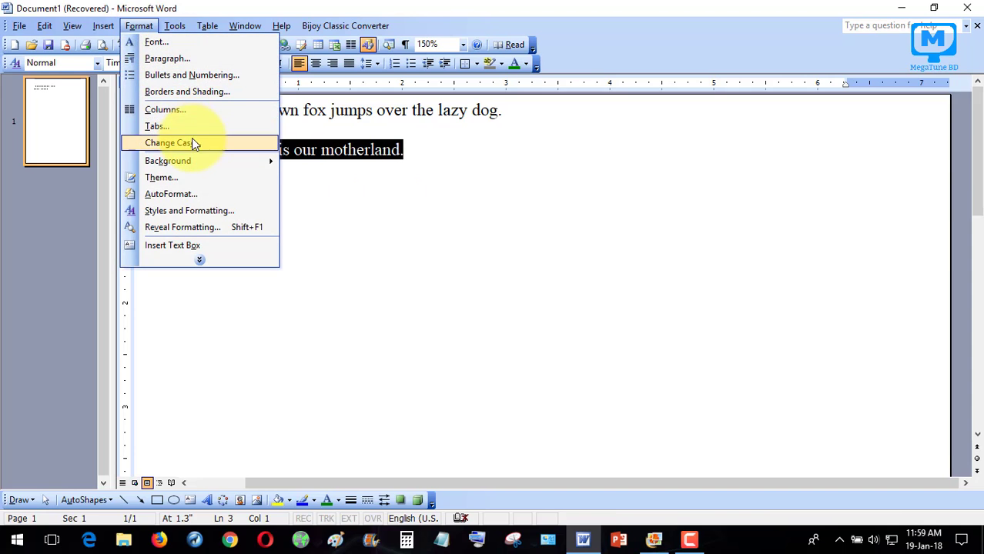
pyautogui.click(193, 142)
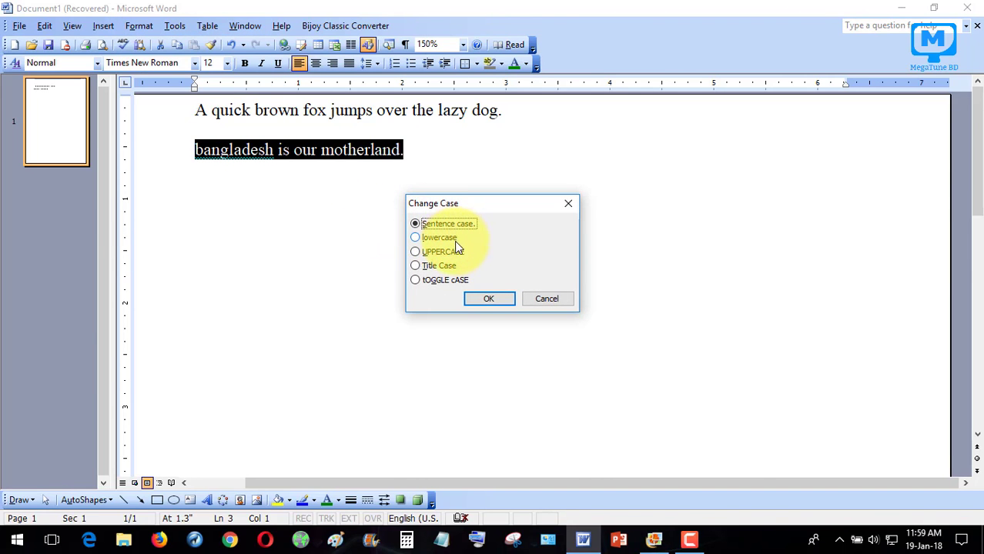
pyautogui.click(433, 251)
pyautogui.click(491, 302)
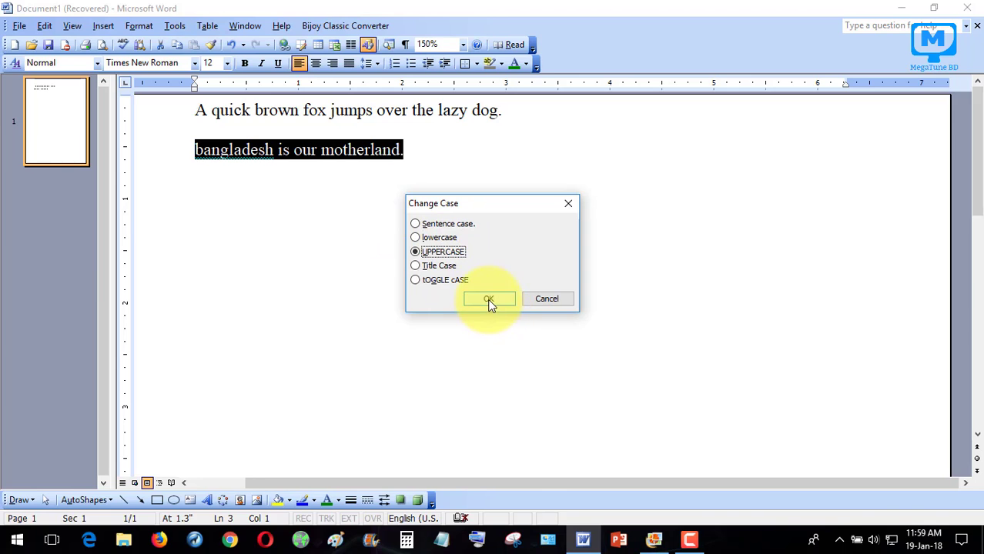
pyautogui.click(514, 151)
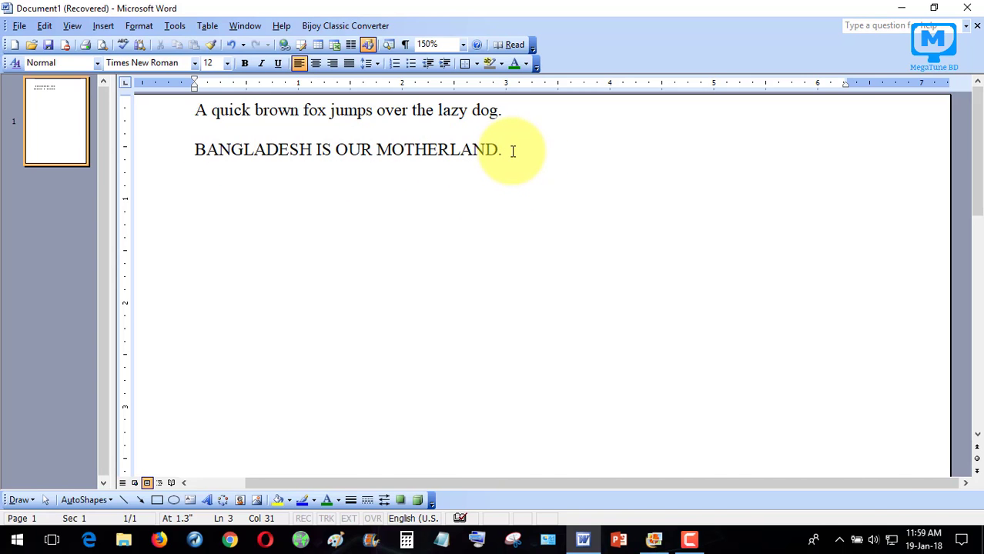
# - Convert the whole sentence about Bangladesh to Title Case with Change Case
pyautogui.moveTo(512, 151); pyautogui.dragTo(202, 158)
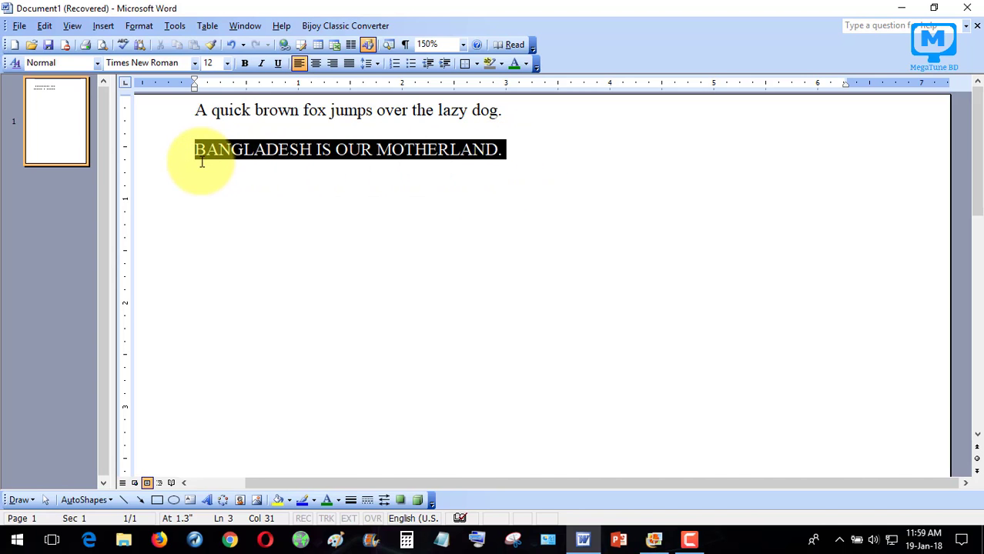
pyautogui.click(135, 28)
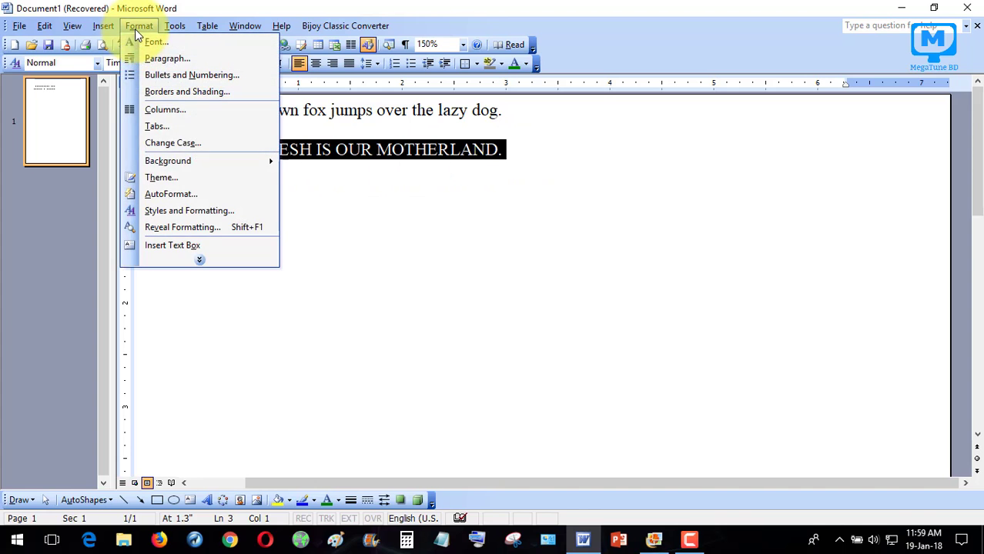
pyautogui.click(211, 146)
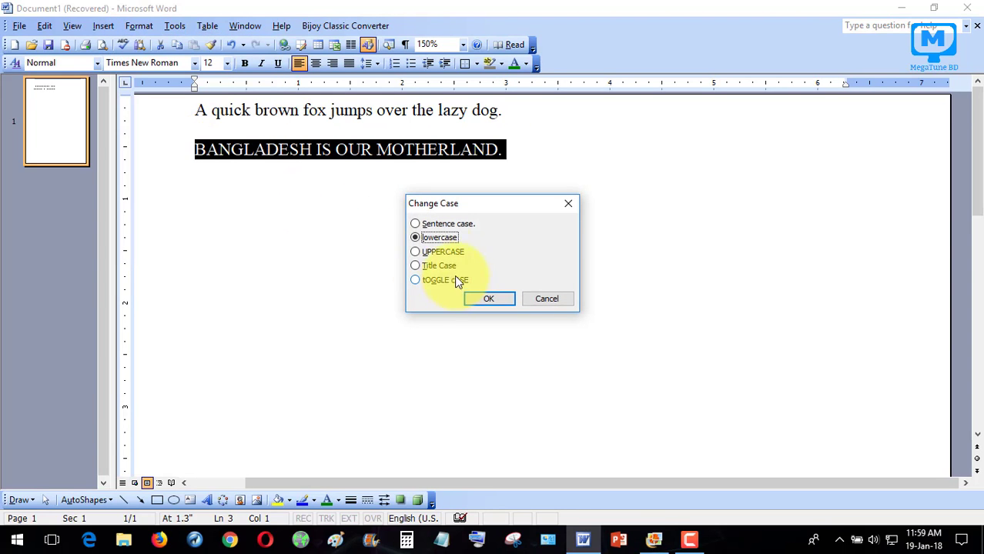
pyautogui.click(438, 265)
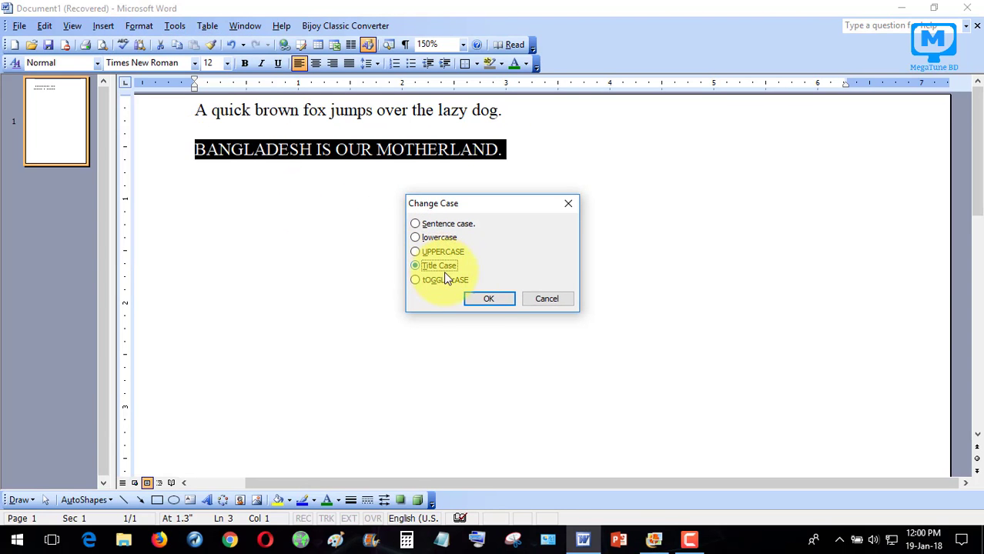
pyautogui.click(492, 299)
pyautogui.click(467, 158)
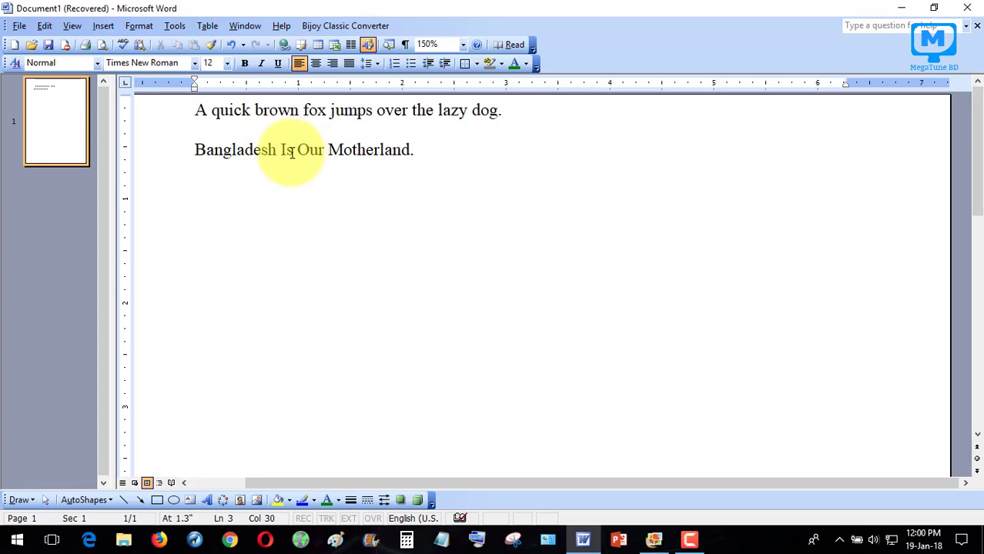
pyautogui.click(322, 150)
pyautogui.click(414, 150)
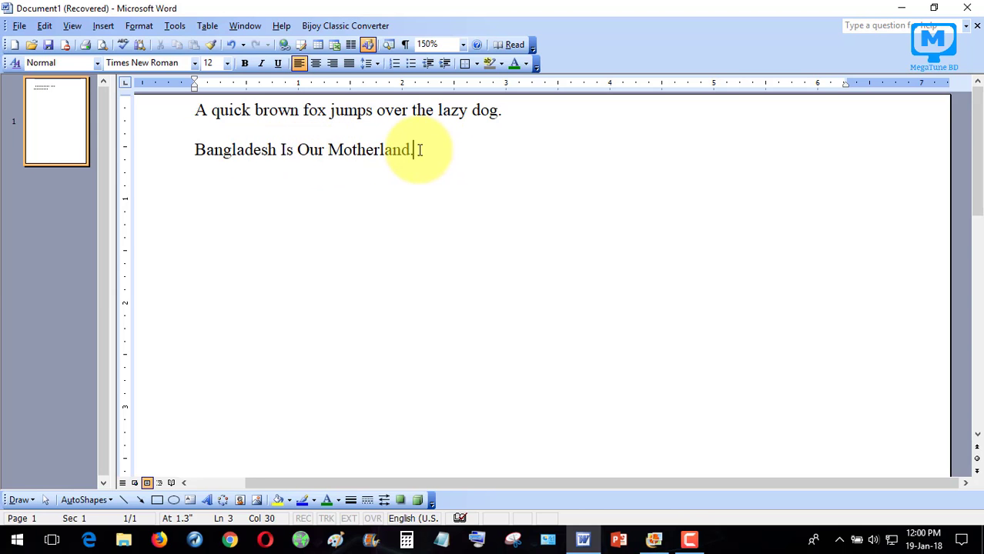
# - Add the sentence "Megatune bd is a Bangla Technology Channel." after the sentence about Bangladesh on the same line
pyautogui.click(342, 150)
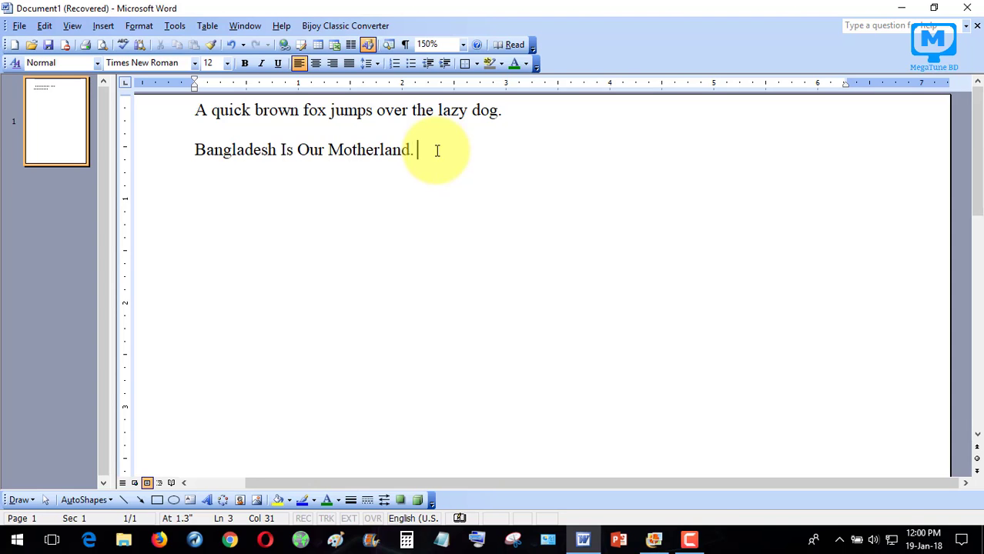
pyautogui.write('Mya')
pyautogui.press('BackSpace')
pyautogui.press('BackSpace')
pyautogui.write('egatune bd')
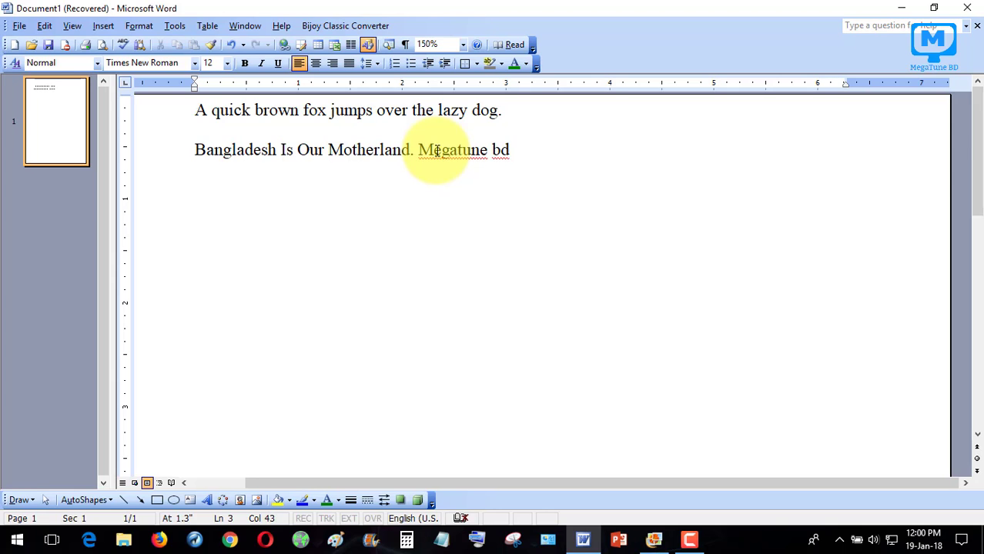
pyautogui.write(' is a Bangla ')
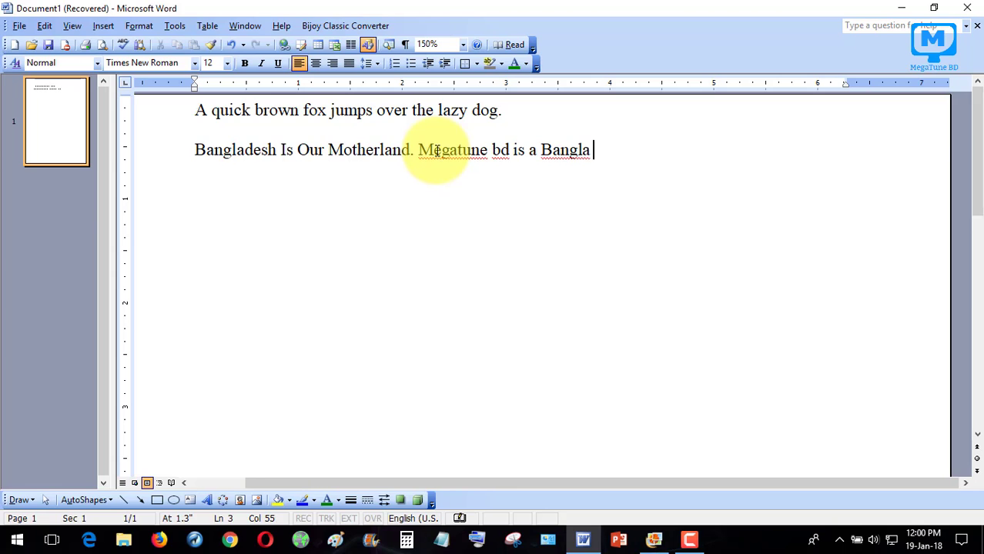
pyautogui.write('Technolog')
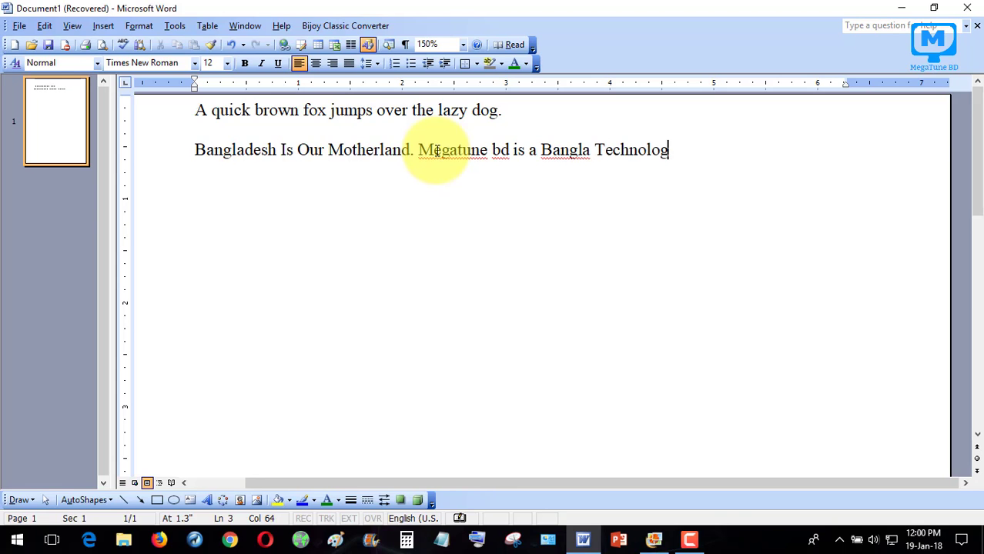
pyautogui.write('y Channe')
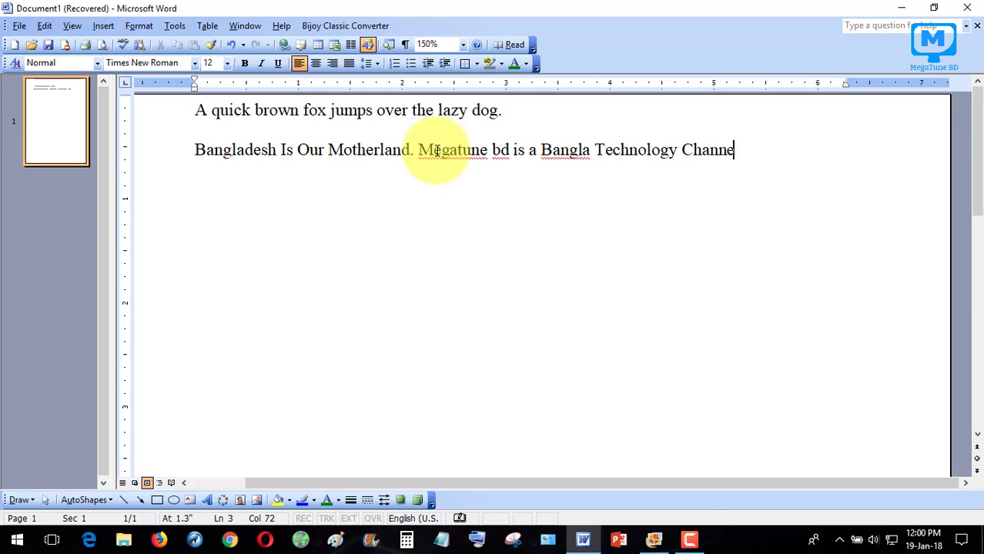
pyautogui.write('l.')
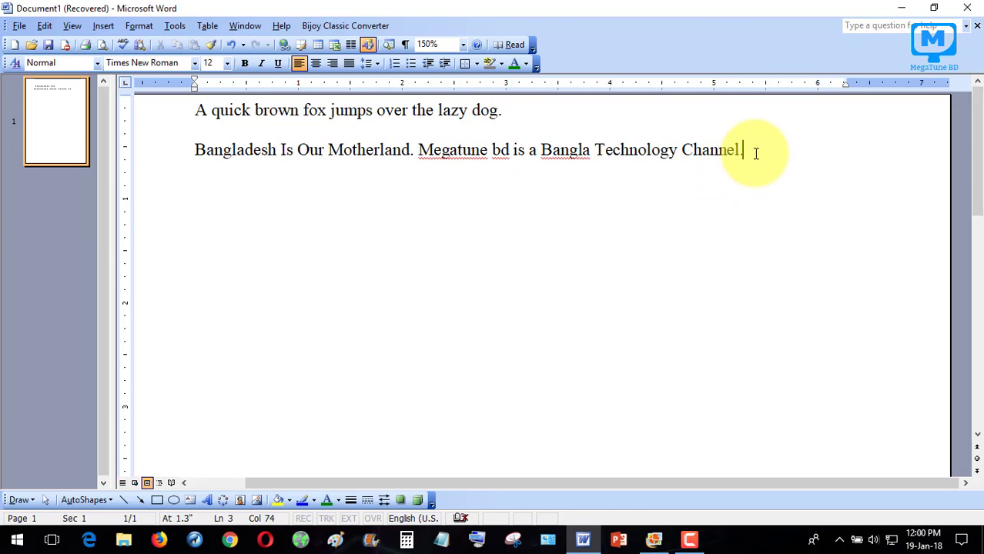
# - Convert the sentence about Megatune bd to Title Case with Change Case
pyautogui.moveTo(753, 149); pyautogui.dragTo(418, 150)
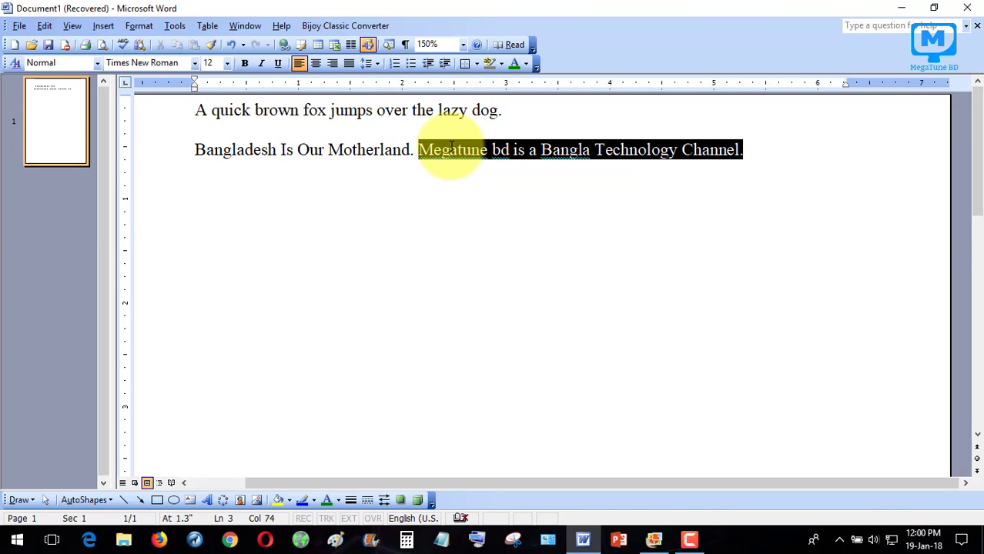
pyautogui.click(141, 27)
pyautogui.click(199, 143)
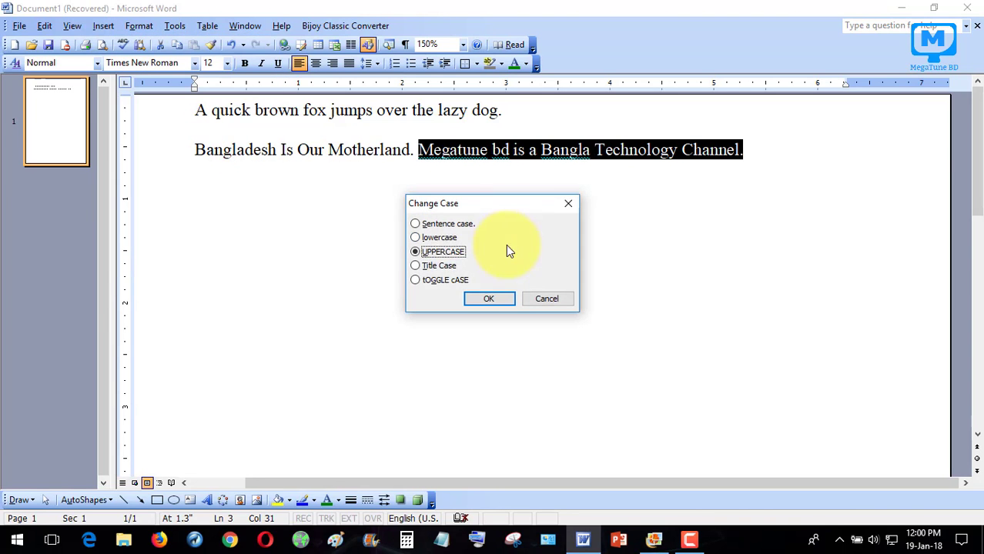
pyautogui.click(439, 265)
pyautogui.click(490, 297)
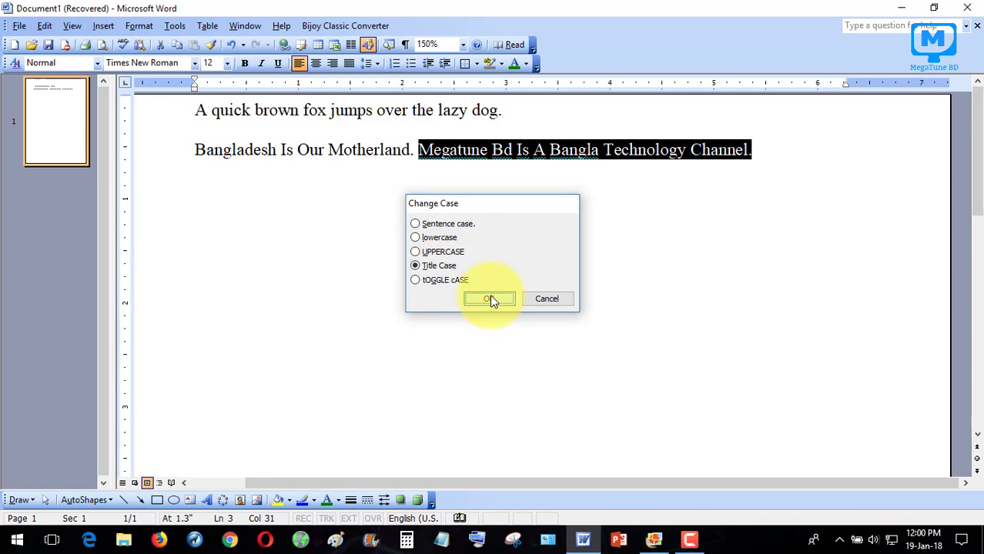
pyautogui.click(526, 156)
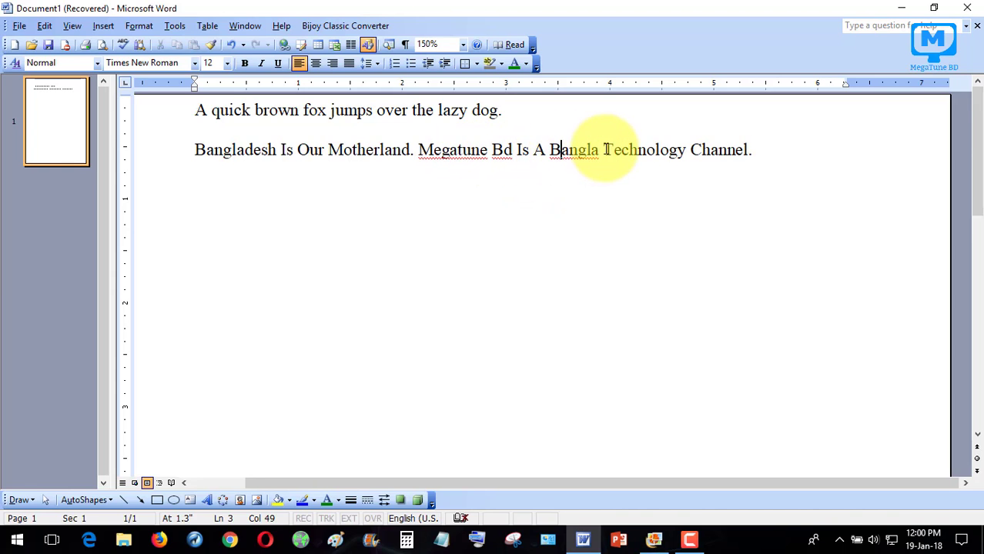
pyautogui.click(702, 151)
pyautogui.click(754, 152)
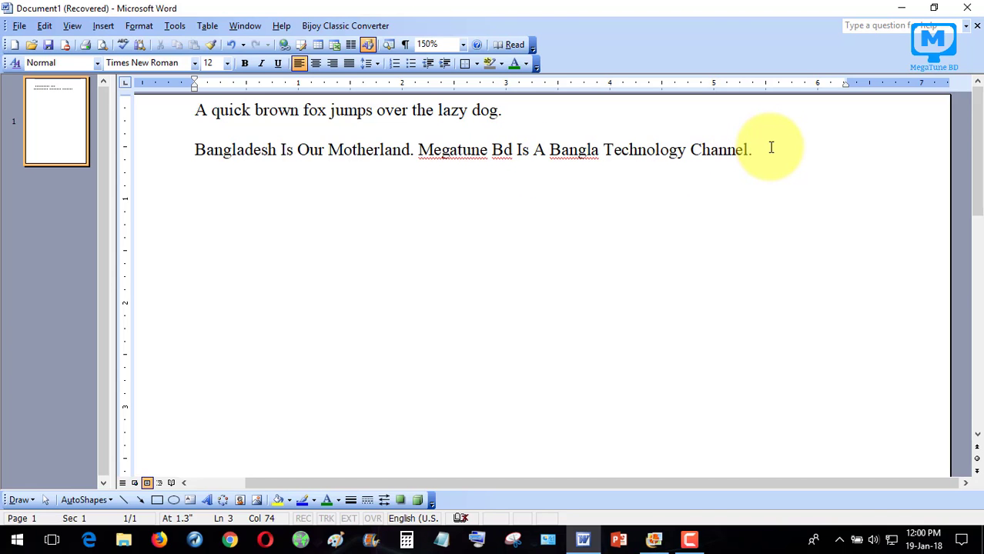
# - Apply tOGGLE cASE to both sentences of the Bangladesh paragraph with Change Case
pyautogui.moveTo(769, 149); pyautogui.dragTo(197, 149)
pyautogui.click(143, 28)
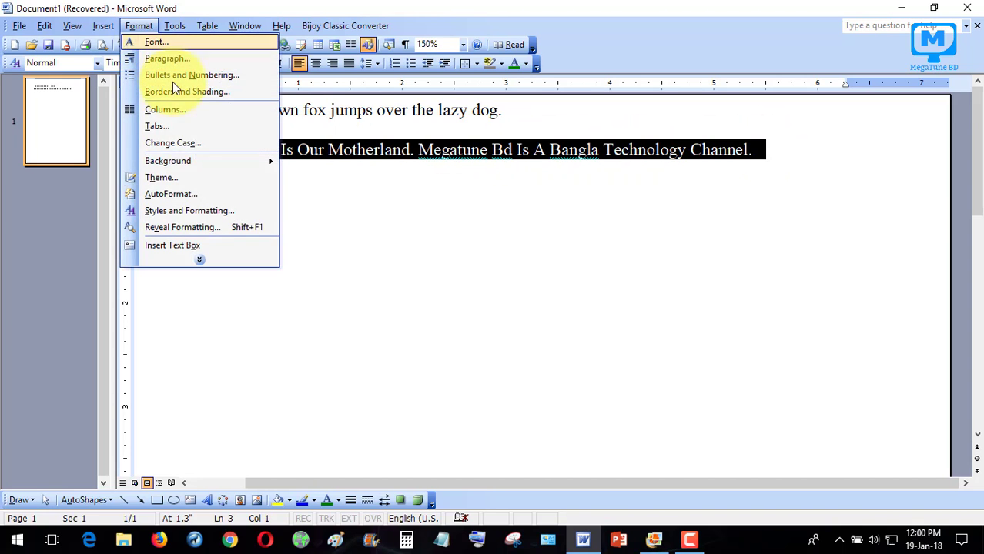
pyautogui.click(182, 142)
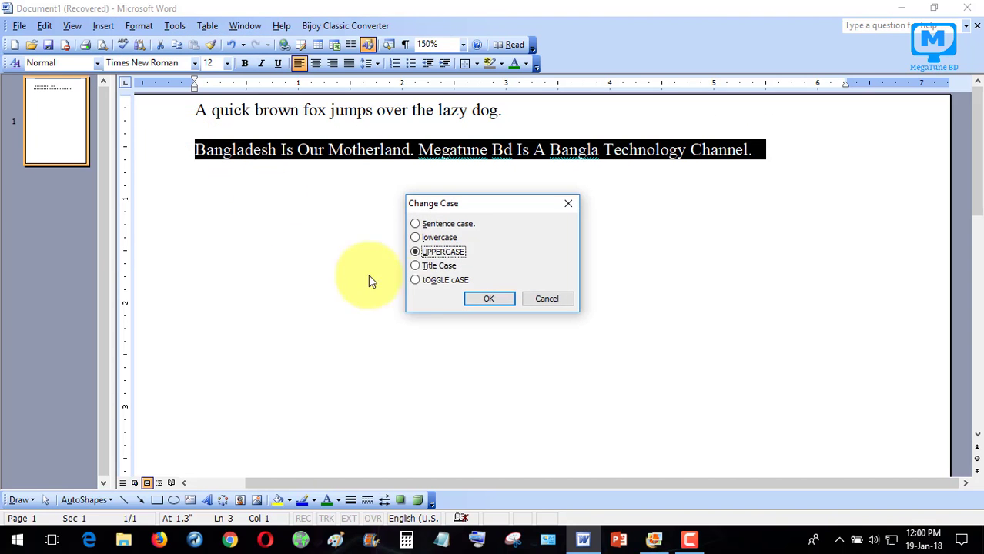
pyautogui.click(432, 283)
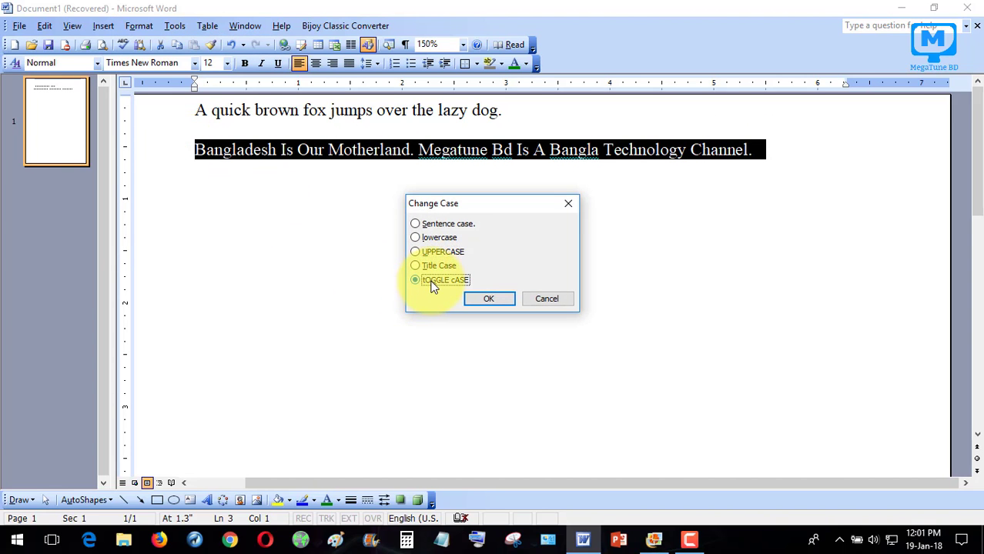
pyautogui.click(494, 298)
pyautogui.click(450, 153)
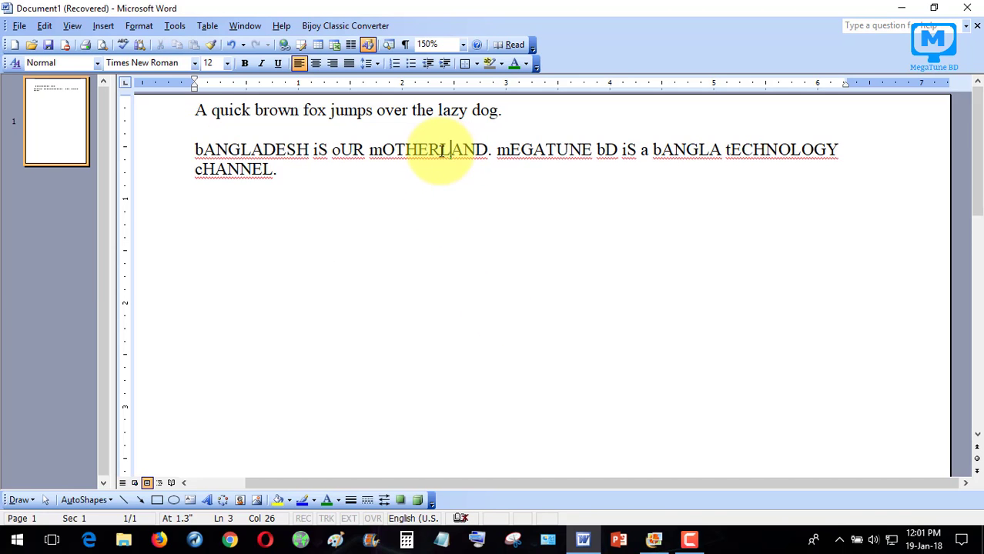
pyautogui.click(271, 170)
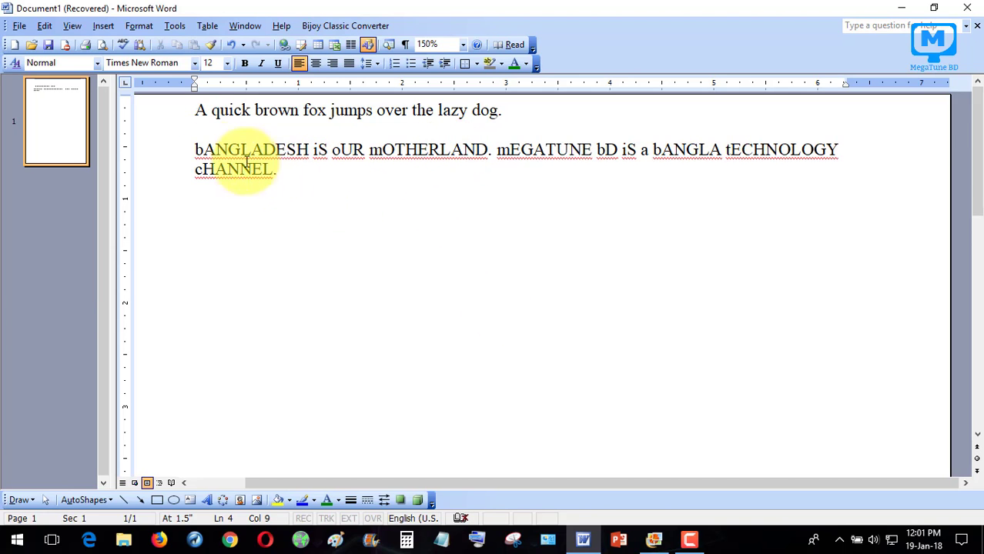
pyautogui.click(310, 151)
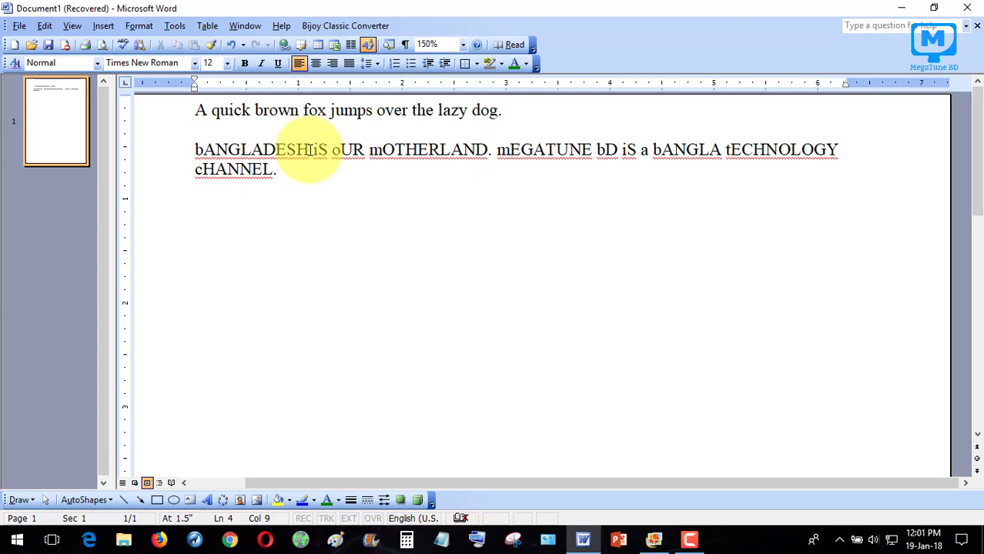
pyautogui.click(203, 148)
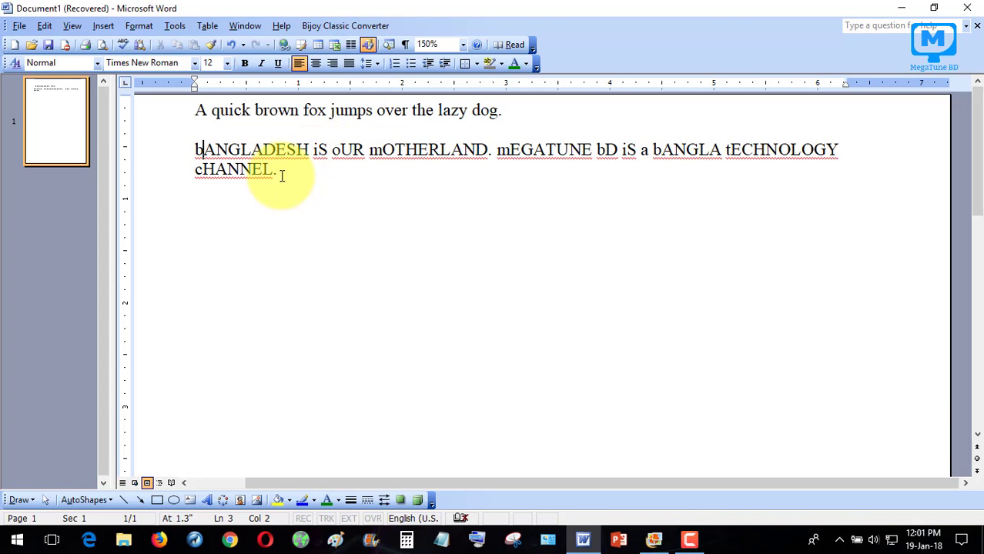
pyautogui.moveTo(282, 176); pyautogui.dragTo(195, 151)
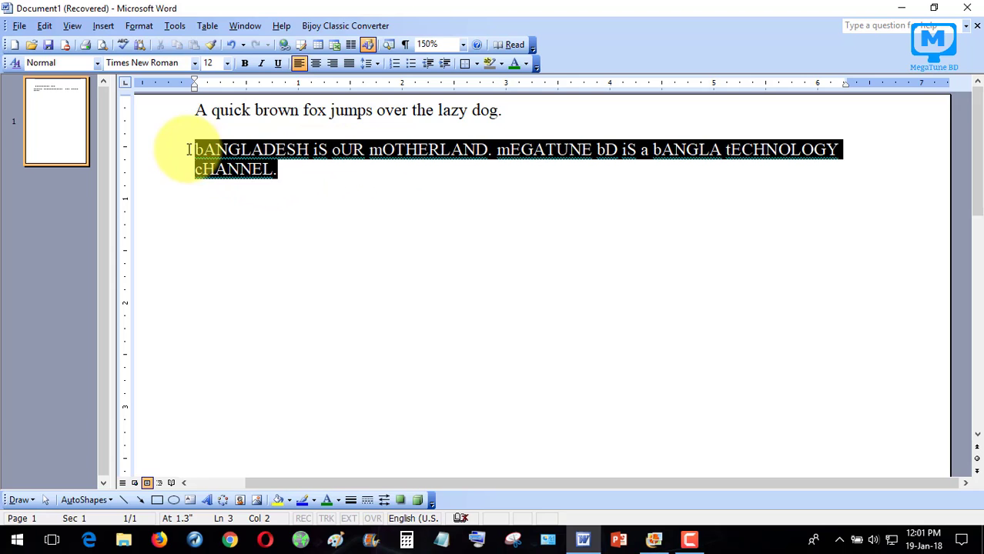
pyautogui.click(284, 167)
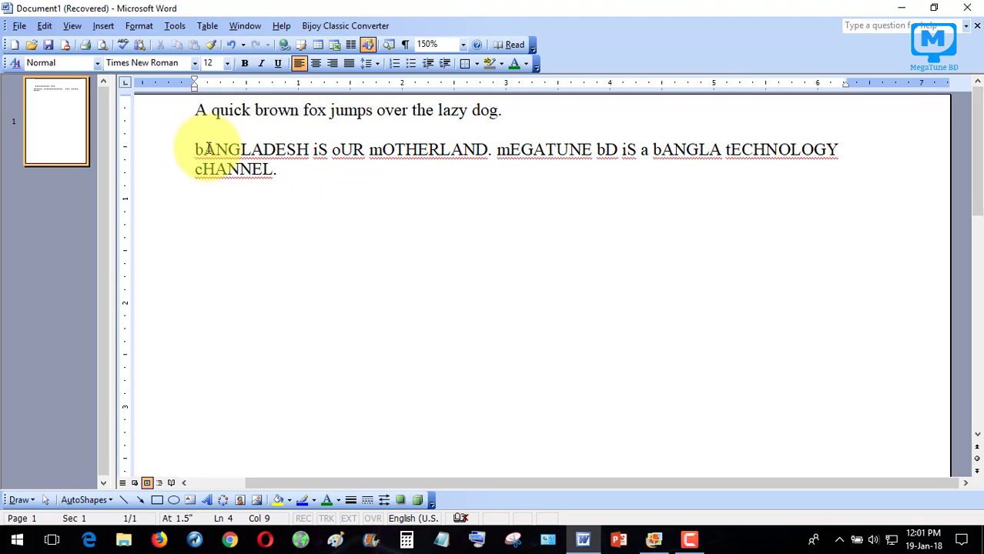
pyautogui.click(287, 175)
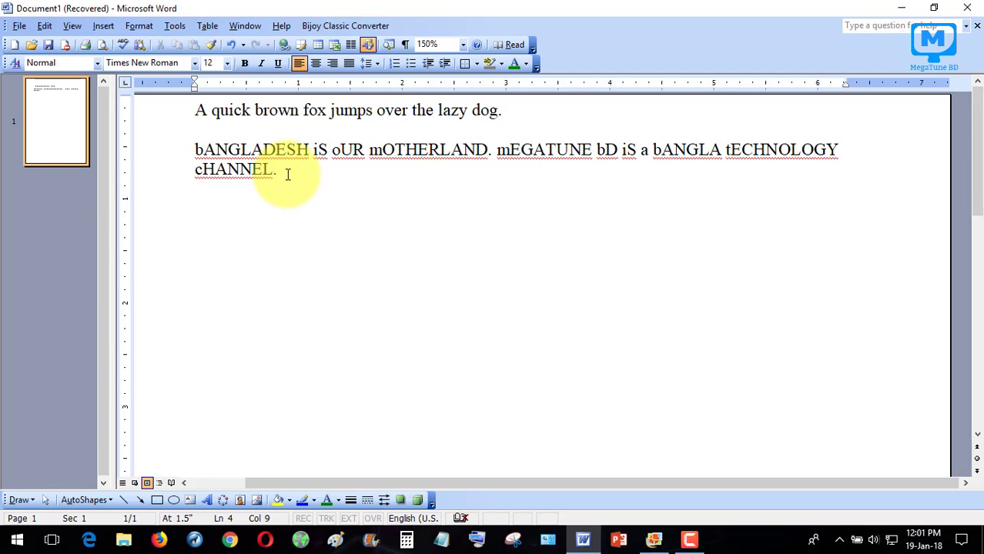
# - Clear the whole document by selecting and deleting all of its text
pyautogui.press('Return')
pyautogui.press('Return')
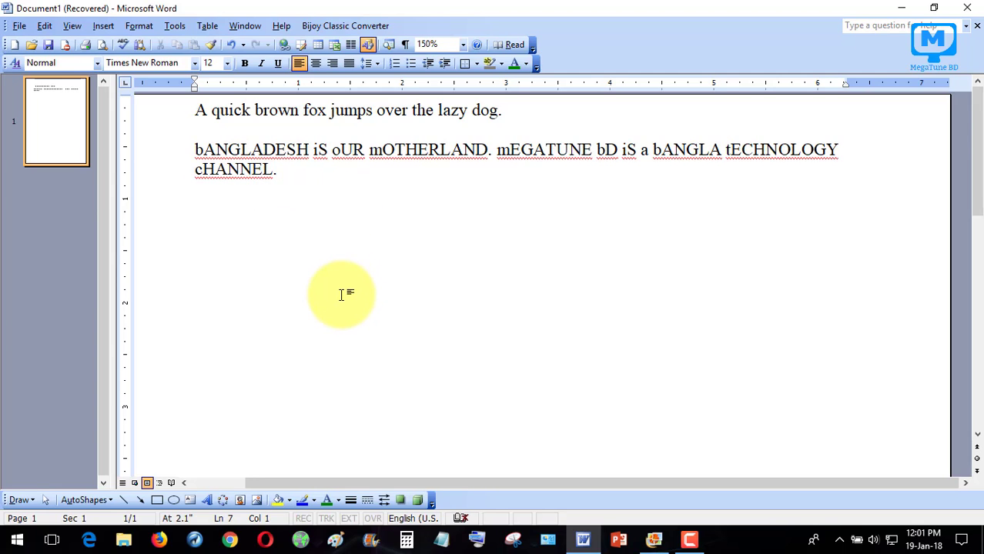
pyautogui.click(516, 114)
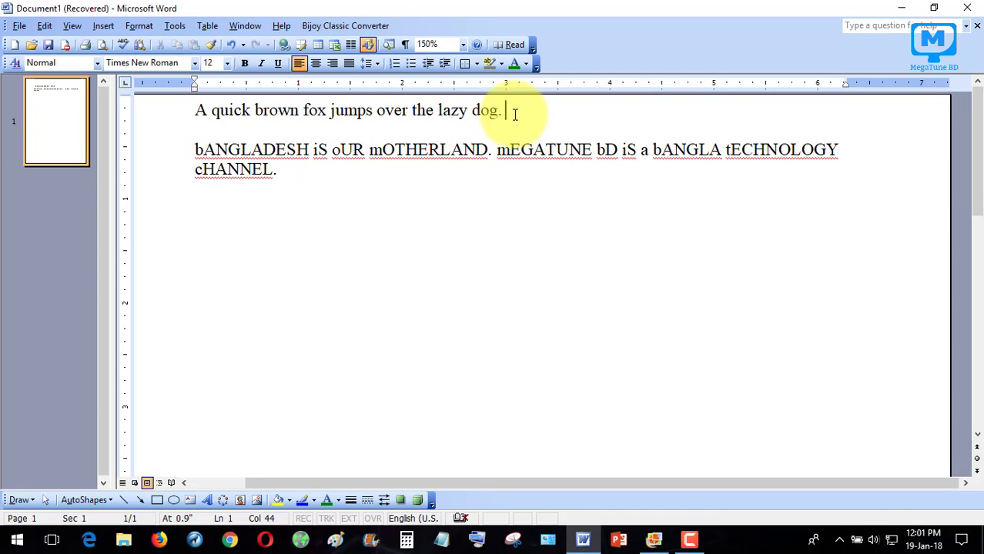
pyautogui.doubleClick(283, 263)
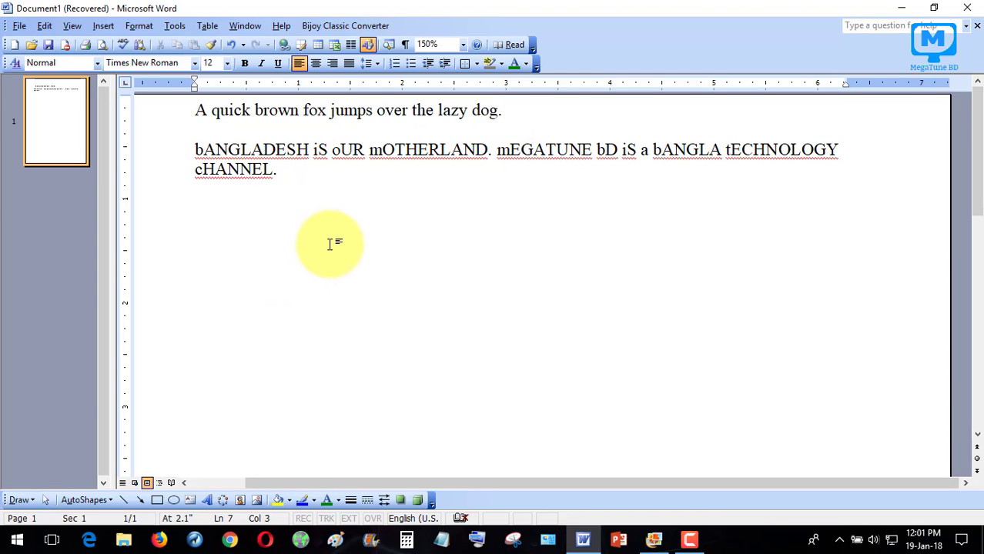
pyautogui.hotkey('ctrl', 'a')
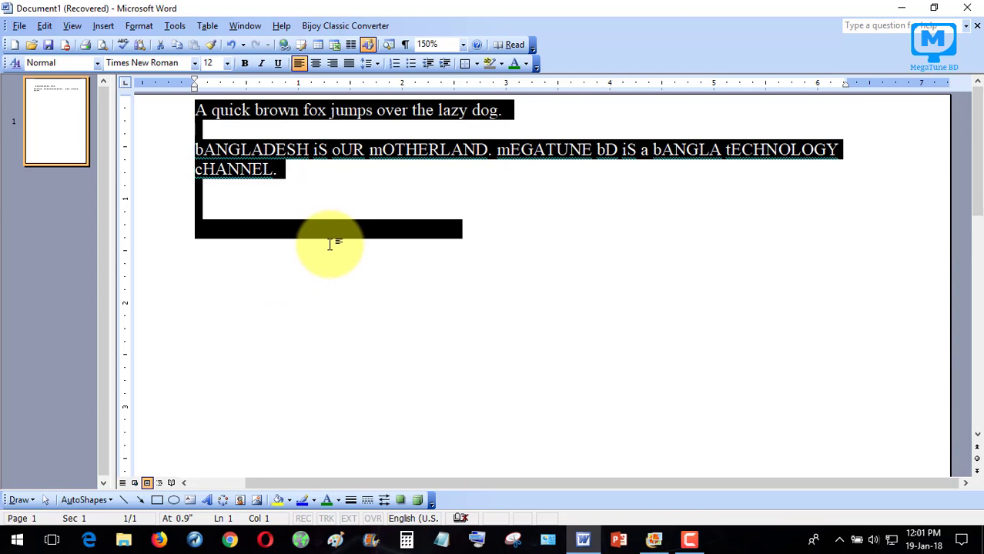
pyautogui.press('Delete')
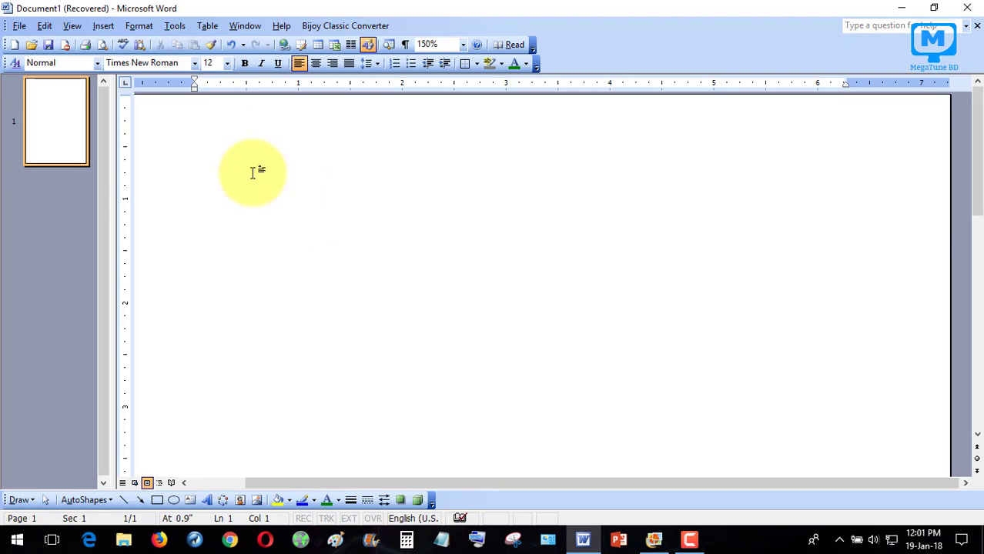
pyautogui.click(139, 25)
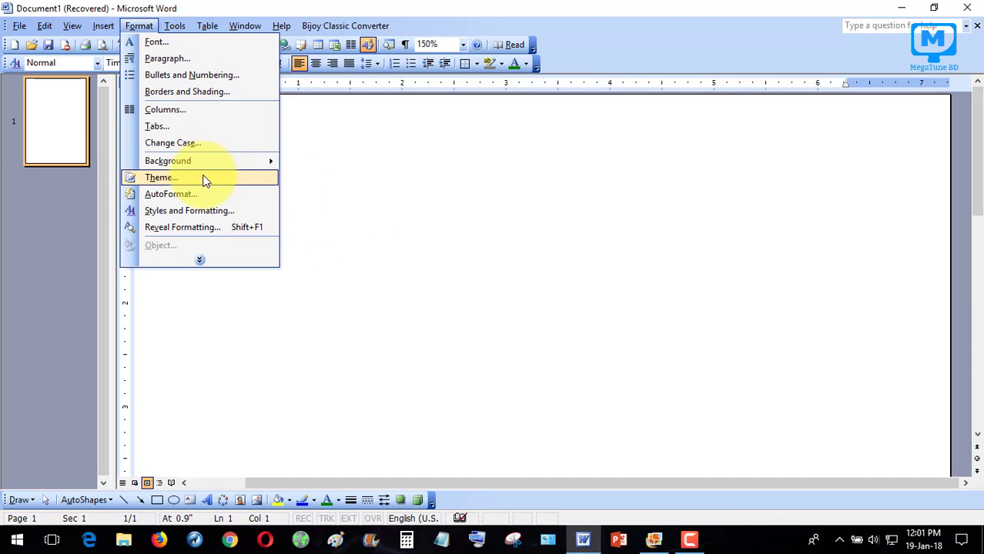
pyautogui.click(199, 260)
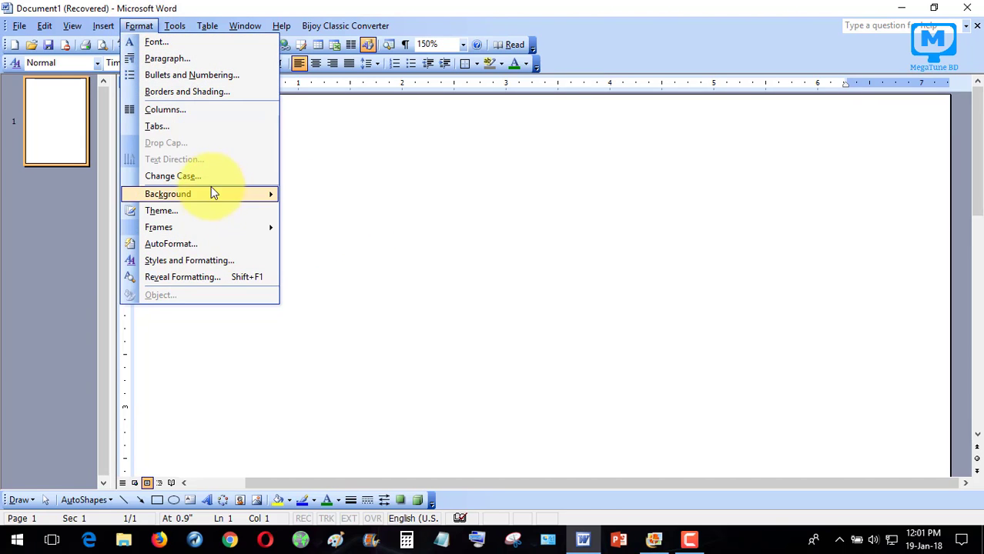
pyautogui.moveTo(202, 198)
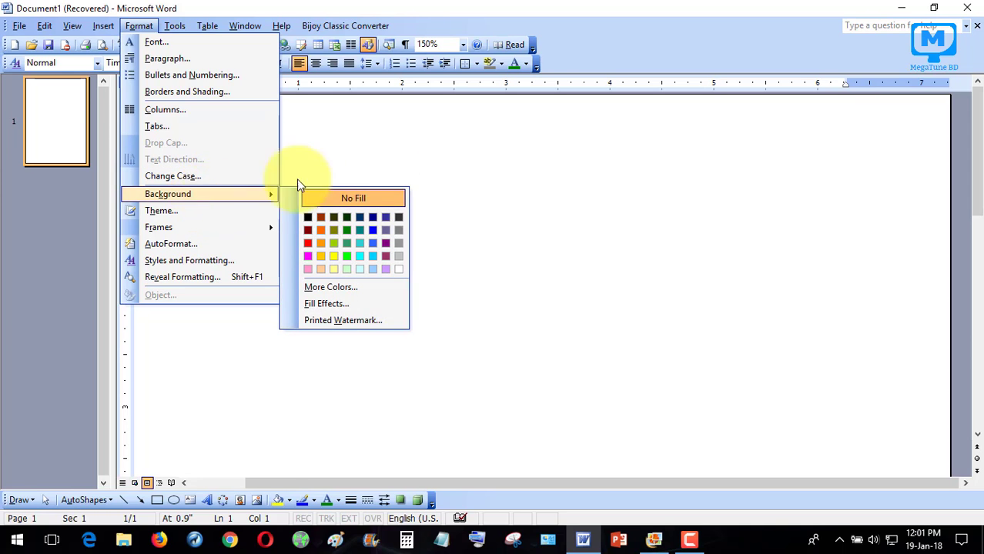
pyautogui.click(487, 153)
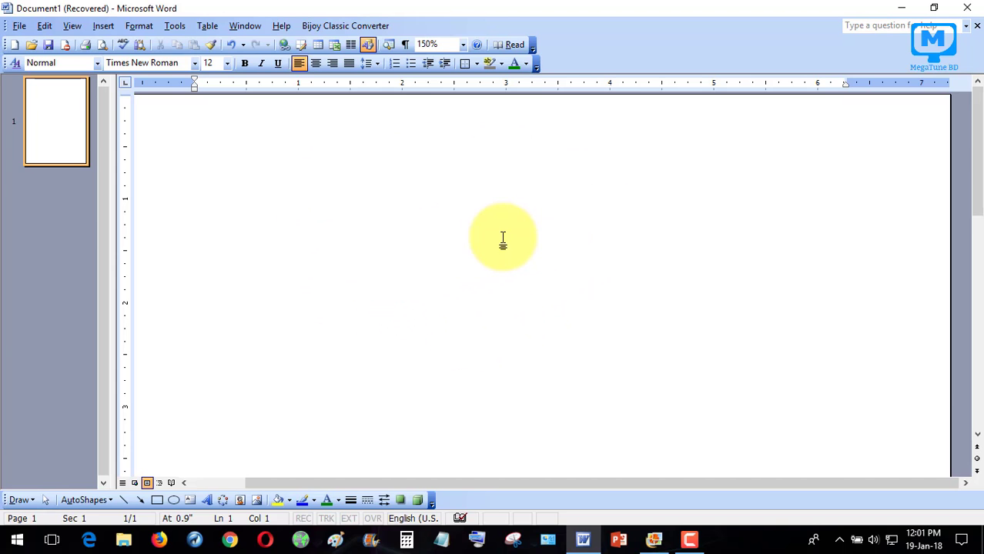
# - Set the page background of the empty document to solid green and check it down the page
pyautogui.click(141, 29)
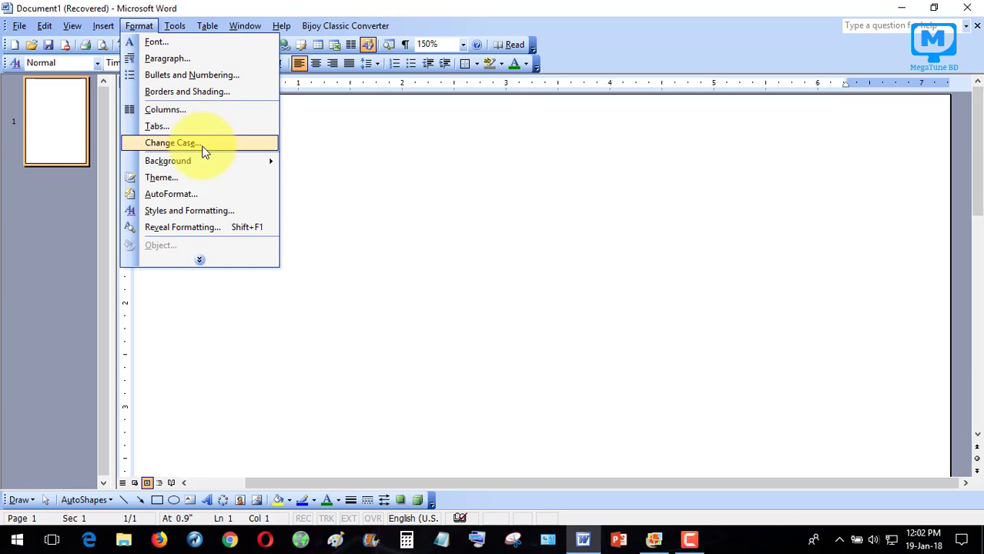
pyautogui.moveTo(206, 159)
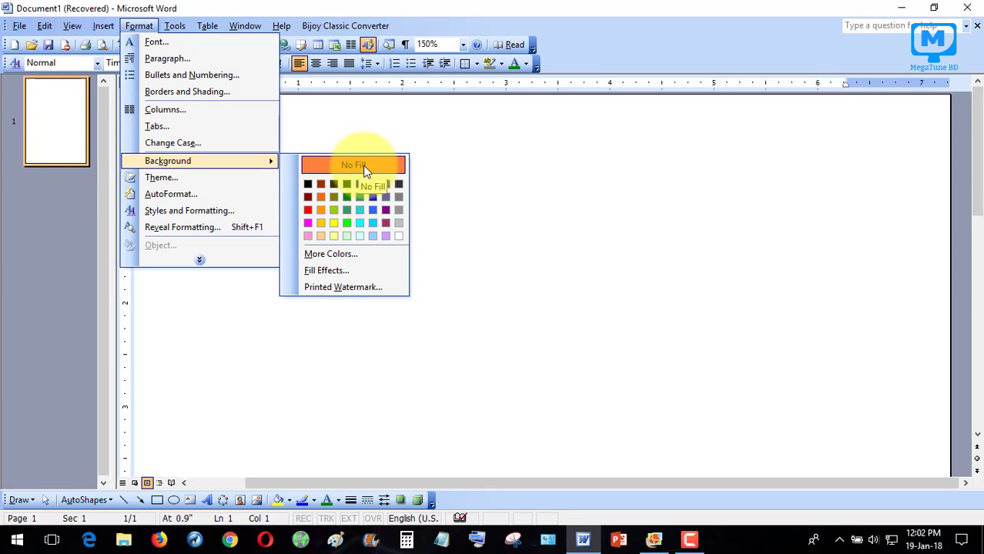
pyautogui.click(345, 197)
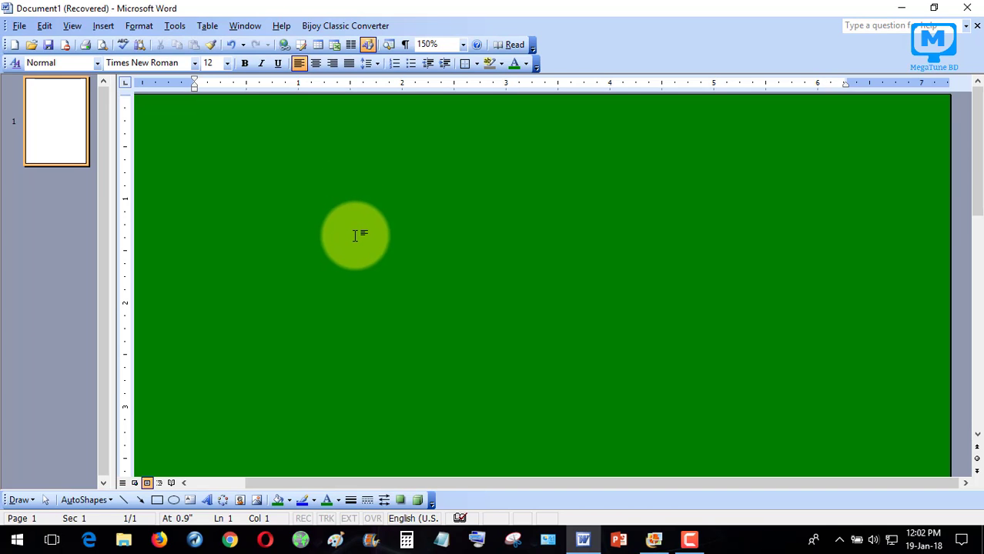
pyautogui.scroll(-10, 355, 235)
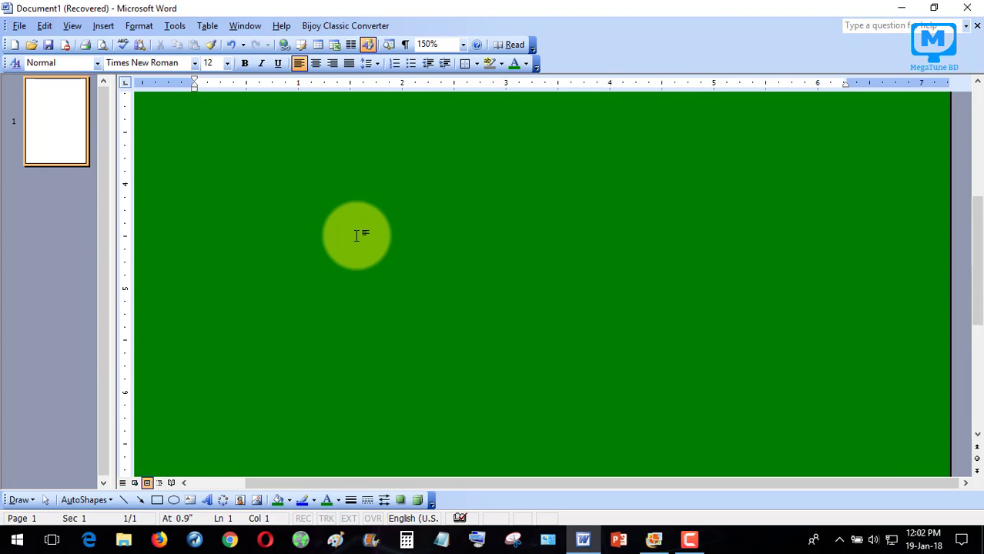
pyautogui.scroll(10, 357, 236)
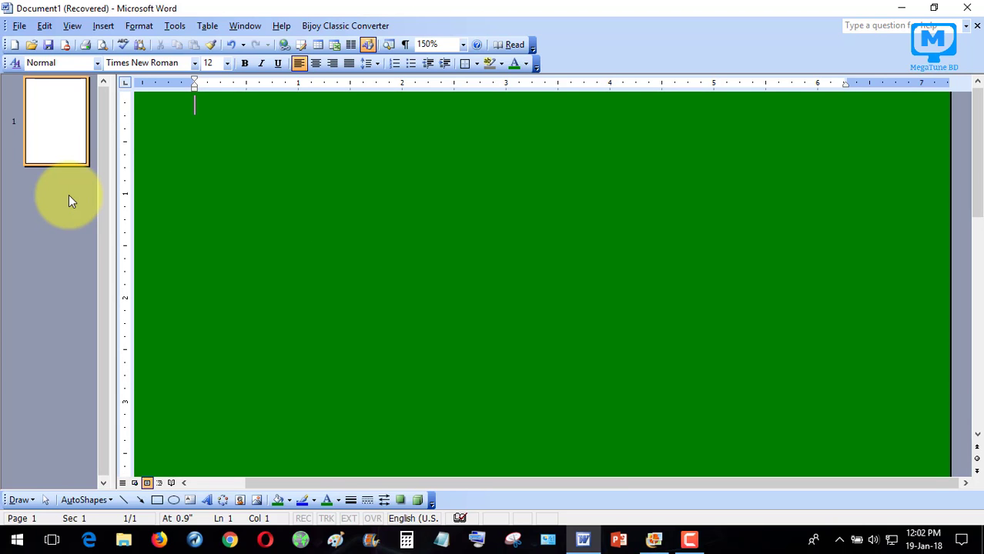
# - Insert a page break to add a second page and check the green background on both pages
pyautogui.hotkey('ctrl', 'Return')
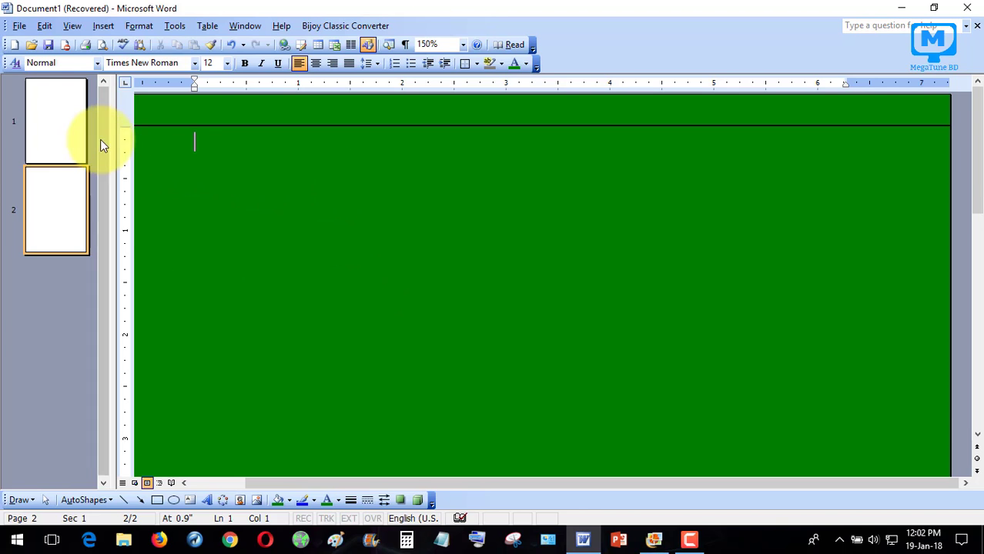
pyautogui.click(68, 137)
pyautogui.click(59, 215)
pyautogui.click(51, 131)
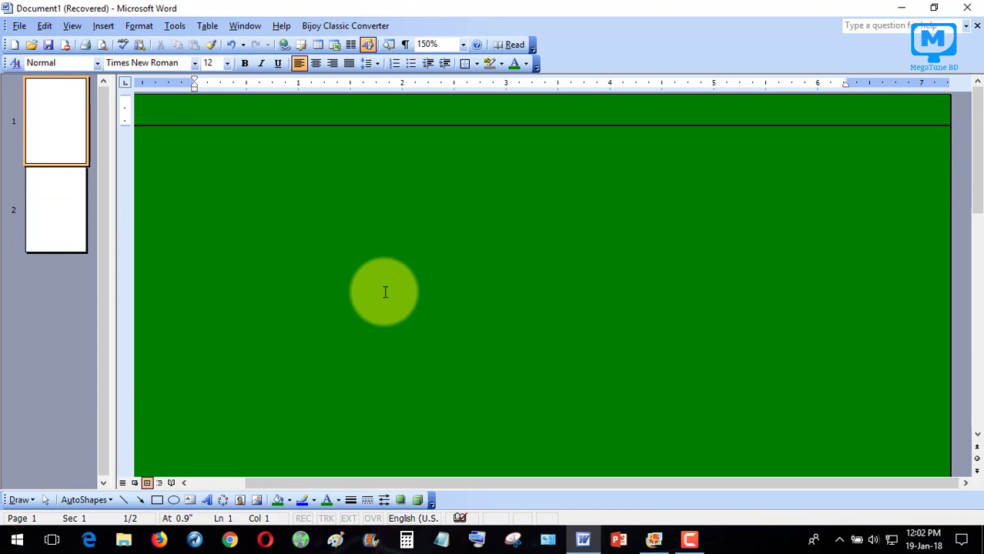
pyautogui.scroll(-10, 339, 282)
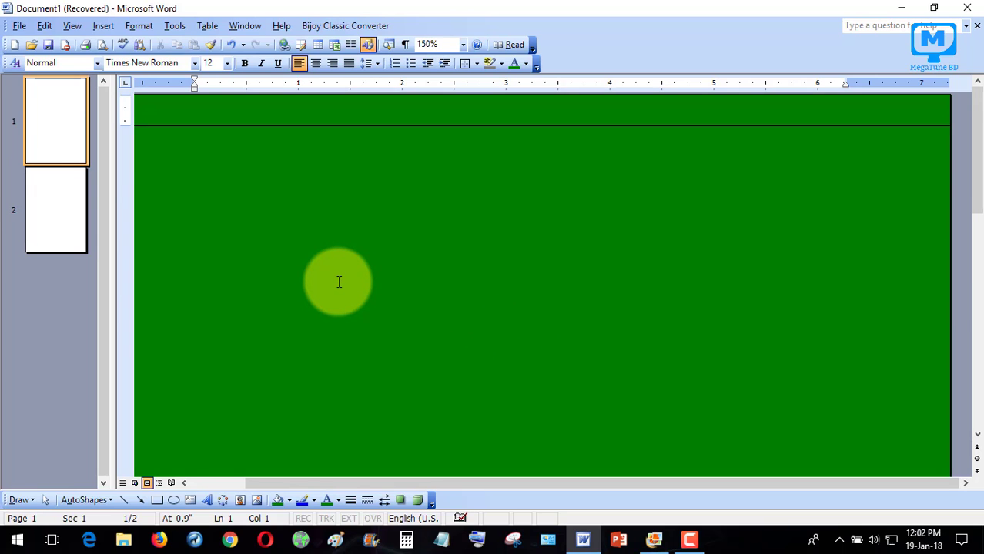
pyautogui.scroll(5, 339, 282)
# - Write the sentence "A quick brown fox jumps over the lazy dog." at the start of page 1
pyautogui.write('A ')
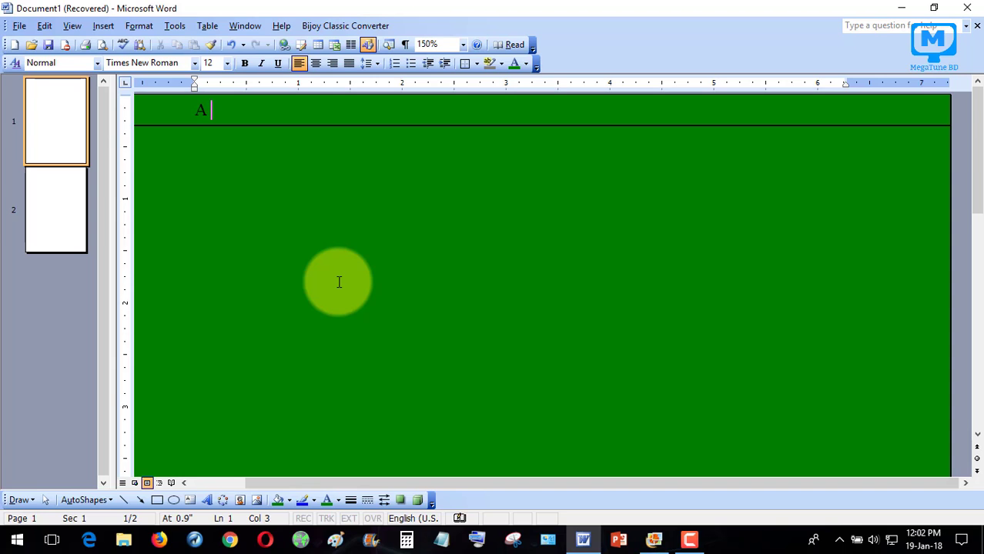
pyautogui.write('quick brown ')
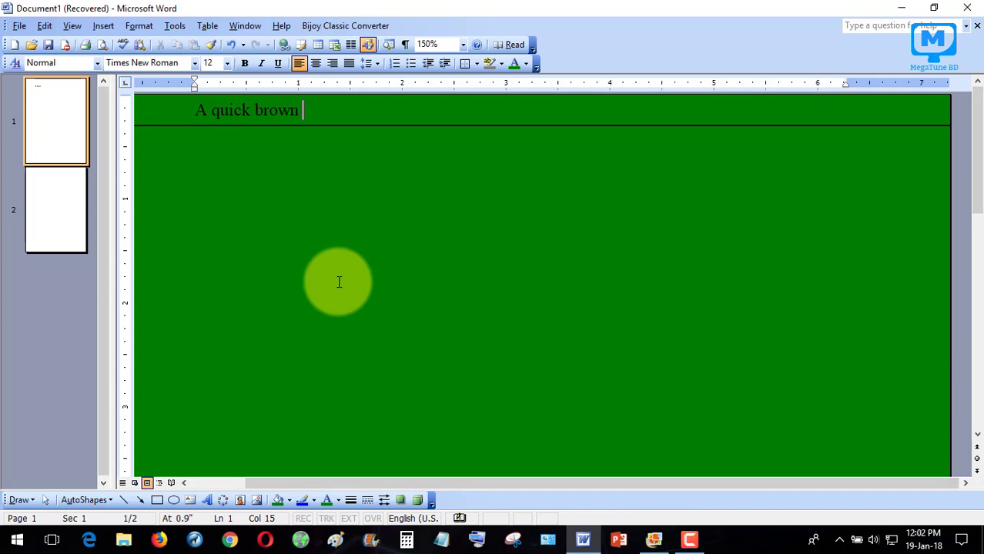
pyautogui.write('fox jumps over t')
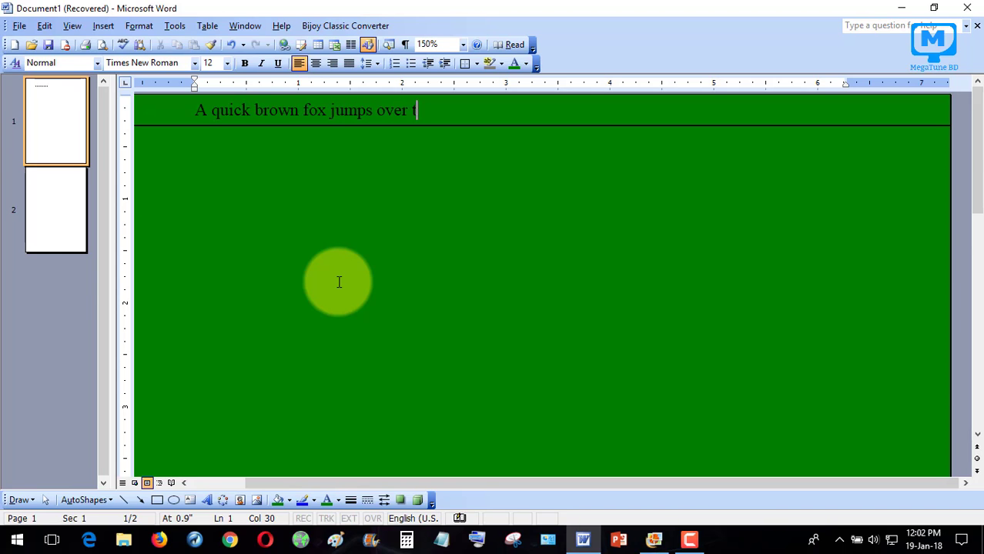
pyautogui.write('he lazy dog.')
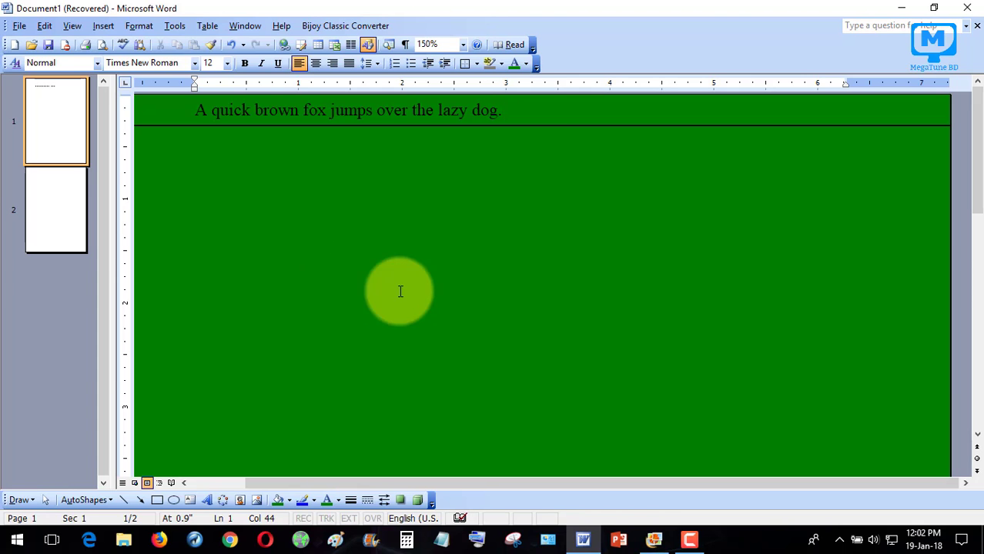
# - Set the fox sentence's font colour to white and check its look against the green page
pyautogui.moveTo(528, 114); pyautogui.dragTo(186, 110)
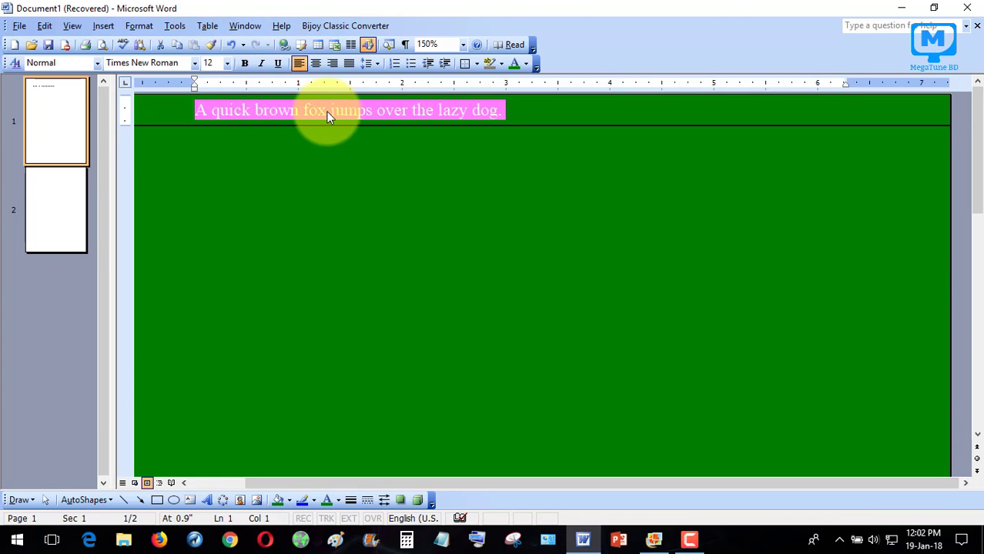
pyautogui.click(527, 66)
pyautogui.click(527, 66)
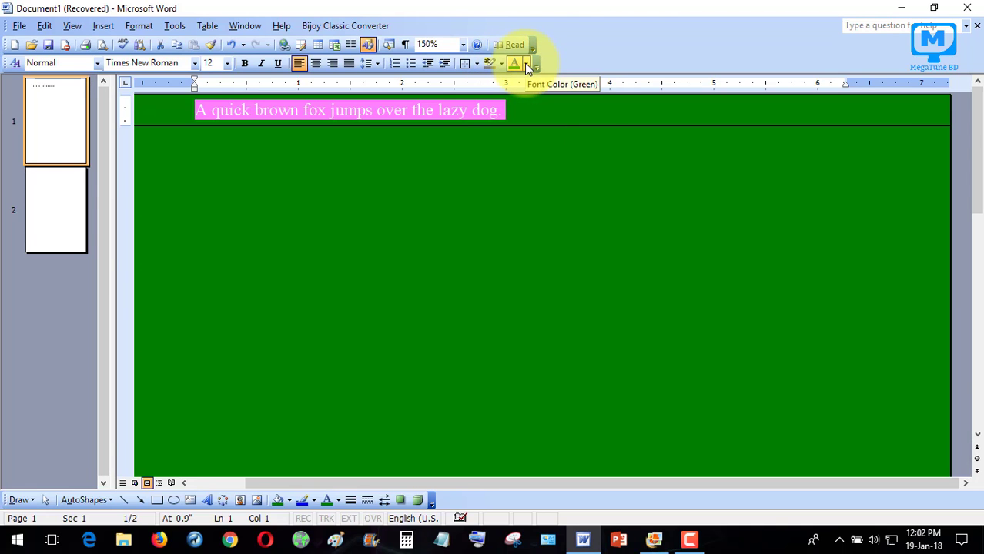
pyautogui.click(527, 65)
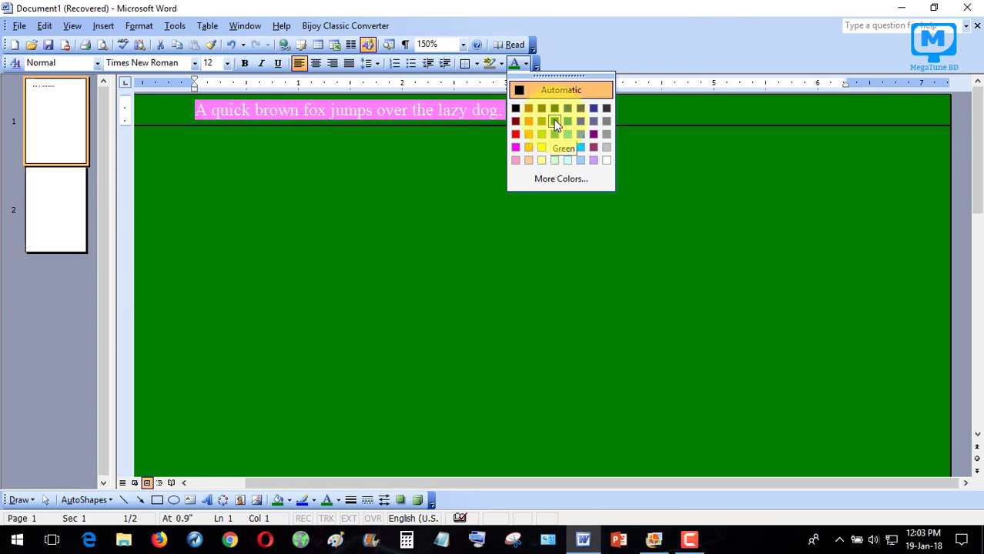
pyautogui.click(606, 161)
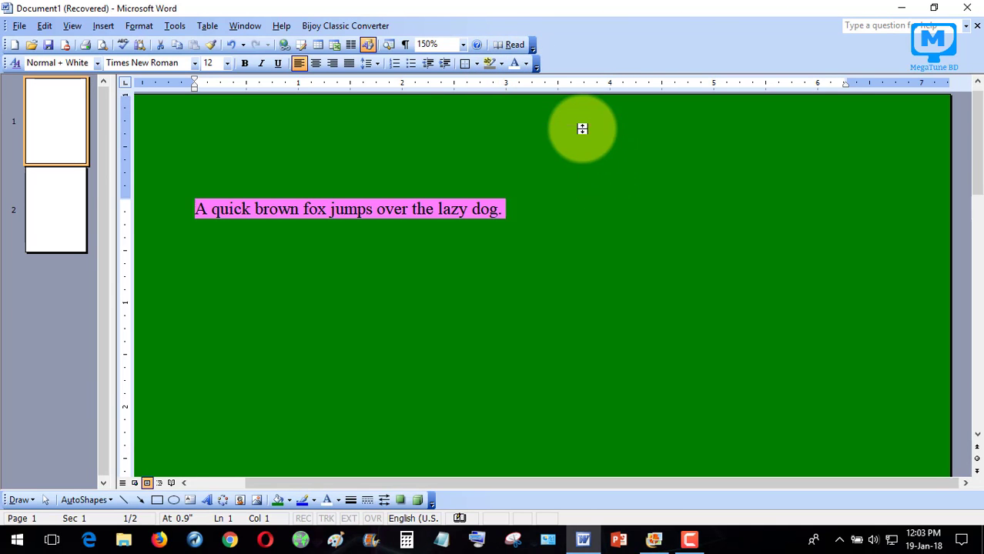
pyautogui.click(515, 207)
pyautogui.scroll(1, 644, 278)
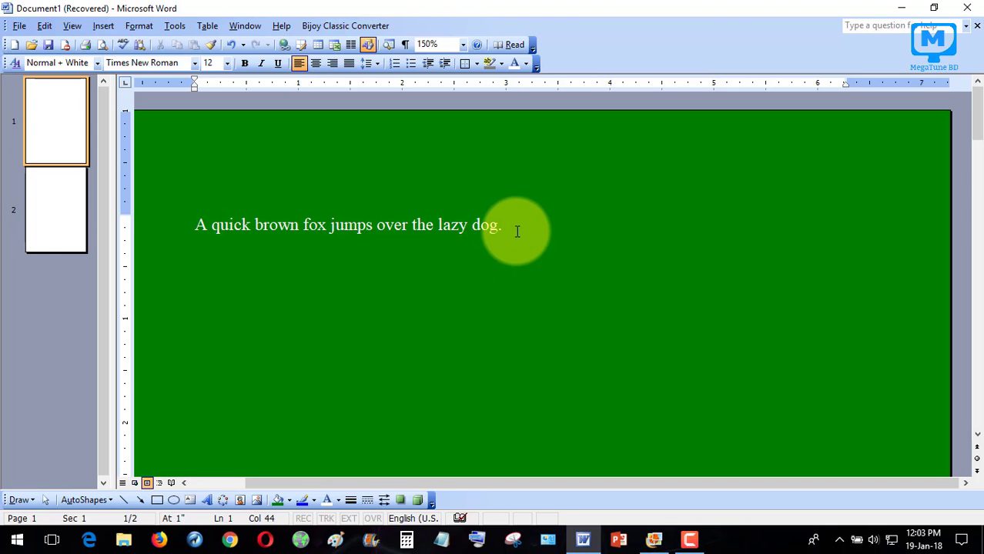
pyautogui.scroll(-10, 531, 258)
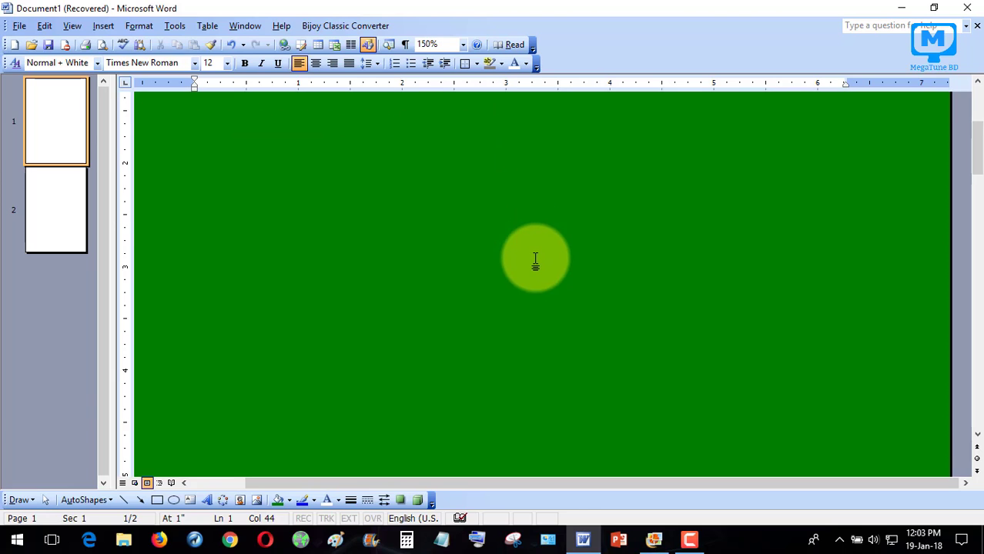
pyautogui.scroll(10, 535, 263)
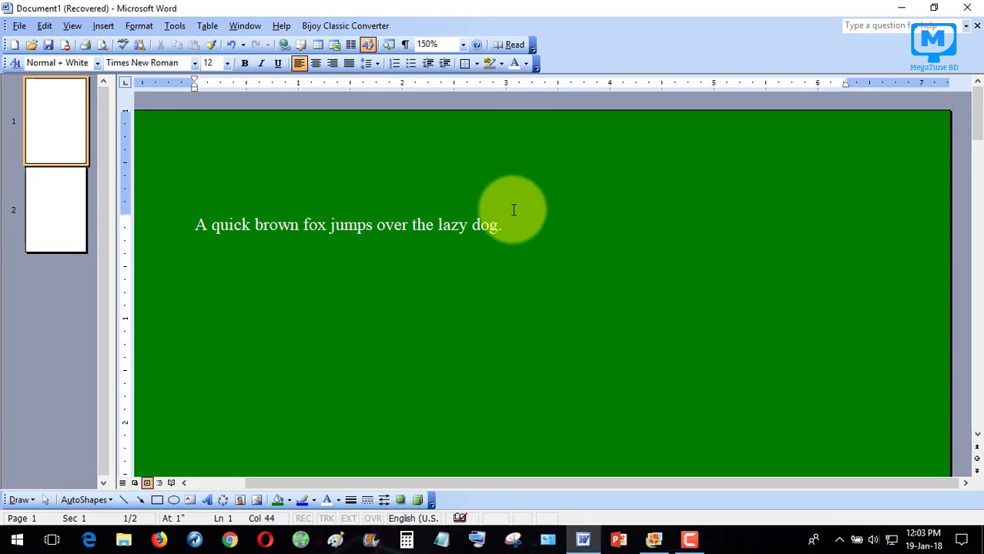
# - Remove the green page background by setting it to No Fill
pyautogui.click(144, 29)
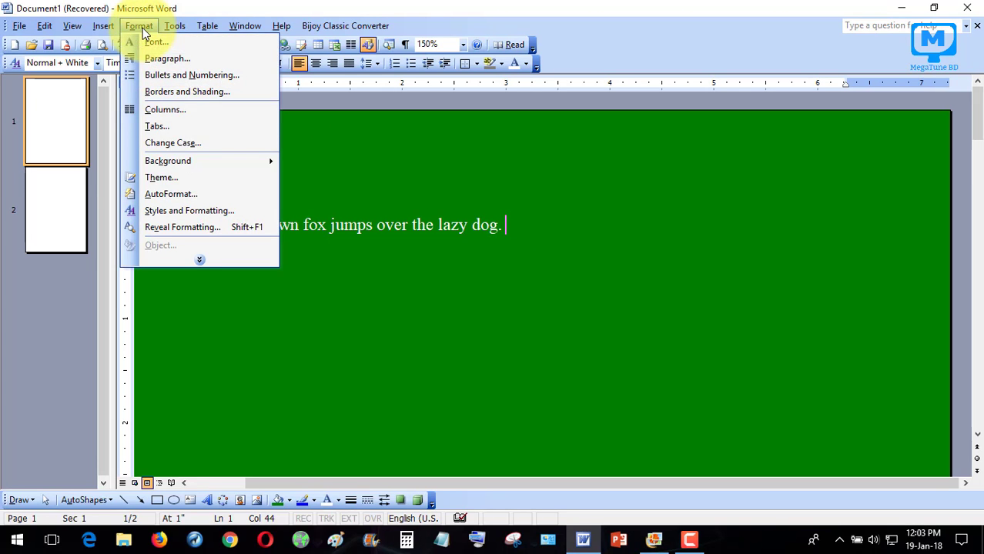
pyautogui.moveTo(185, 161)
pyautogui.click(342, 163)
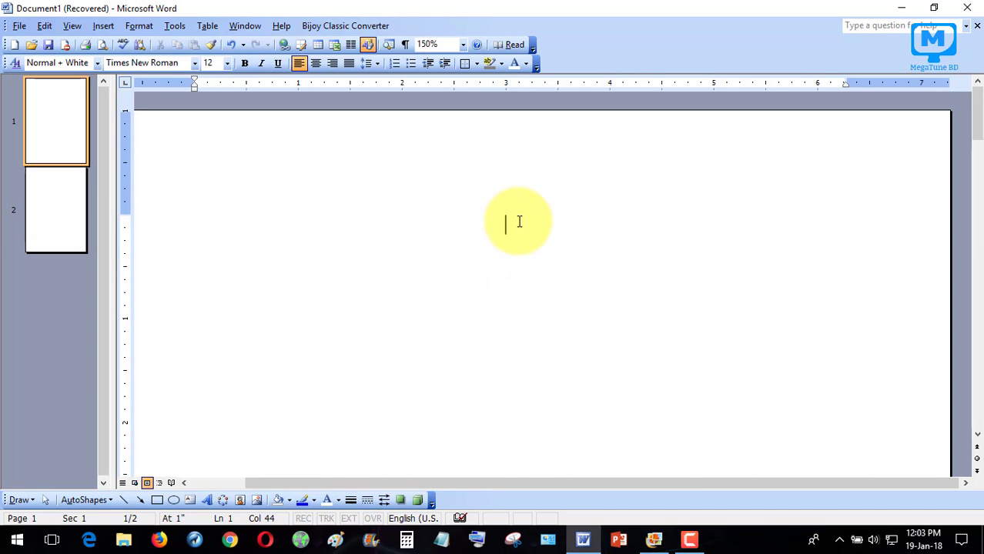
# - Set the white fox sentence's font colour back to Automatic
pyautogui.moveTo(506, 224); pyautogui.dragTo(147, 229)
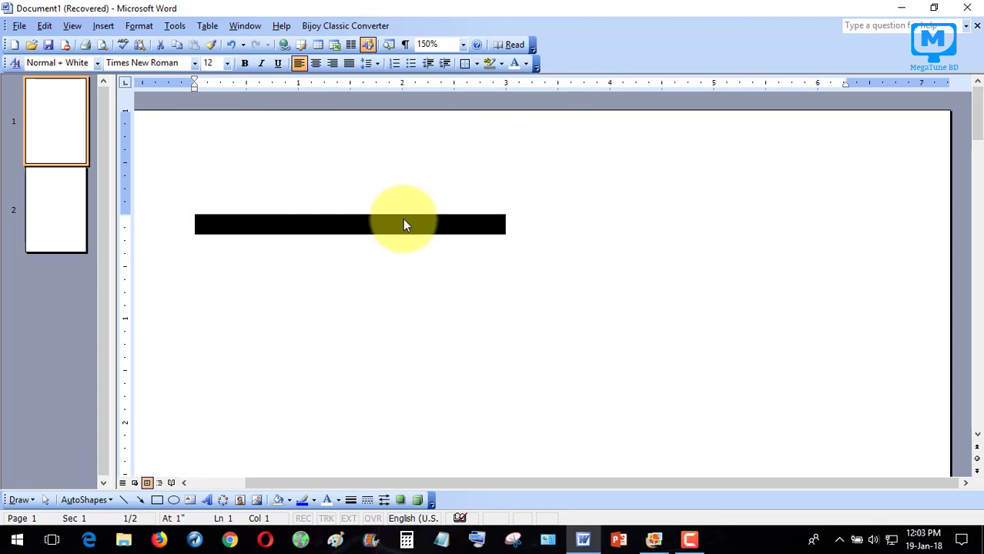
pyautogui.click(526, 64)
pyautogui.click(561, 90)
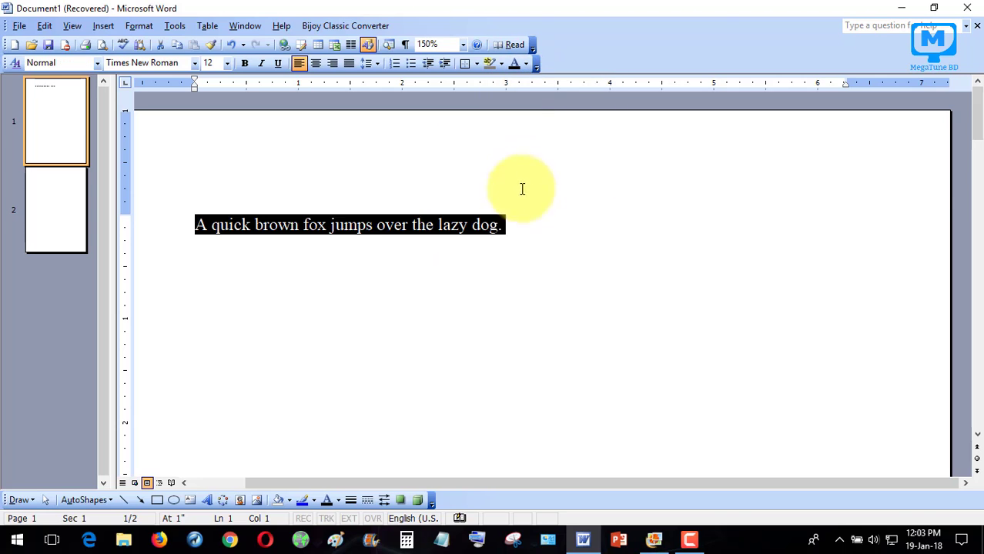
pyautogui.click(521, 224)
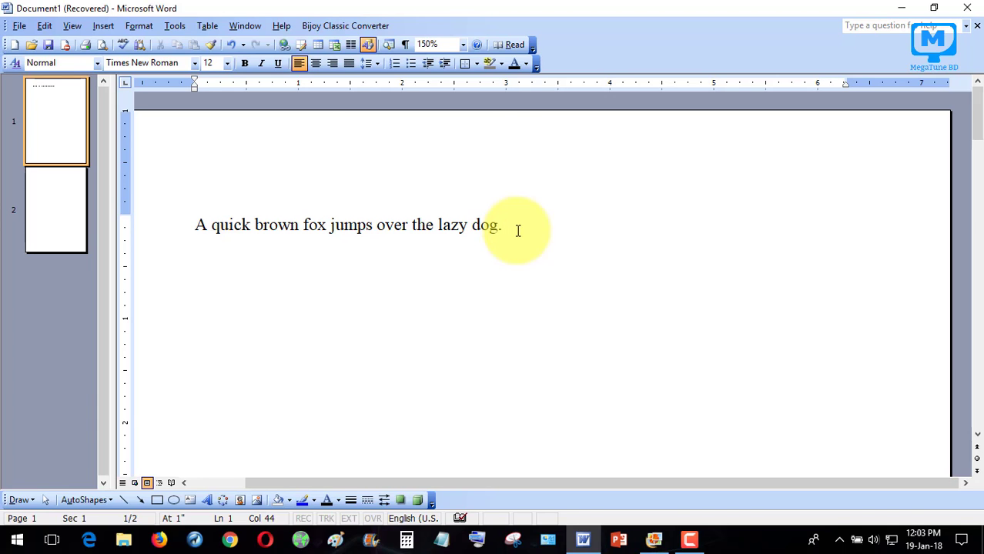
# - Fill the page background with the picture "9152 mri mmm" using Fill Effects and check it on both pages
pyautogui.click(139, 23)
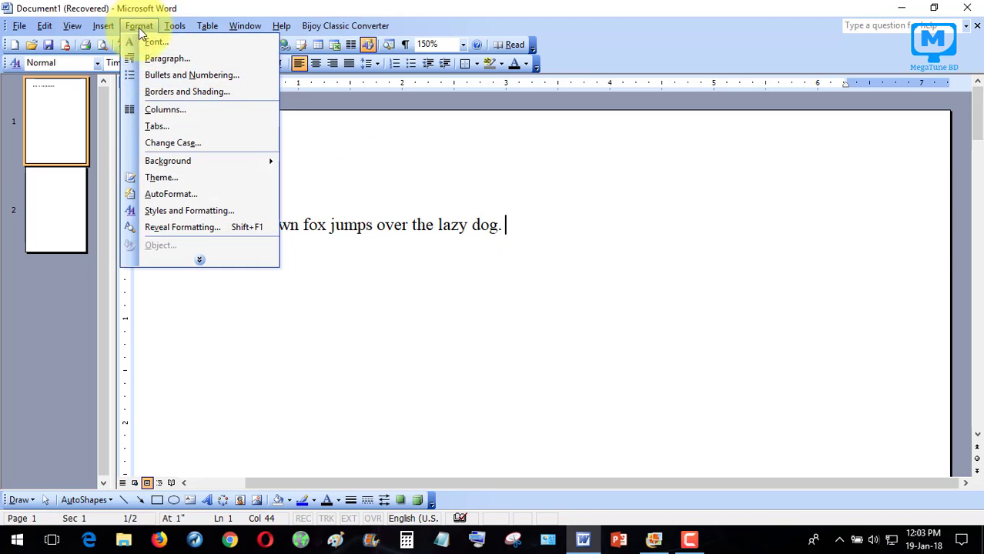
pyautogui.moveTo(260, 168)
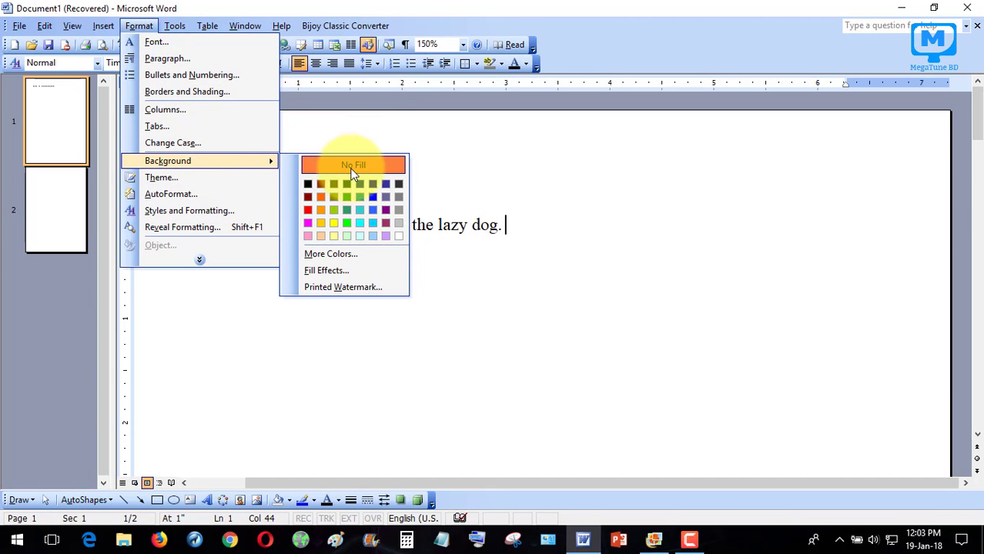
pyautogui.click(359, 273)
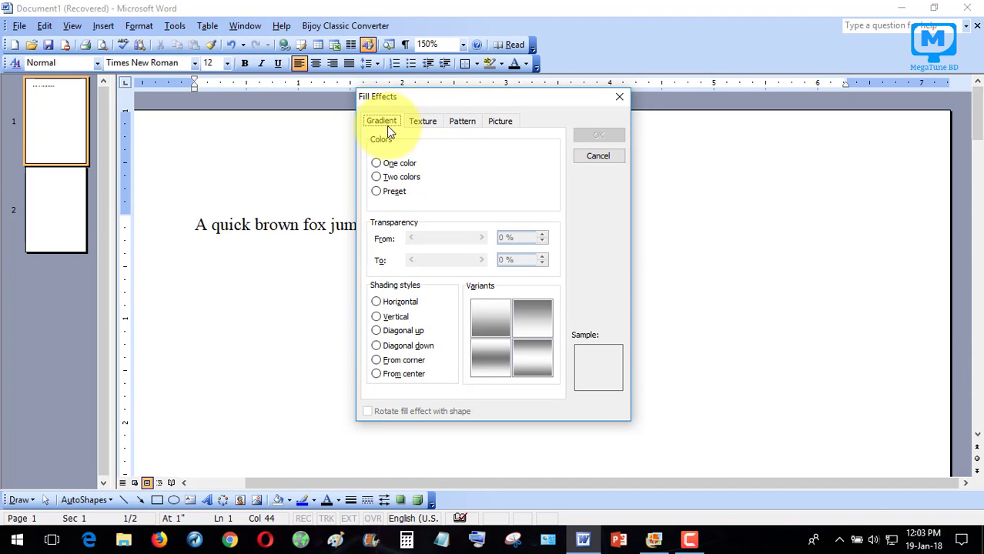
pyautogui.click(501, 125)
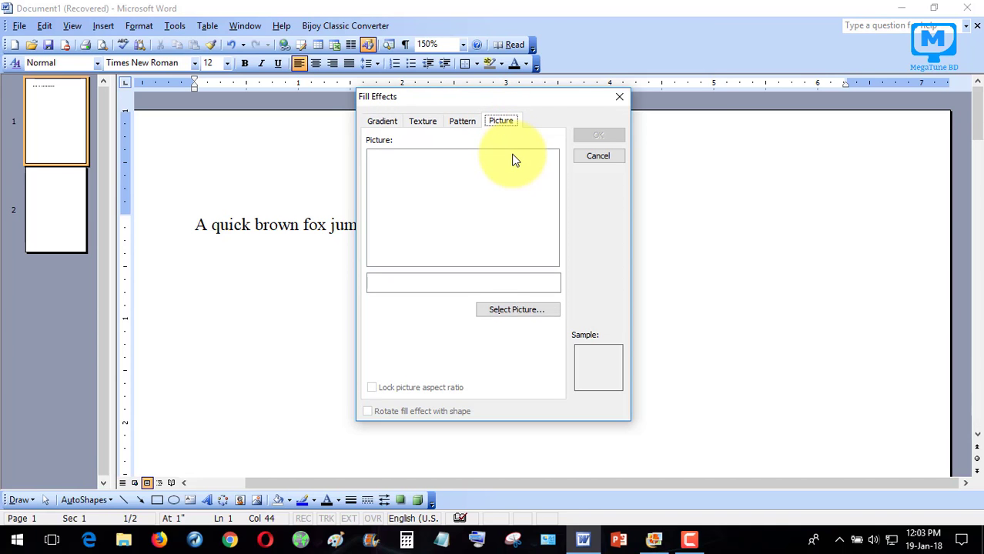
pyautogui.click(513, 316)
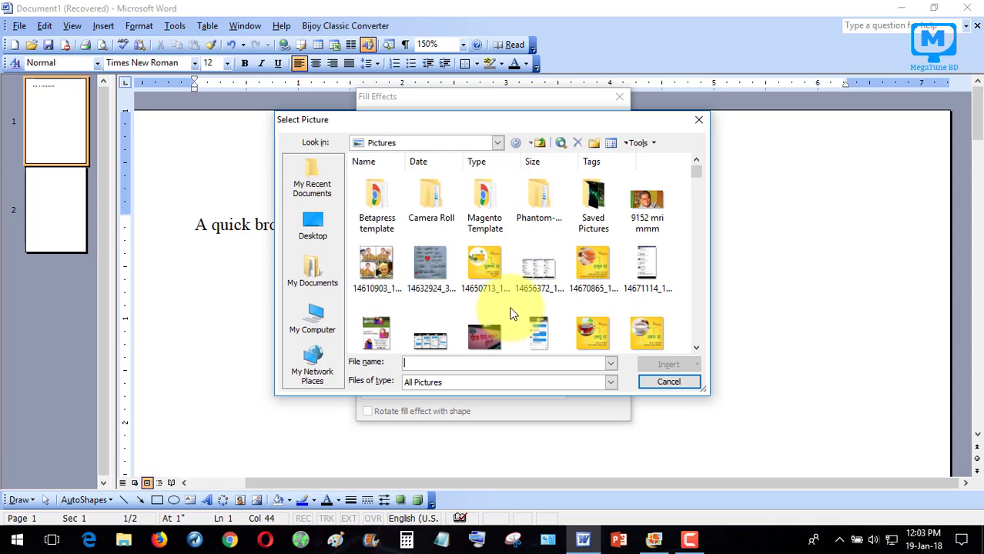
pyautogui.doubleClick(655, 211)
pyautogui.click(613, 138)
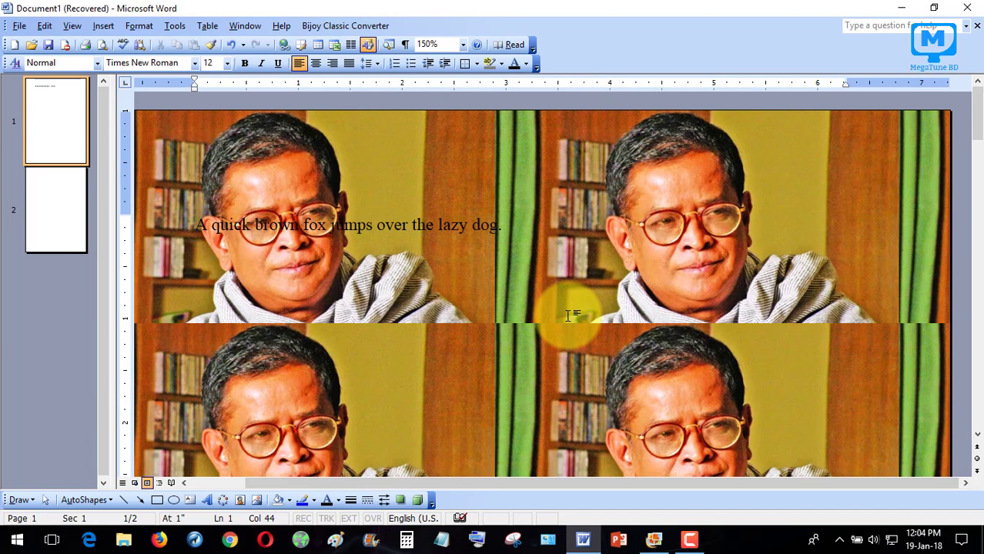
pyautogui.scroll(-10, 568, 315)
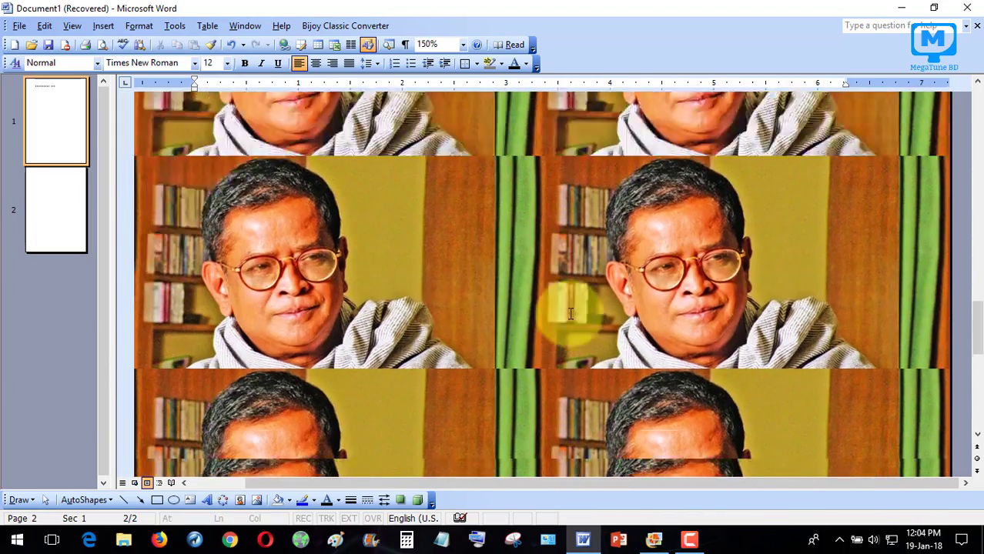
pyautogui.scroll(10, 570, 313)
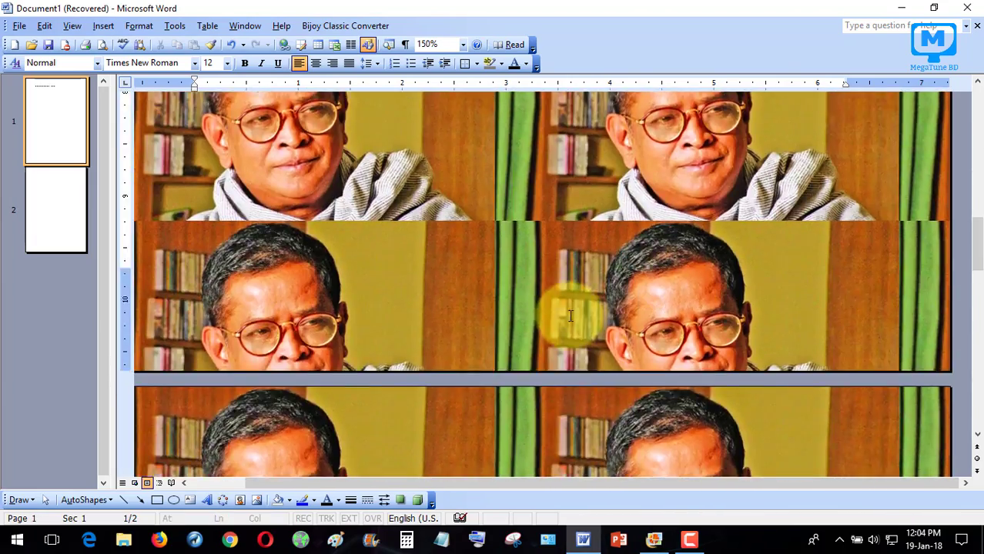
pyautogui.scroll(3, 570, 313)
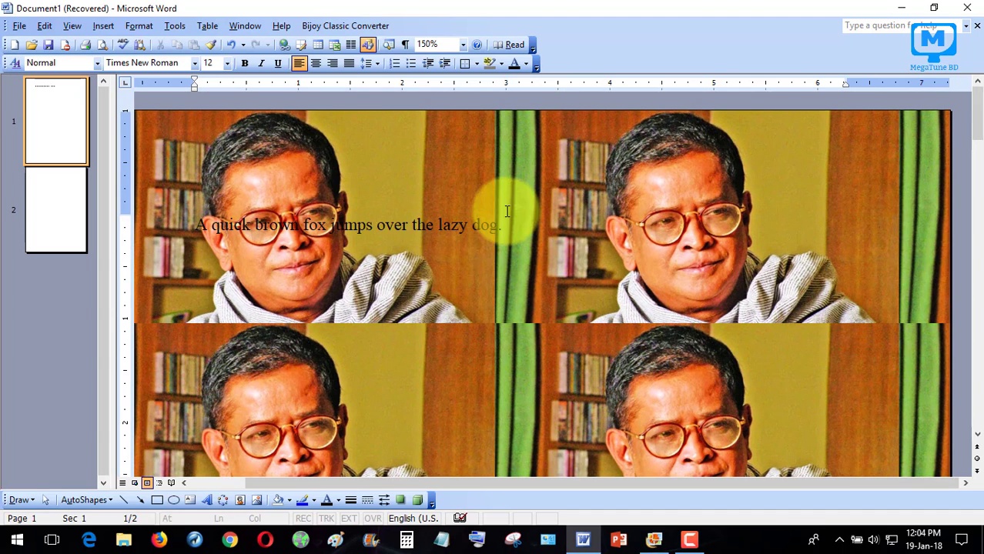
# - Add a second sentence "A quick brown fox jumps over the lazy dog." after the first one
pyautogui.write('A quick brown')
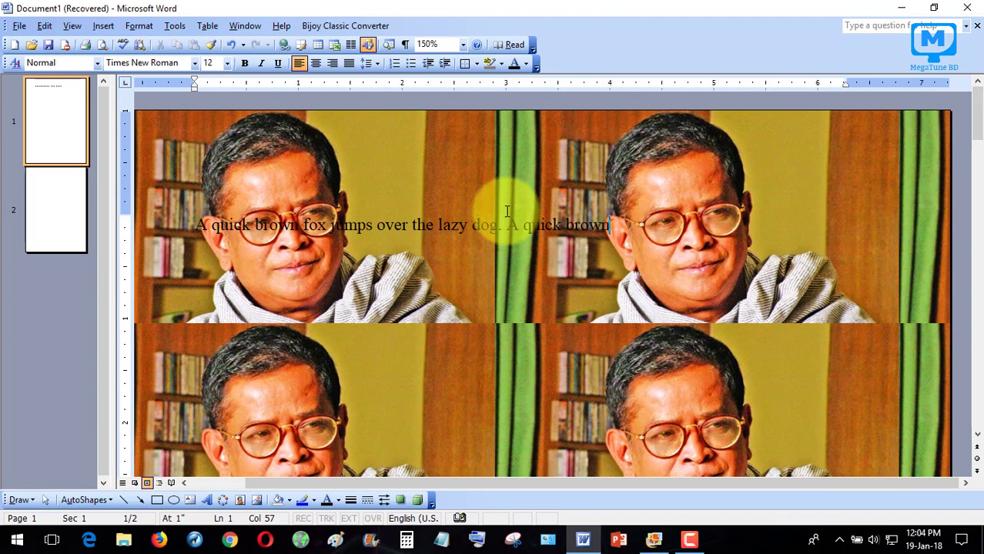
pyautogui.write(' fox jumps')
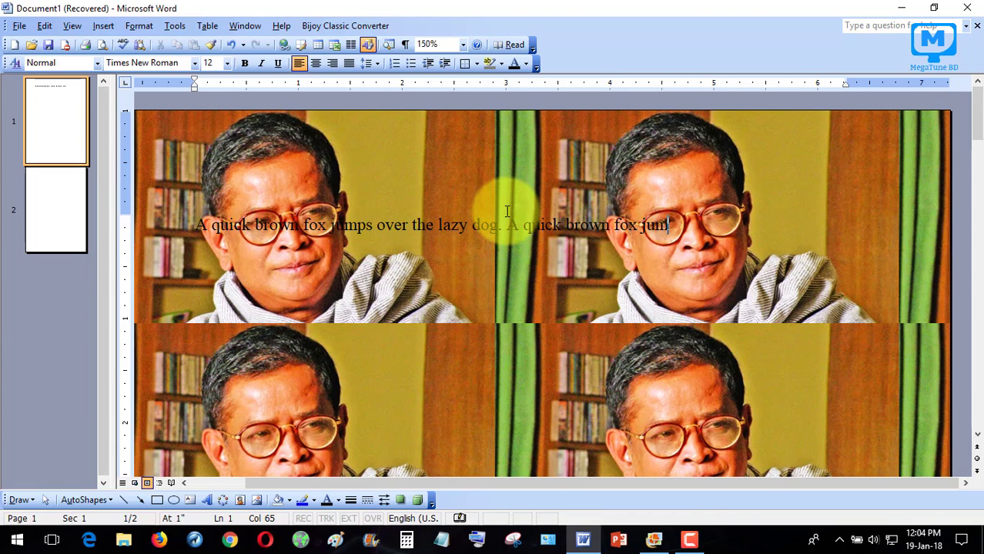
pyautogui.write(' over the lazy')
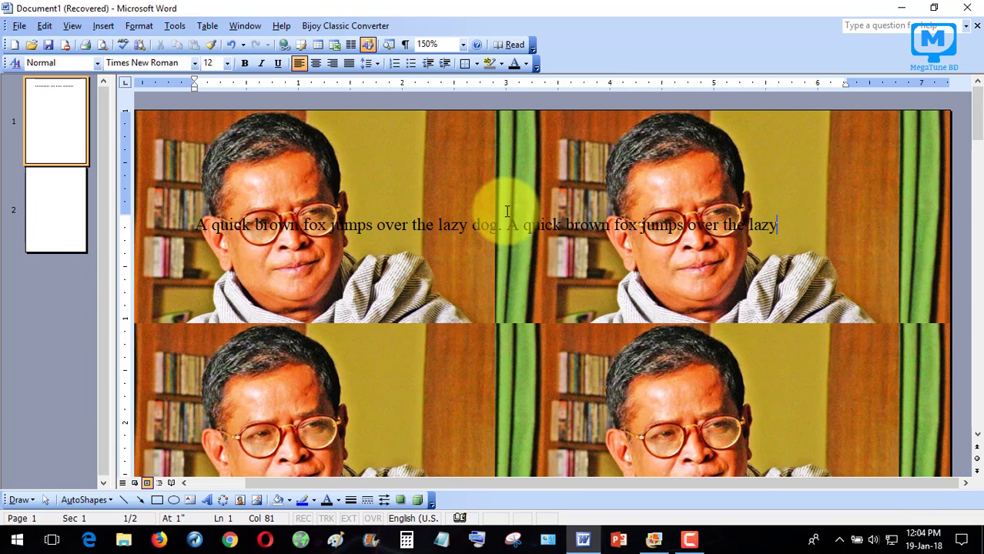
pyautogui.write(' dog.')
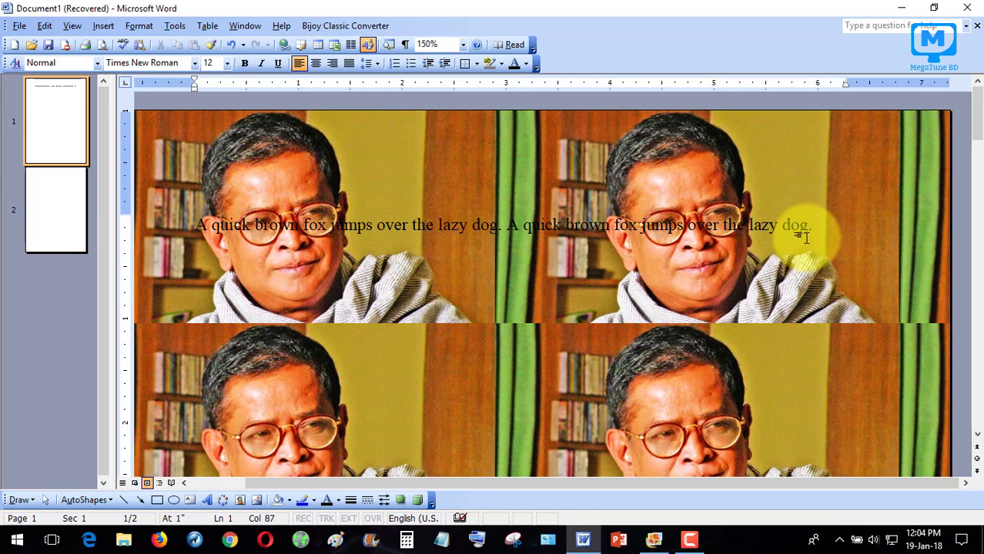
# - Set the font colour of both fox sentences to red
pyautogui.moveTo(811, 224); pyautogui.dragTo(205, 228)
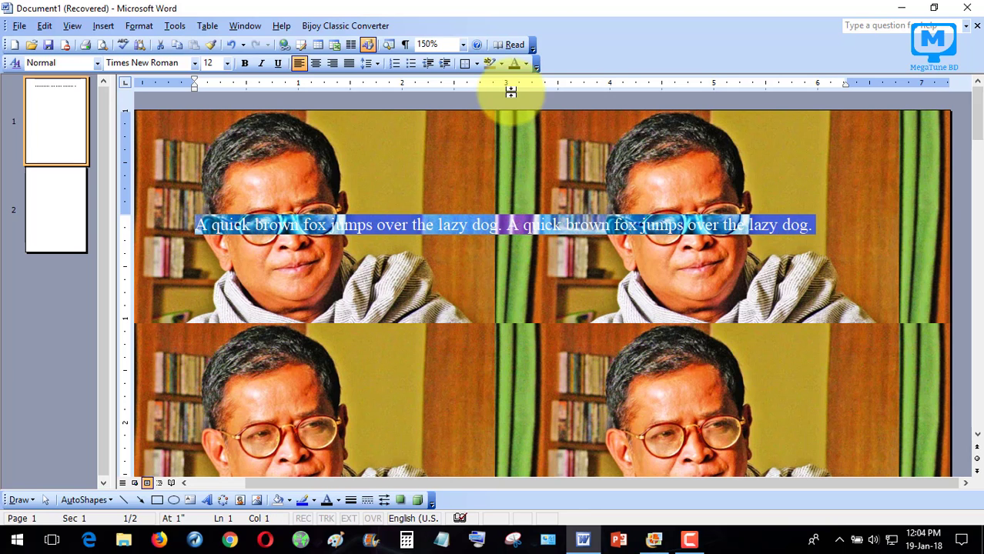
pyautogui.click(525, 67)
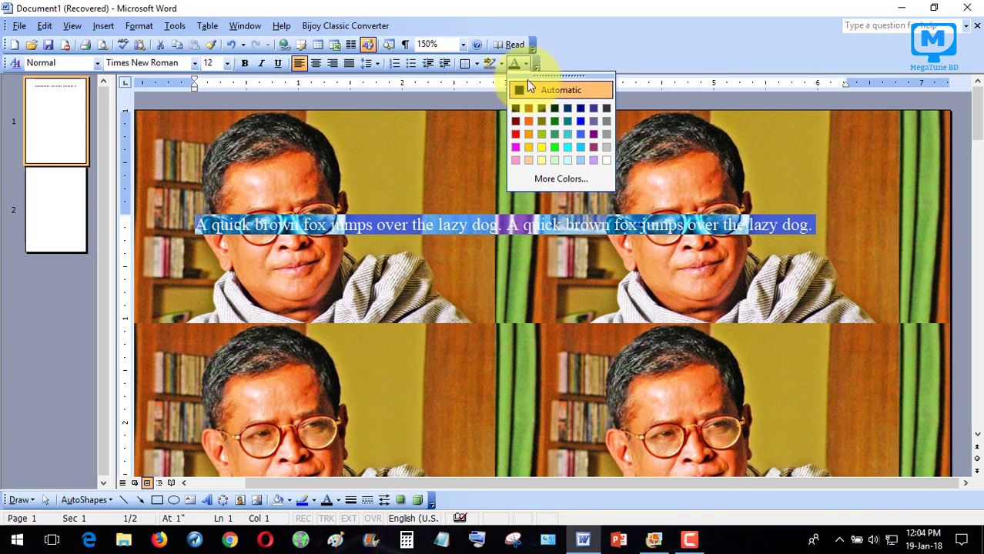
pyautogui.click(517, 135)
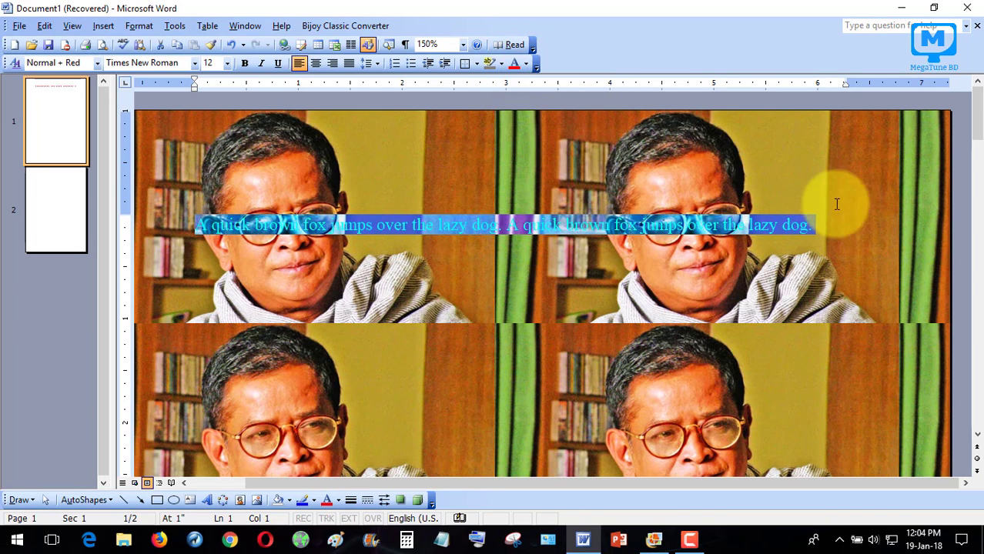
# - Set the font colour of both fox sentences to yellow and check its legibility against the picture background
pyautogui.click(841, 227)
pyautogui.moveTo(841, 227); pyautogui.dragTo(200, 209)
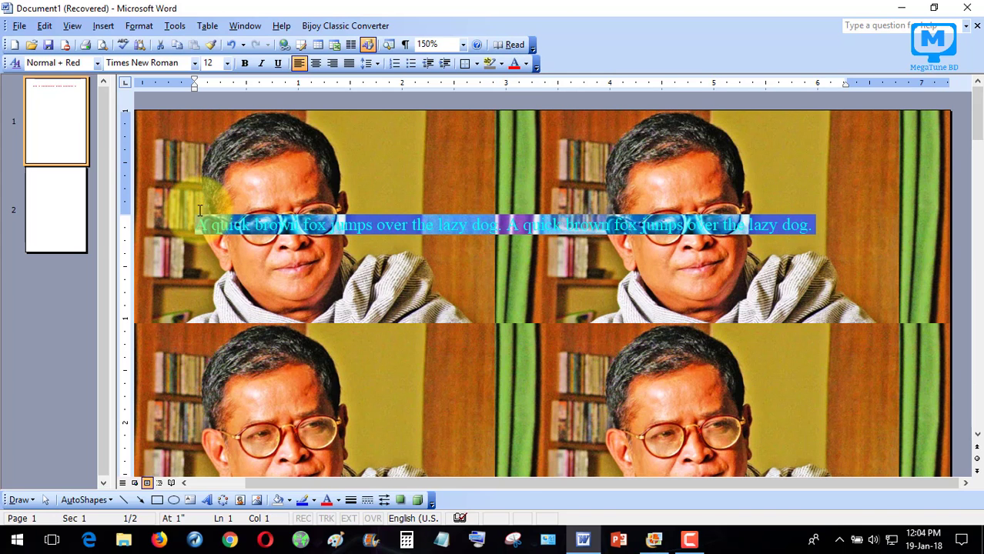
pyautogui.click(527, 68)
pyautogui.click(542, 146)
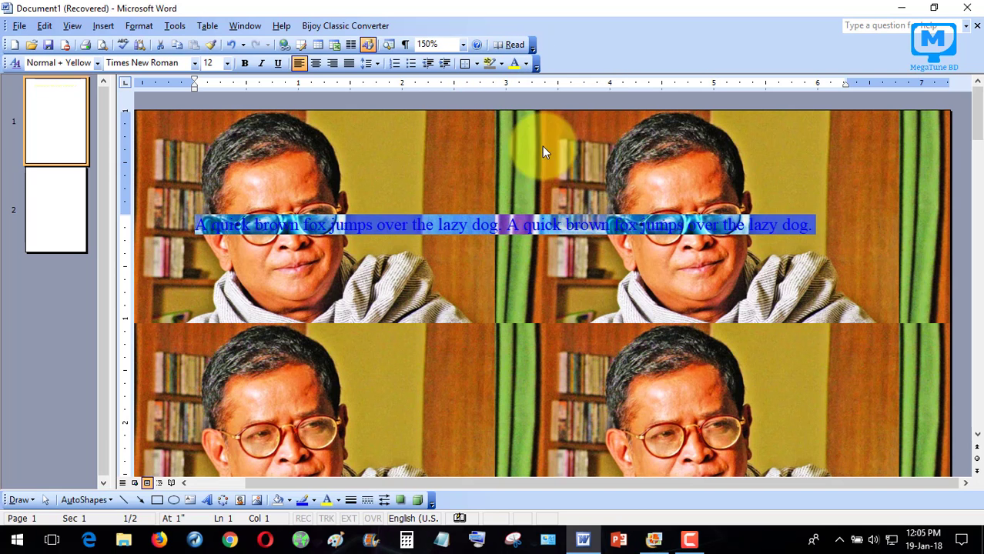
pyautogui.click(863, 224)
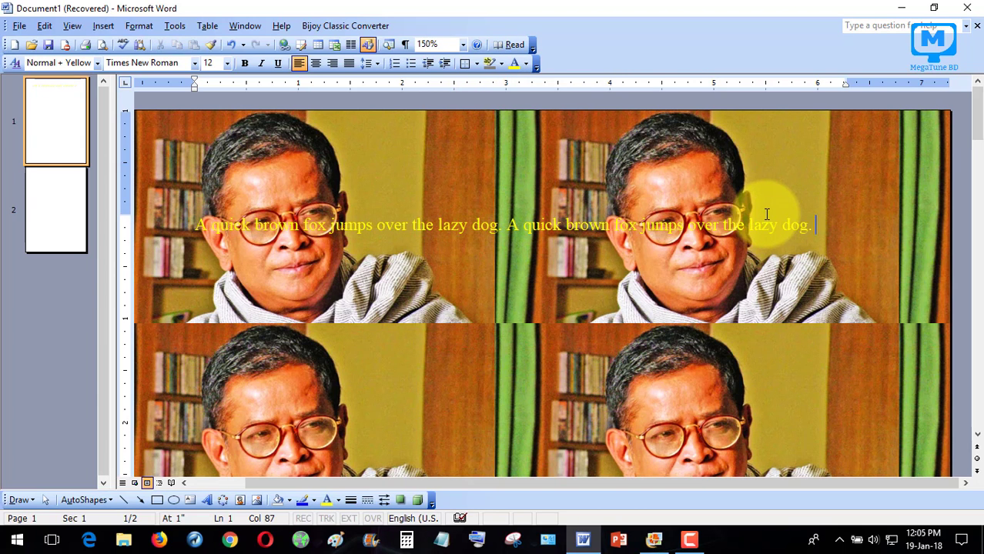
pyautogui.scroll(-8, 843, 271)
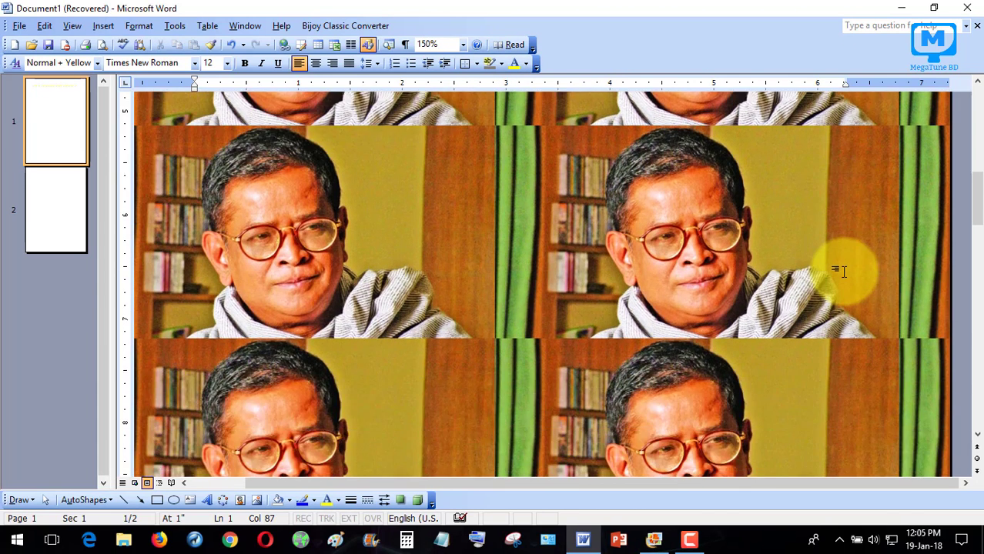
pyautogui.scroll(8, 844, 271)
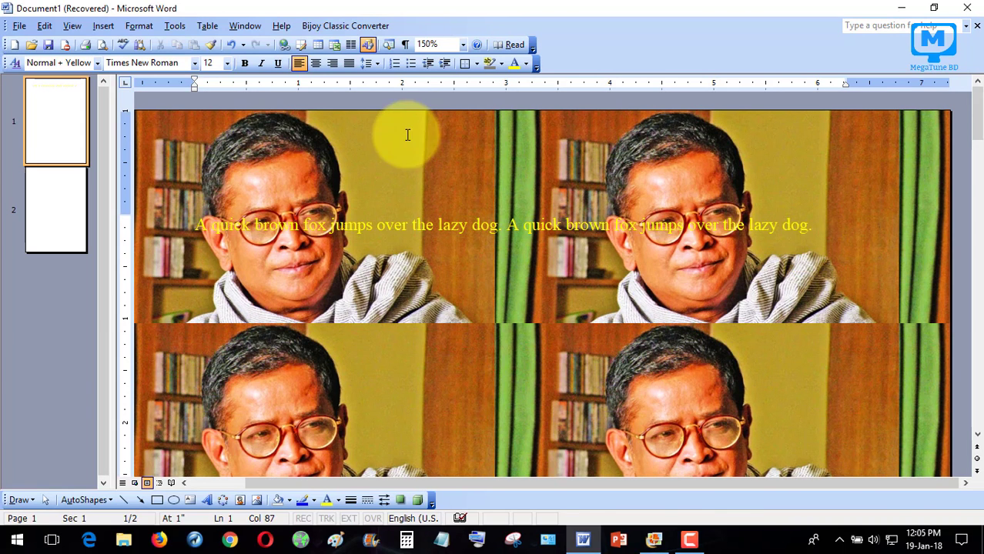
# - Remove the picture page background by setting it to No Fill
pyautogui.click(138, 27)
pyautogui.moveTo(206, 164)
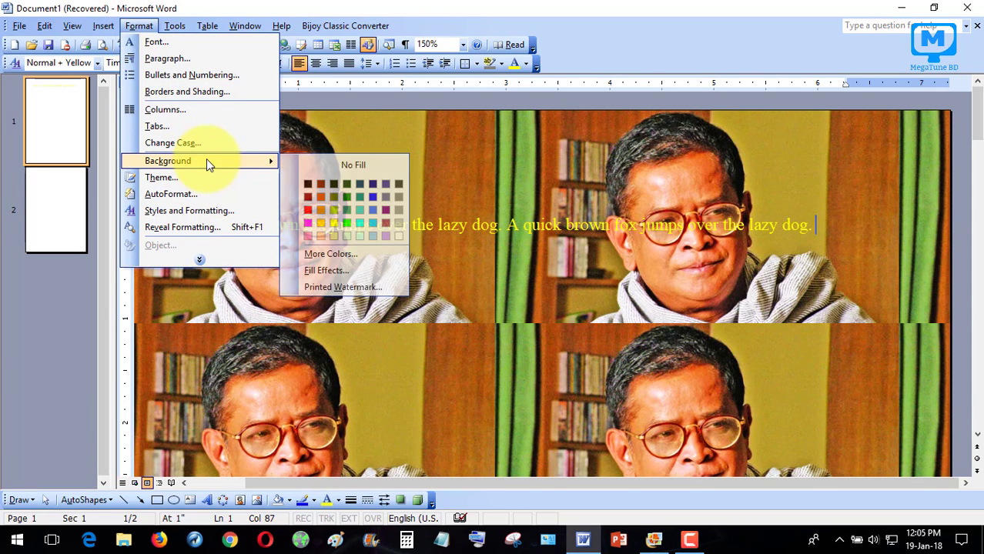
pyautogui.click(345, 163)
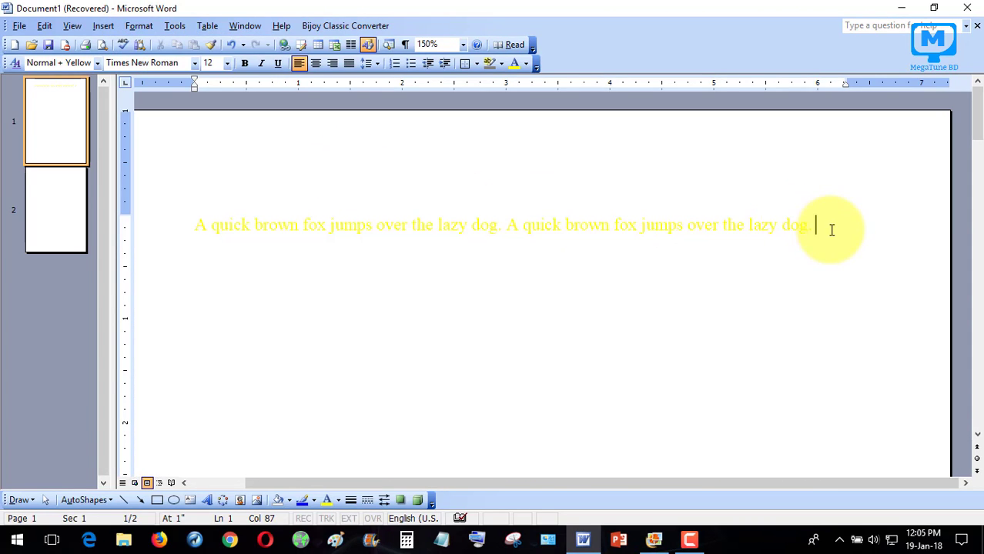
# - Set the font colour of both fox sentences back to Automatic and check the plain page
pyautogui.moveTo(830, 229); pyautogui.dragTo(191, 244)
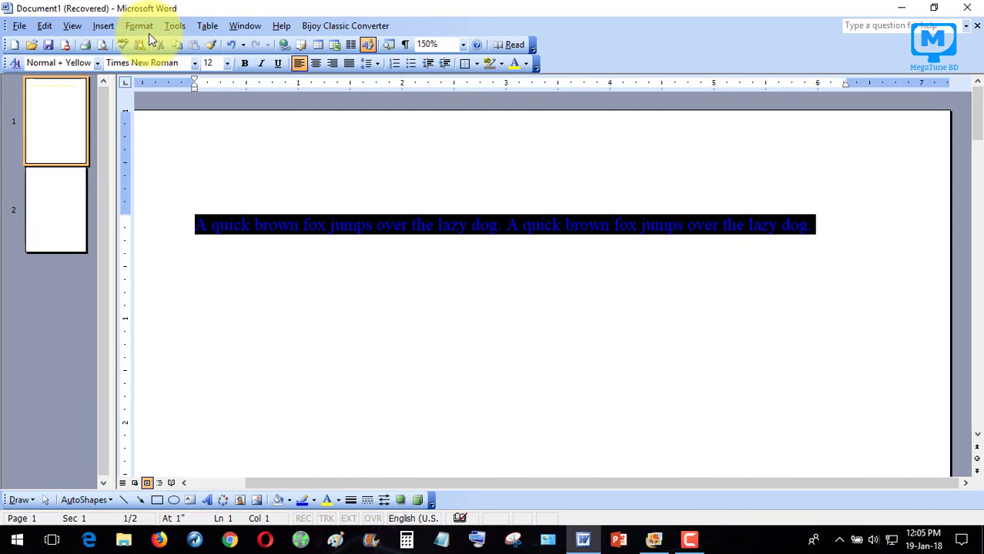
pyautogui.click(525, 65)
pyautogui.click(523, 90)
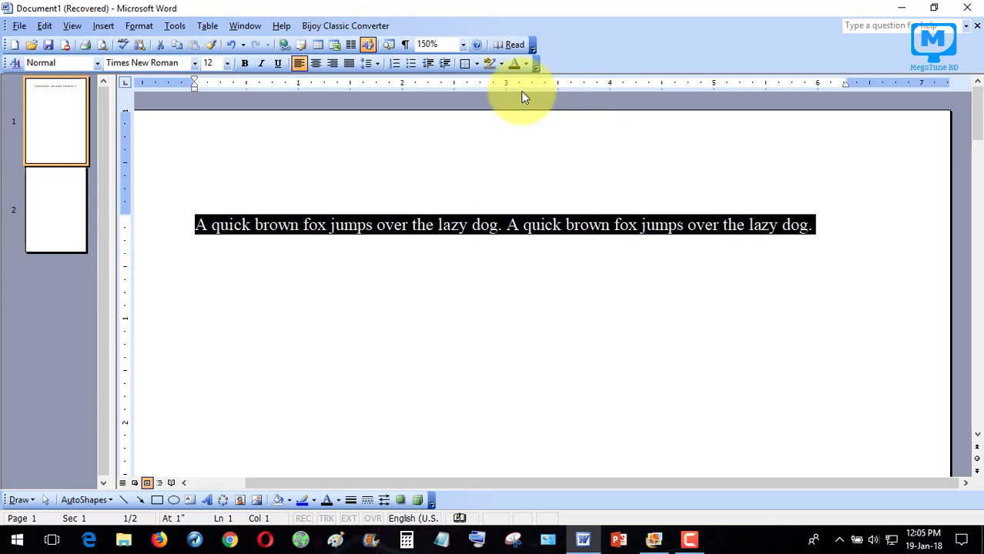
pyautogui.click(822, 230)
pyautogui.scroll(-3, 824, 235)
pyautogui.scroll(-10, 824, 235)
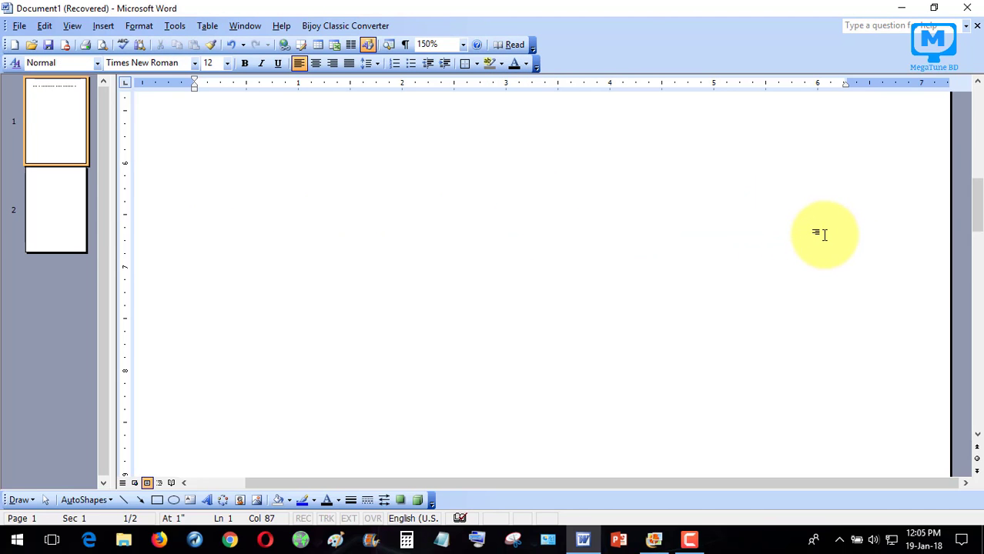
pyautogui.scroll(2, 824, 235)
pyautogui.scroll(8, 824, 234)
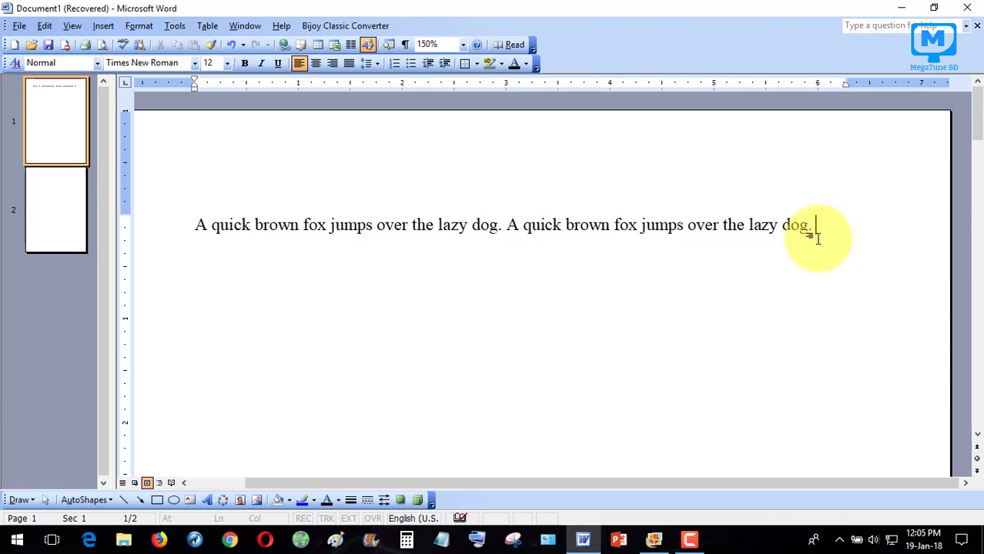
pyautogui.scroll(-5, 818, 239)
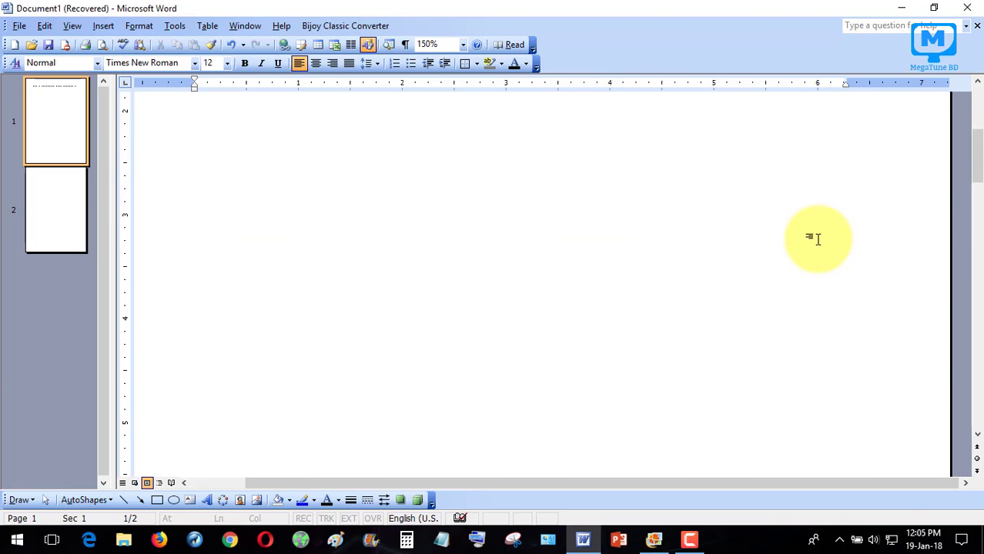
pyautogui.scroll(5, 818, 238)
pyautogui.scroll(-5, 818, 241)
pyautogui.scroll(-5, 818, 242)
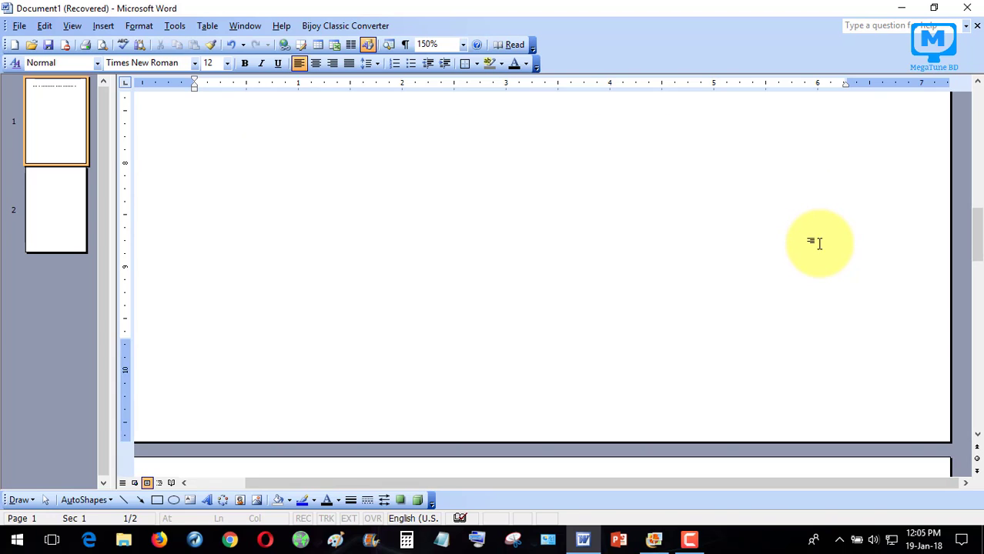
pyautogui.scroll(8, 818, 241)
pyautogui.scroll(-5, 819, 245)
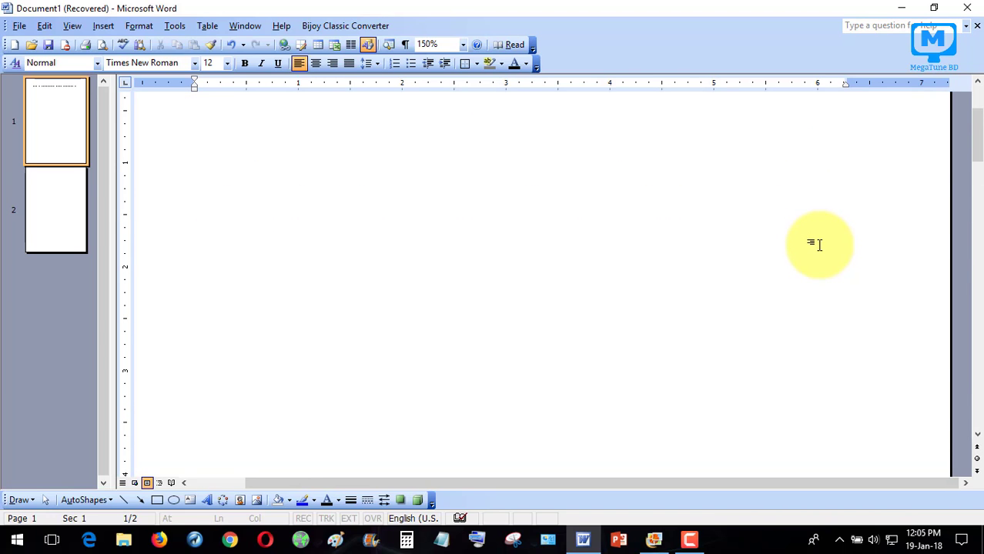
pyautogui.scroll(-3, 819, 245)
pyautogui.scroll(8, 818, 245)
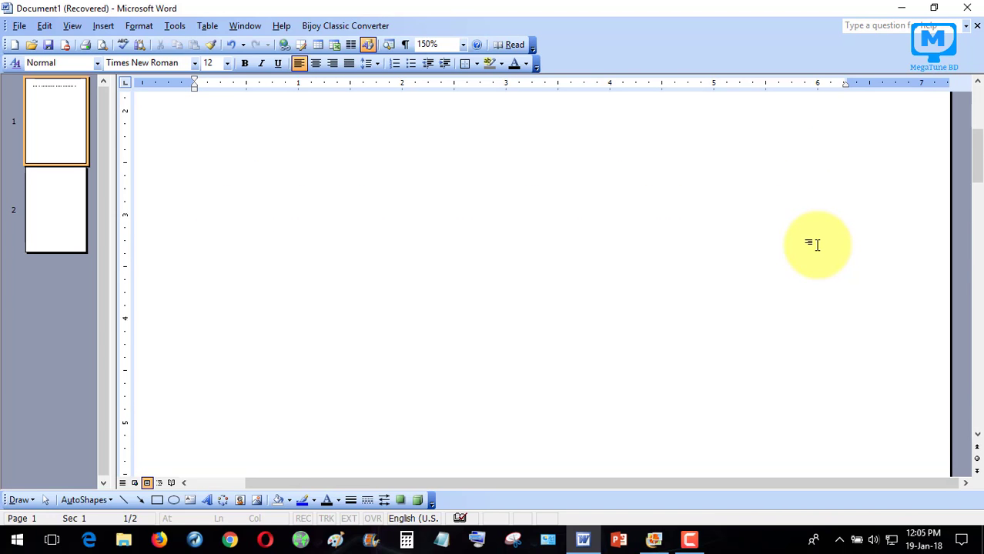
pyautogui.scroll(-5, 818, 245)
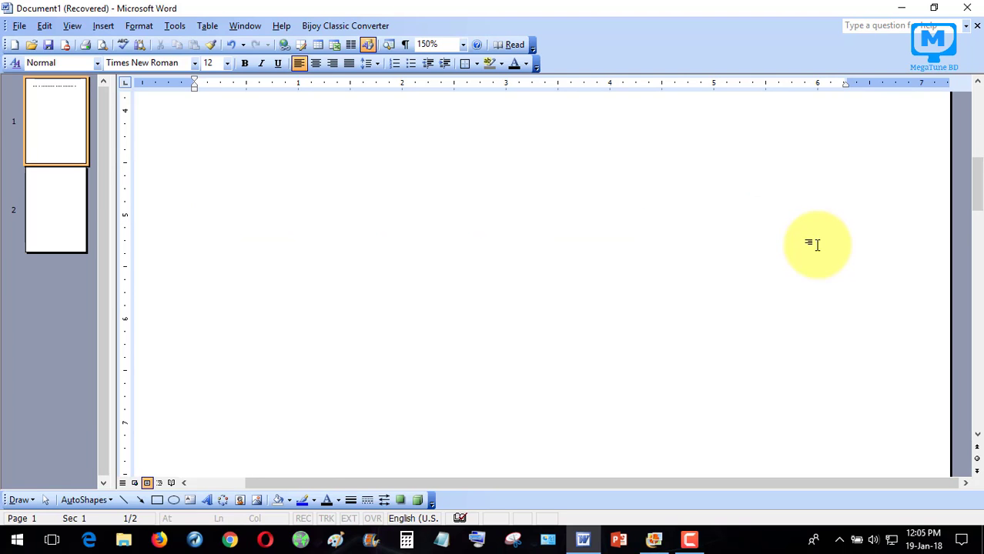
pyautogui.scroll(6, 756, 235)
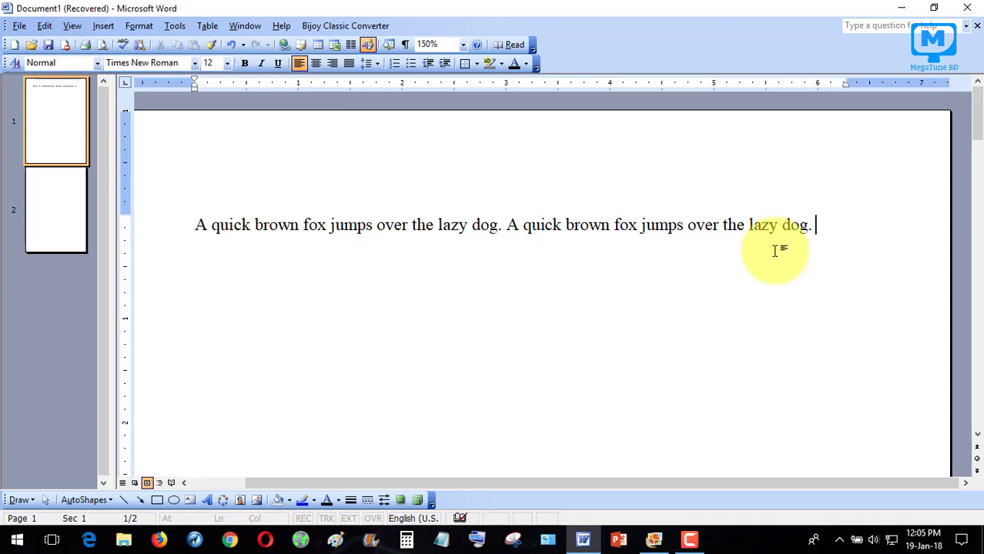
# - Set up a printed text watermark for the document with the text "MegaTune BD"
pyautogui.click(139, 26)
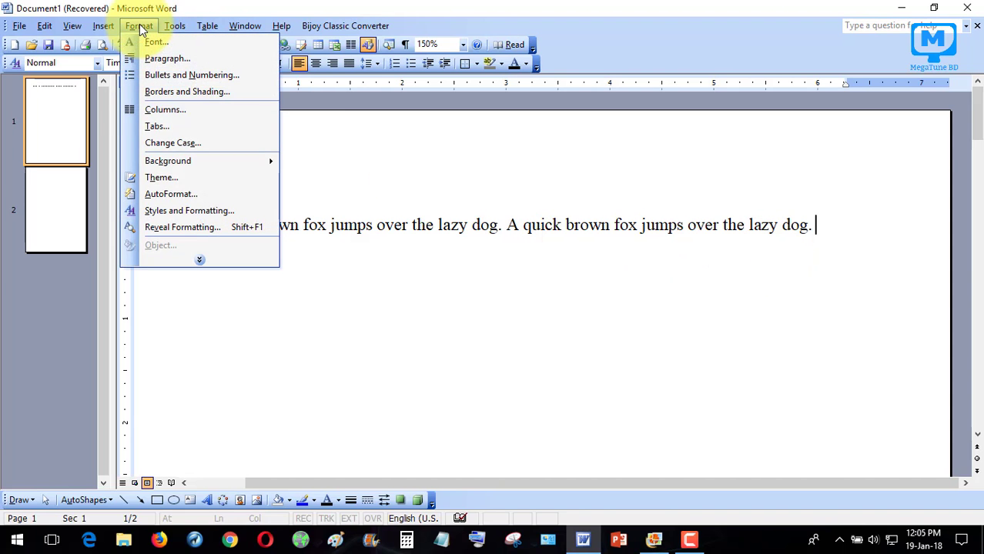
pyautogui.moveTo(229, 162)
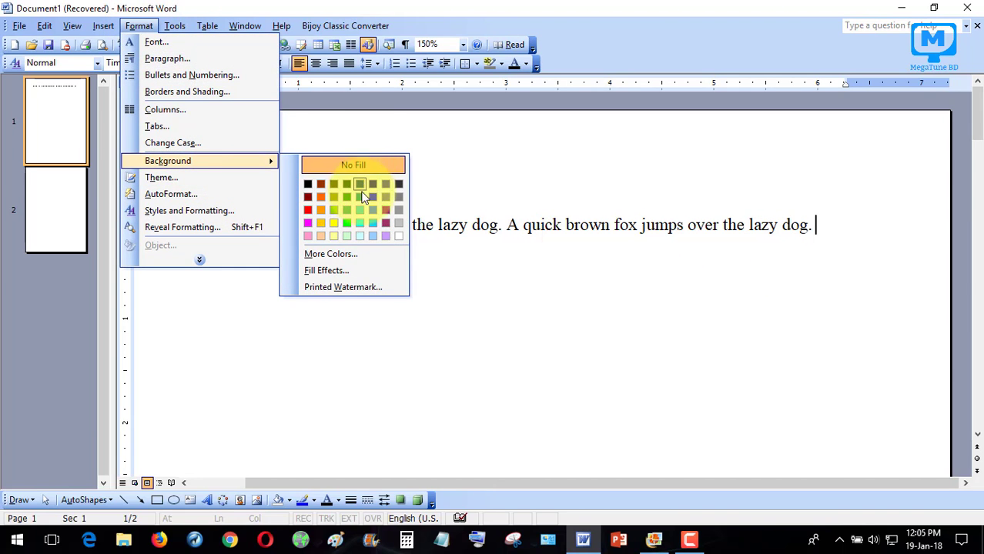
pyautogui.click(384, 288)
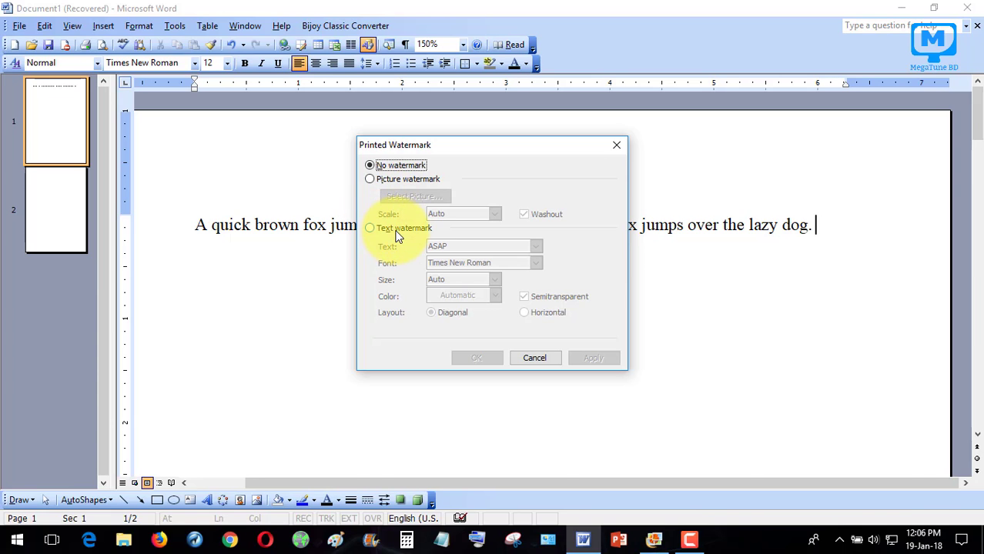
pyautogui.click(369, 229)
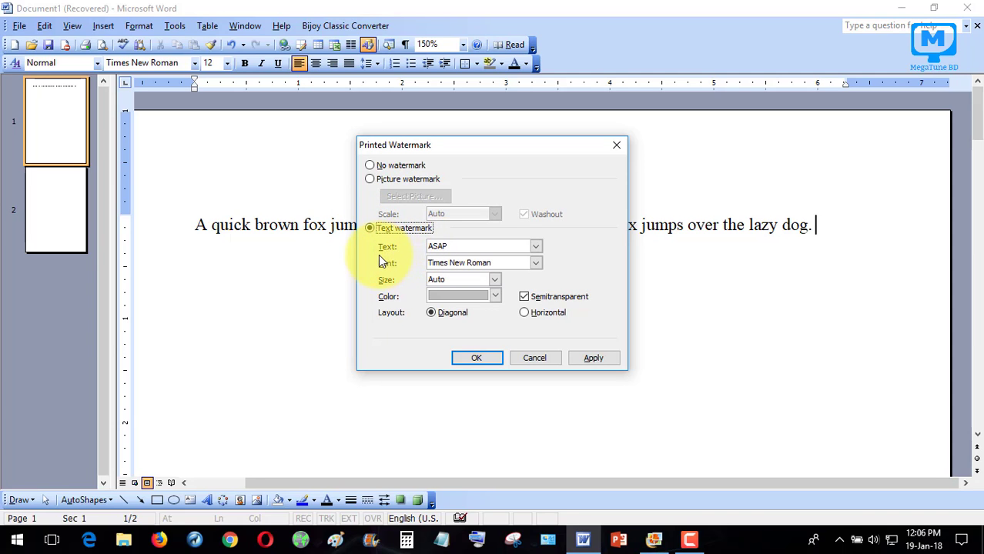
pyautogui.click(448, 248)
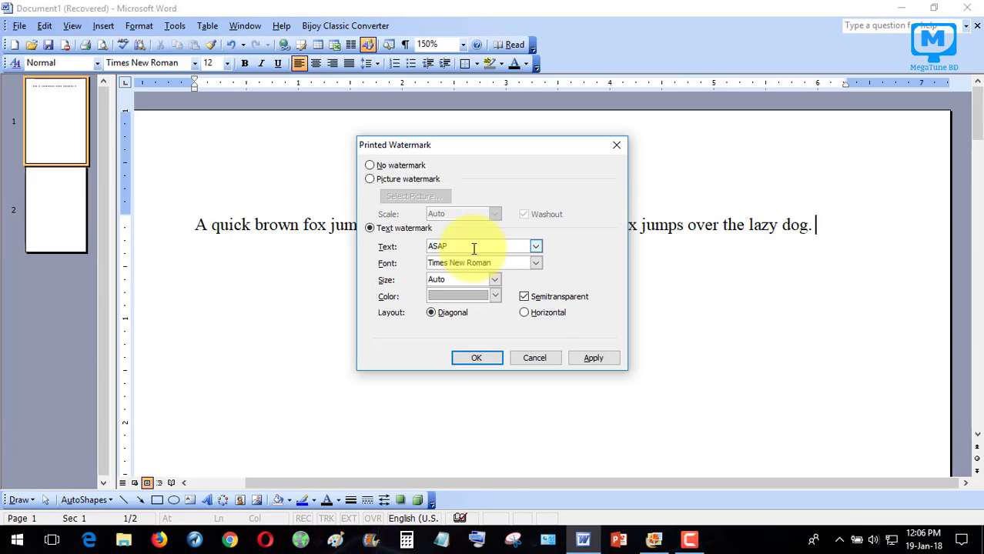
pyautogui.press('BackSpace')
pyautogui.write('MegaTune BD')
# - Review the watermark's font, size and colour choices, keeping Times New Roman, Auto size and the grey colour
pyautogui.click(537, 266)
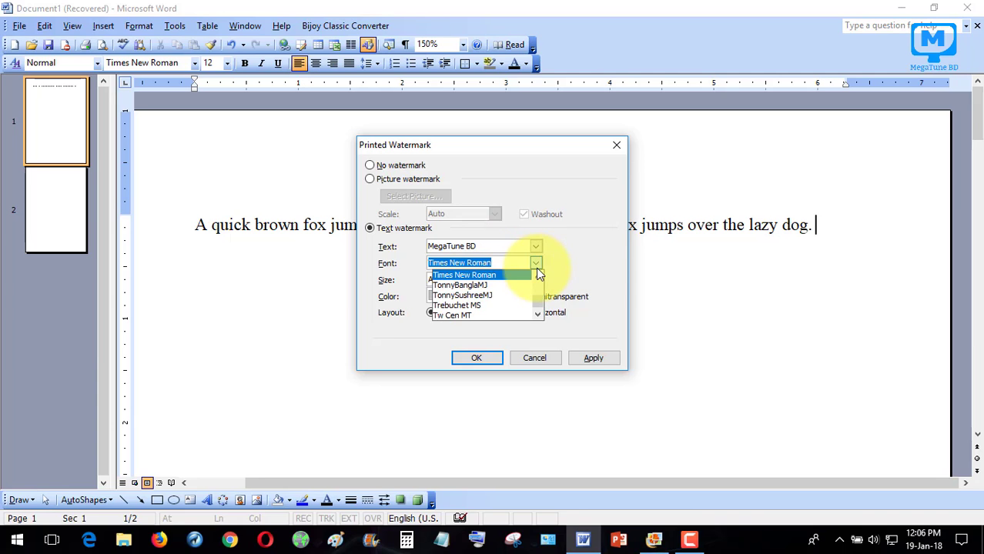
pyautogui.click(522, 277)
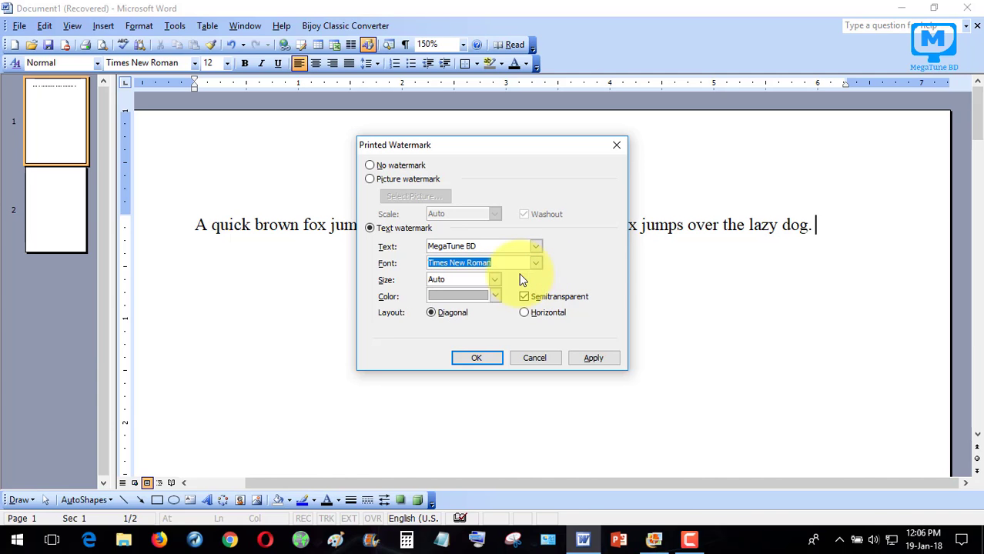
pyautogui.click(495, 281)
pyautogui.click(495, 279)
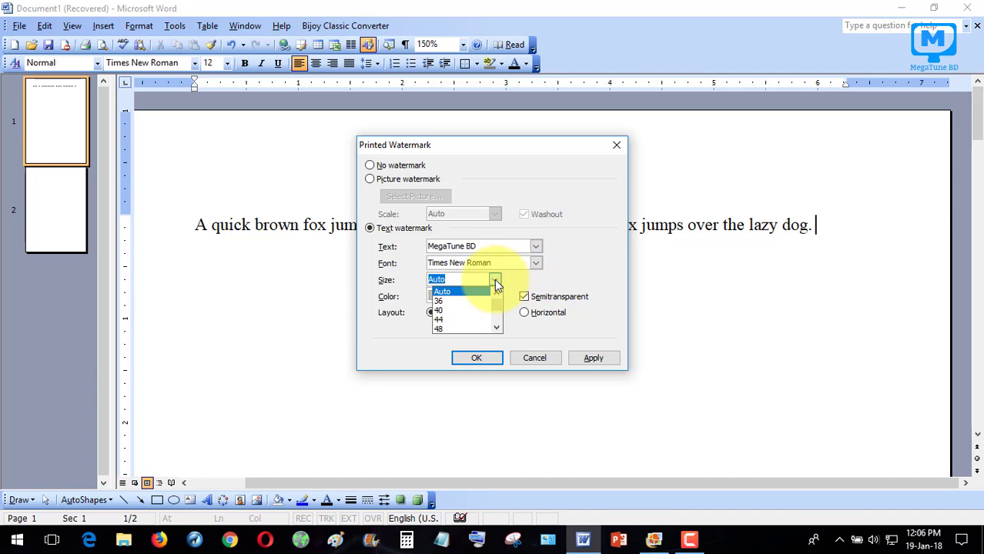
pyautogui.click(495, 279)
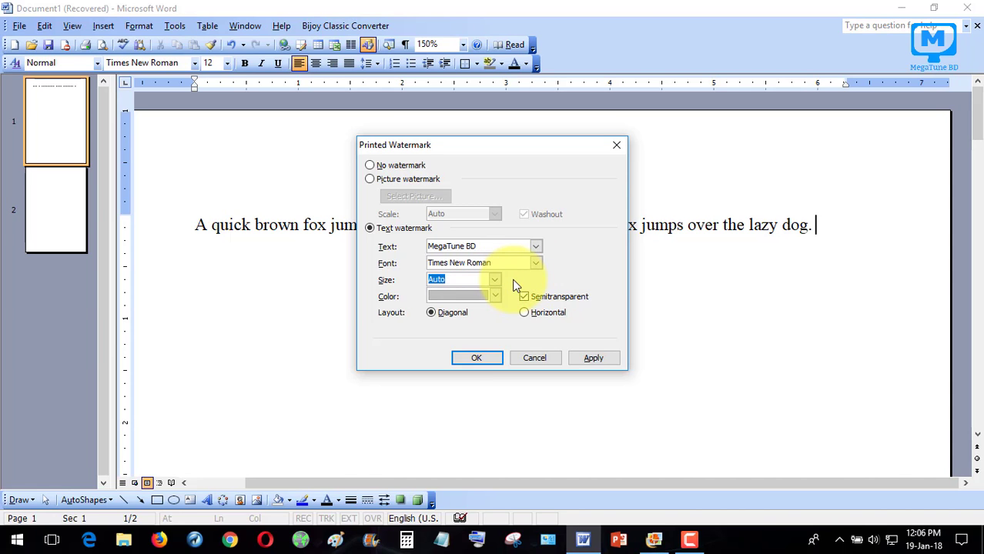
pyautogui.click(495, 294)
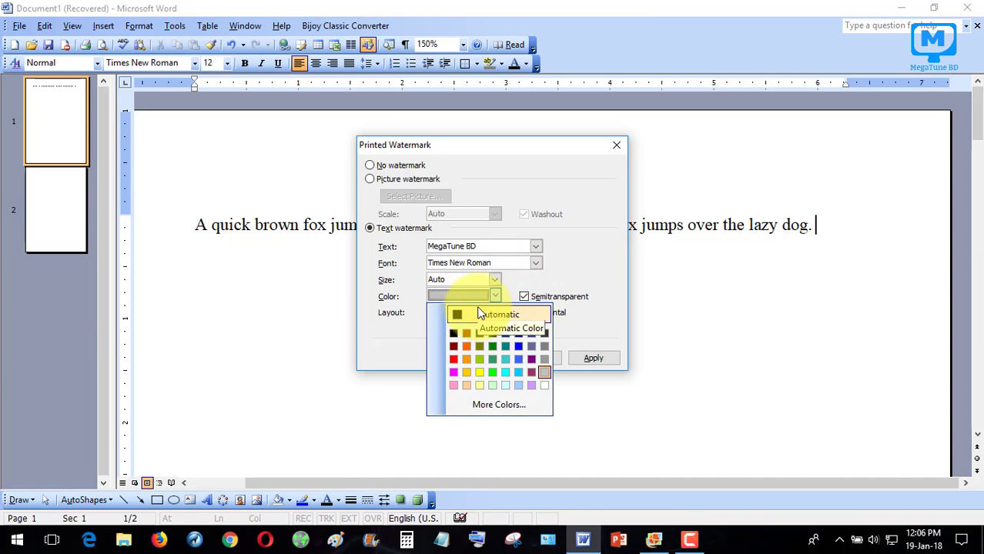
pyautogui.click(513, 291)
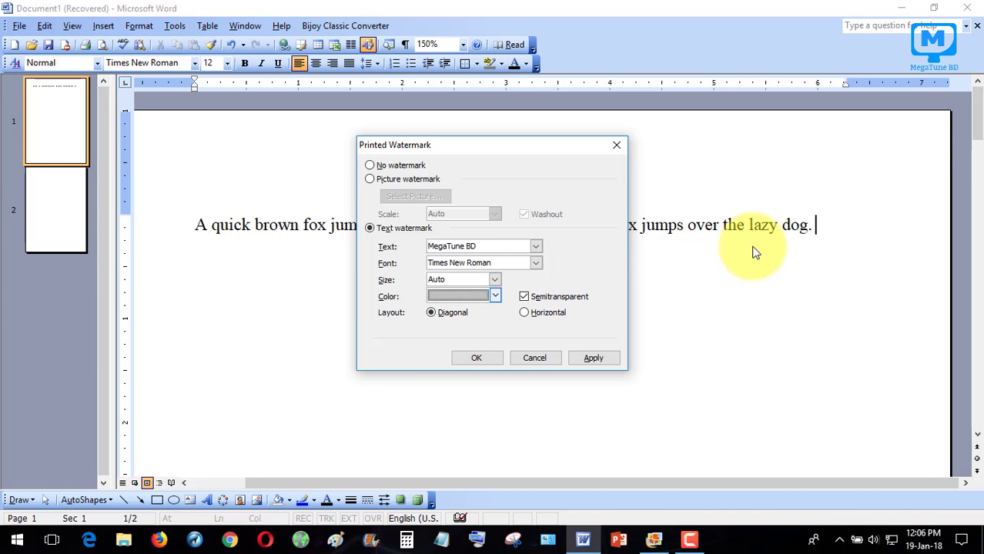
pyautogui.click(495, 296)
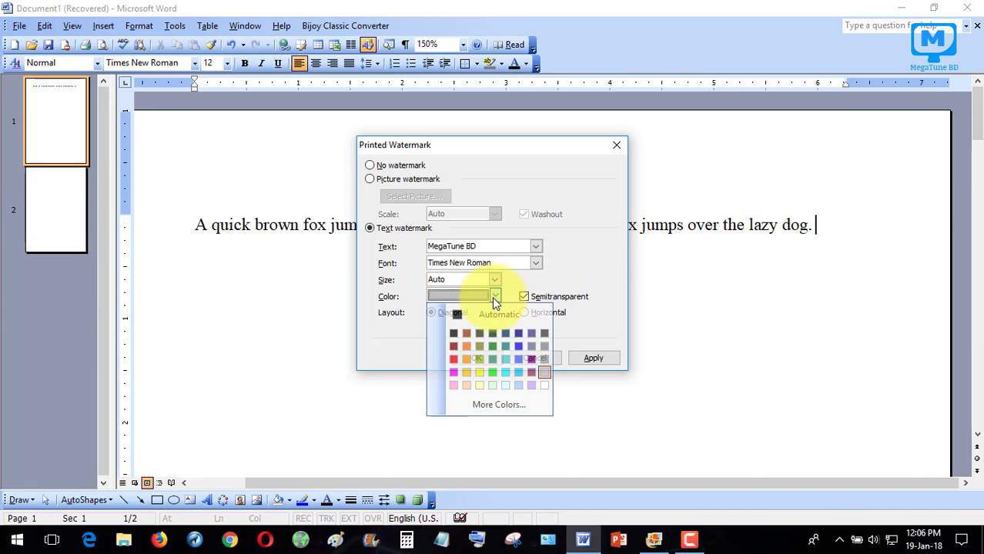
pyautogui.click(495, 297)
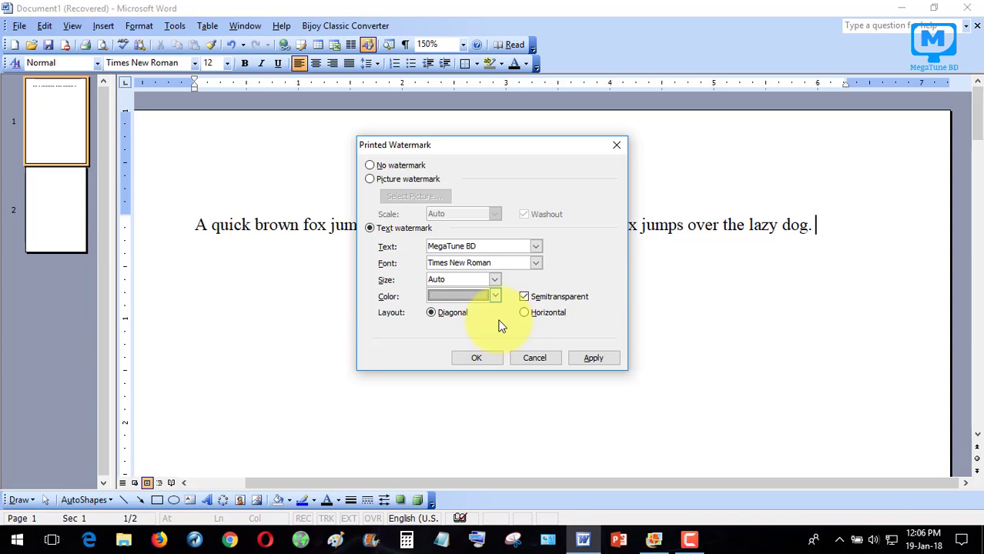
# - Apply the semitransparent diagonal text watermark and close the watermark settings
pyautogui.click(592, 358)
pyautogui.click(540, 360)
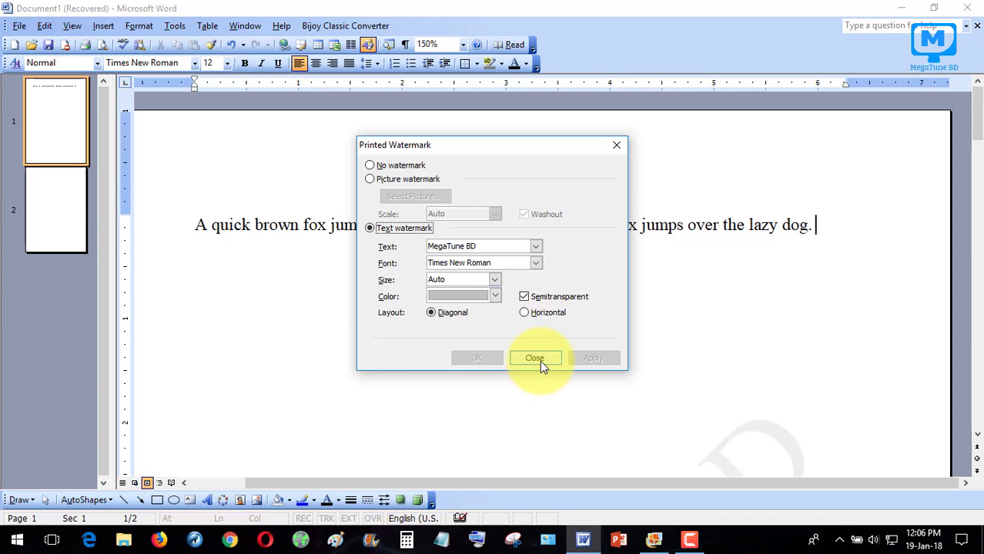
pyautogui.scroll(-3, 584, 346)
pyautogui.scroll(-5, 584, 347)
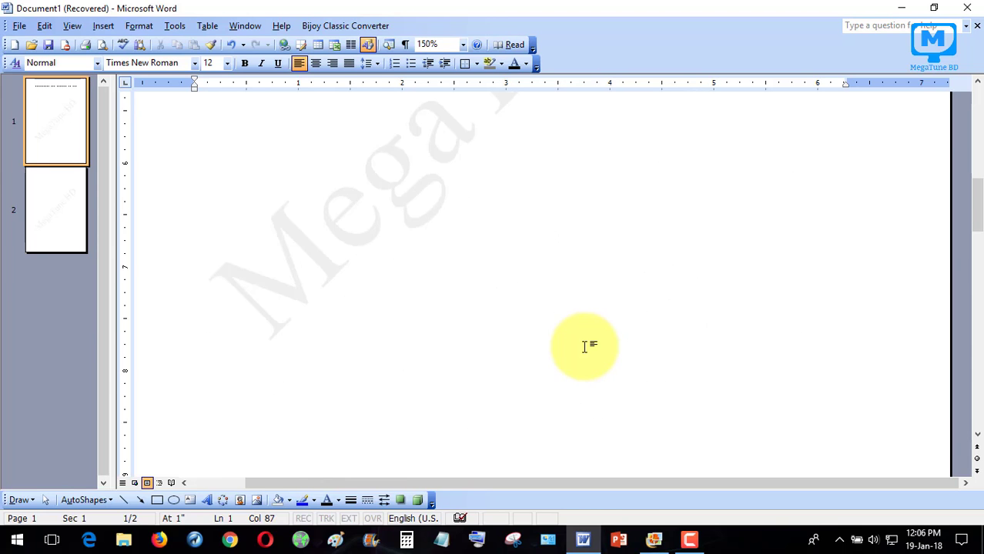
# - Set the document zoom to 100% and check the watermark on both pages
pyautogui.click(463, 44)
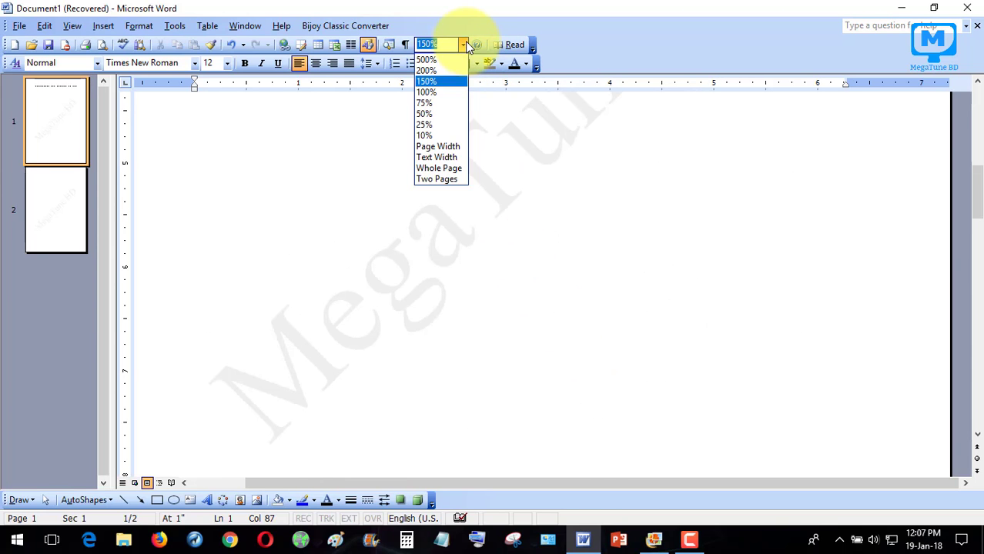
pyautogui.click(439, 94)
pyautogui.scroll(-4, 683, 288)
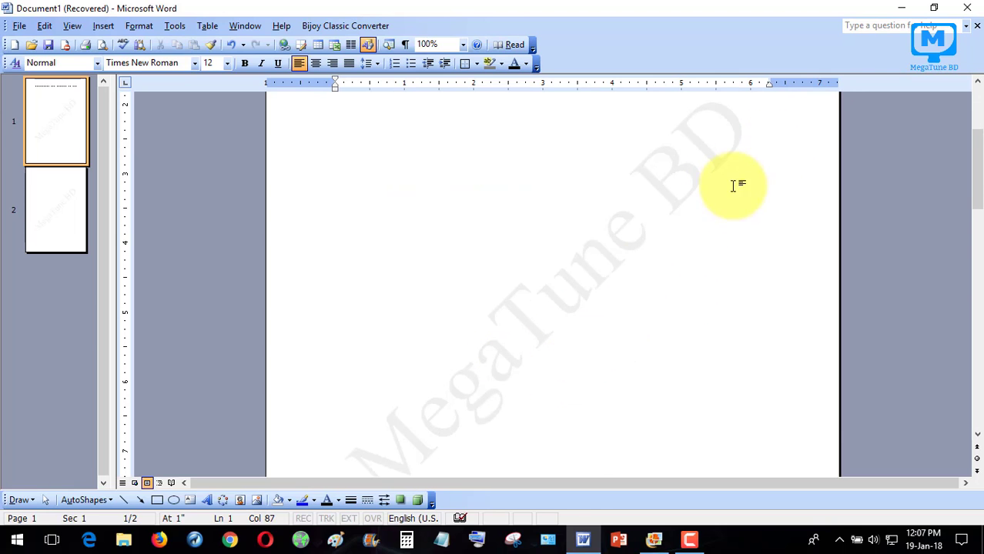
pyautogui.scroll(-10, 608, 348)
pyautogui.scroll(-15, 608, 351)
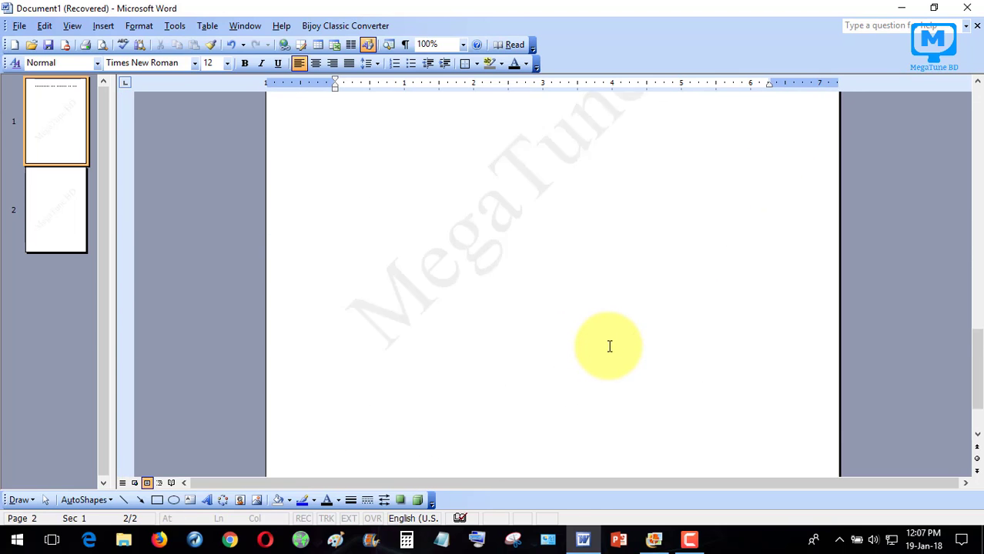
# - Examine how the diagonal "MegaTune BD" watermark appears on both pages of the document
pyautogui.scroll(20, 609, 346)
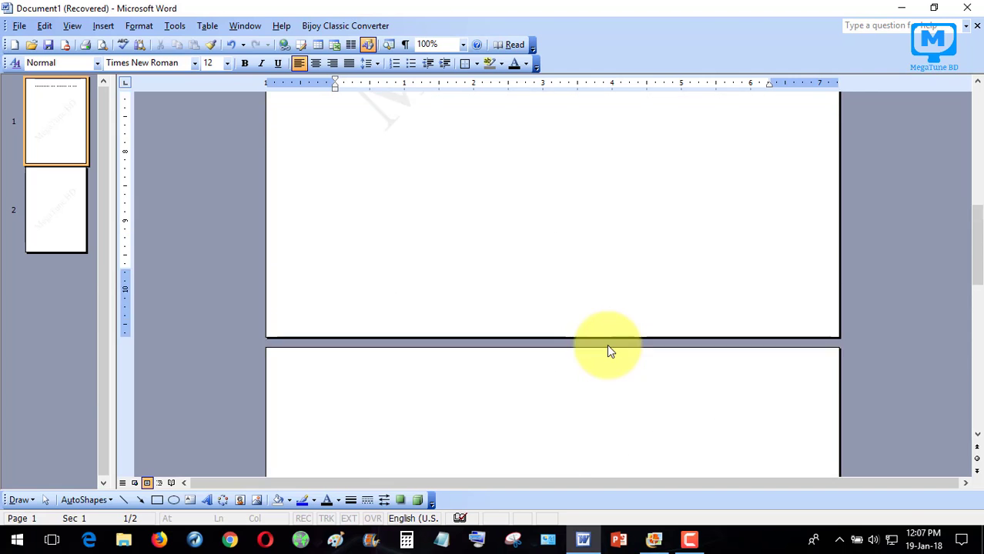
pyautogui.scroll(-8, 608, 343)
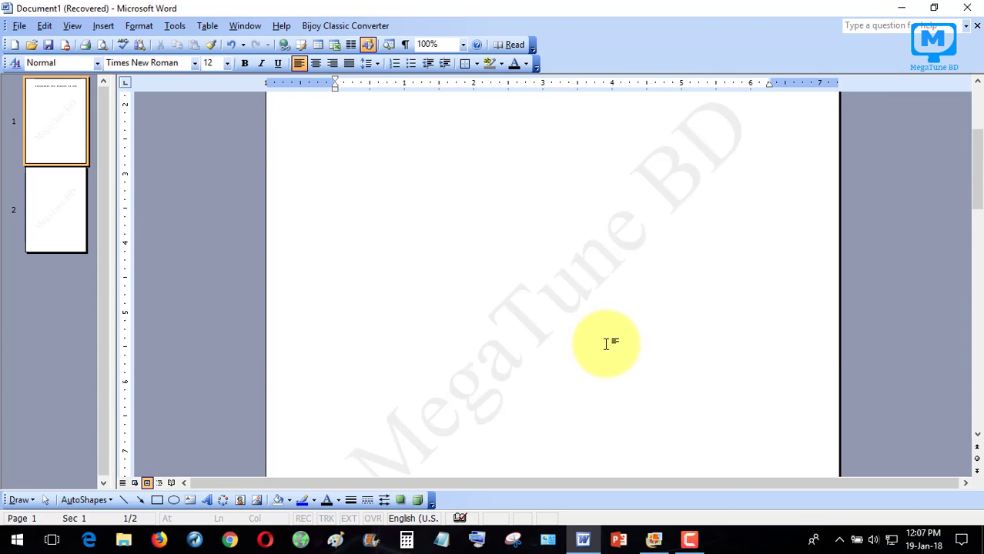
pyautogui.scroll(2, 606, 342)
pyautogui.scroll(-8, 606, 342)
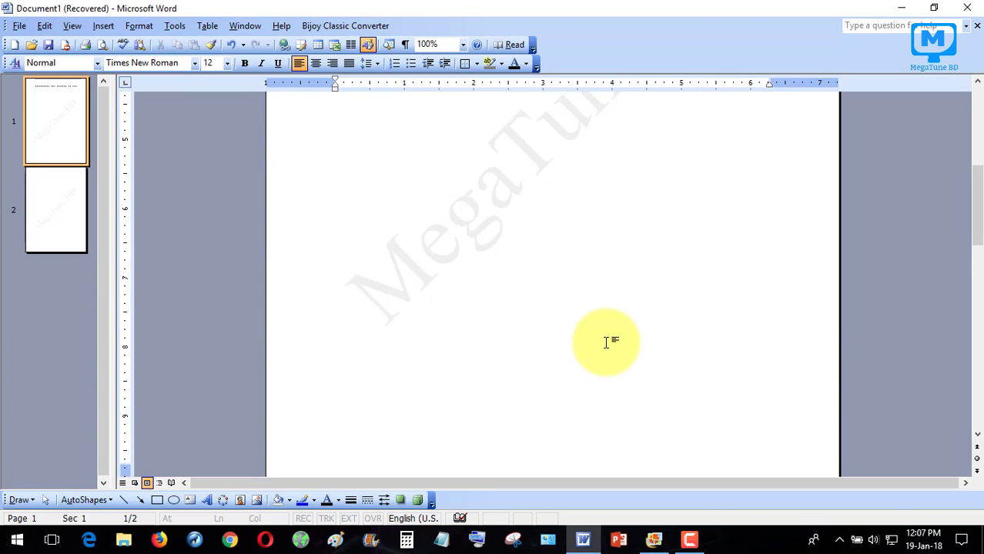
pyautogui.scroll(6, 606, 341)
pyautogui.scroll(8, 606, 342)
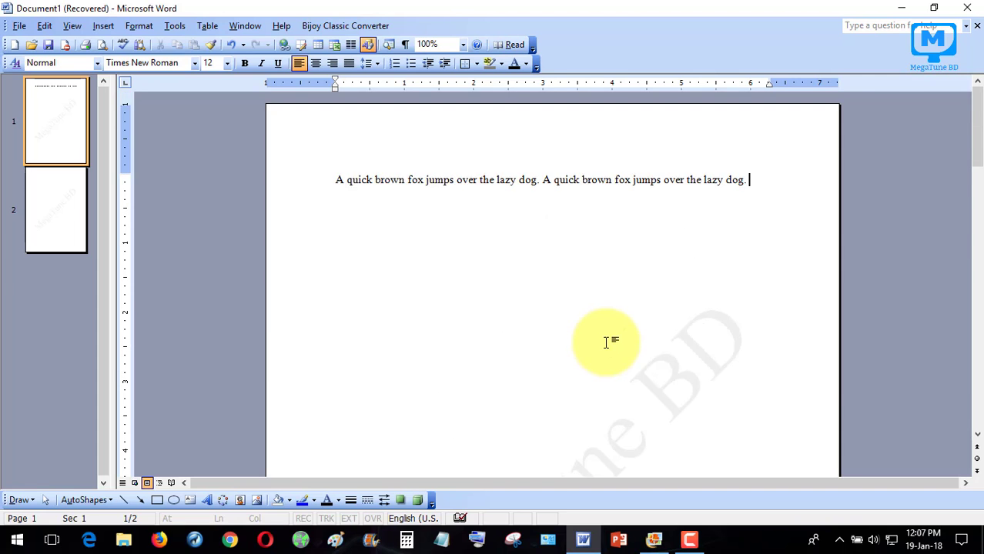
pyautogui.scroll(-10, 606, 342)
pyautogui.scroll(-5, 606, 342)
pyautogui.scroll(12, 606, 342)
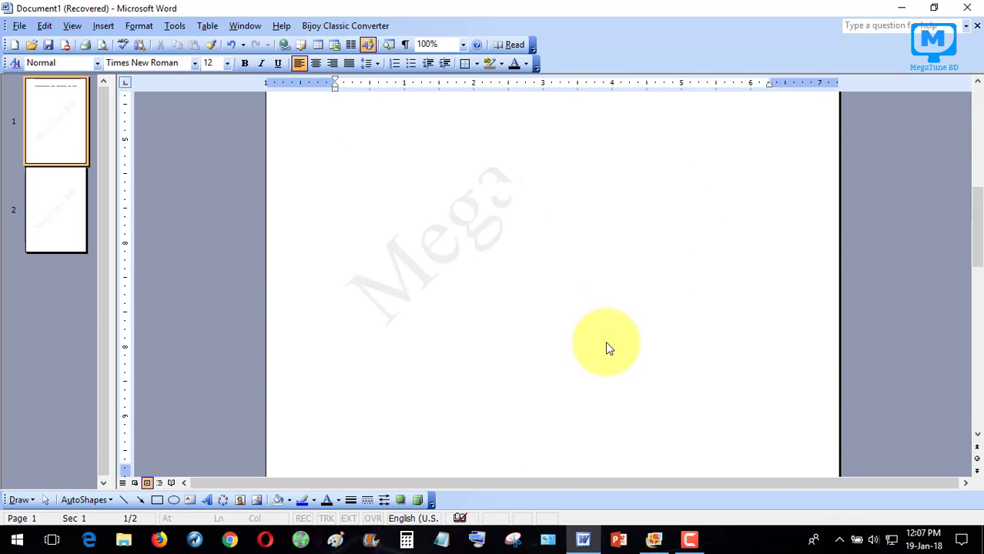
pyautogui.scroll(3, 607, 342)
pyautogui.scroll(-5, 606, 342)
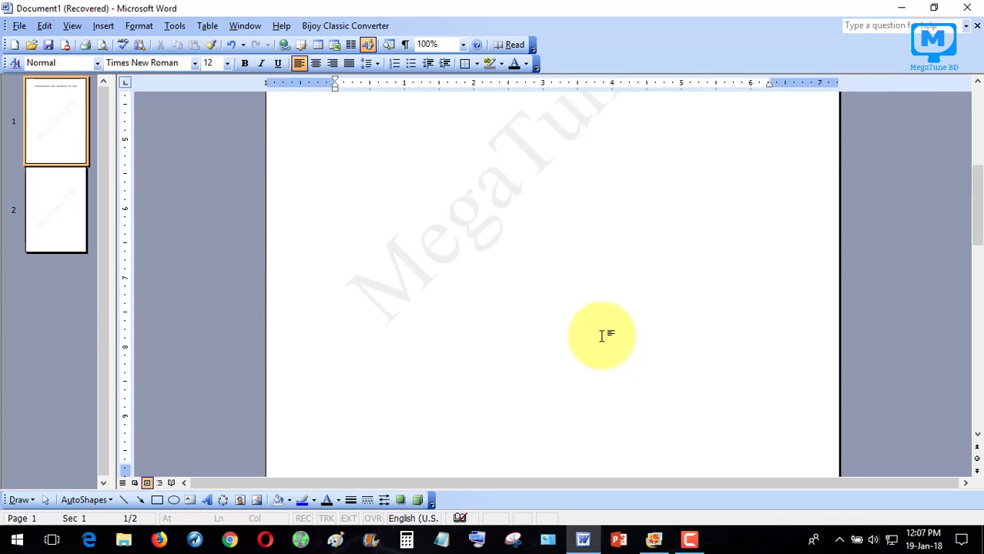
pyautogui.scroll(-5, 606, 324)
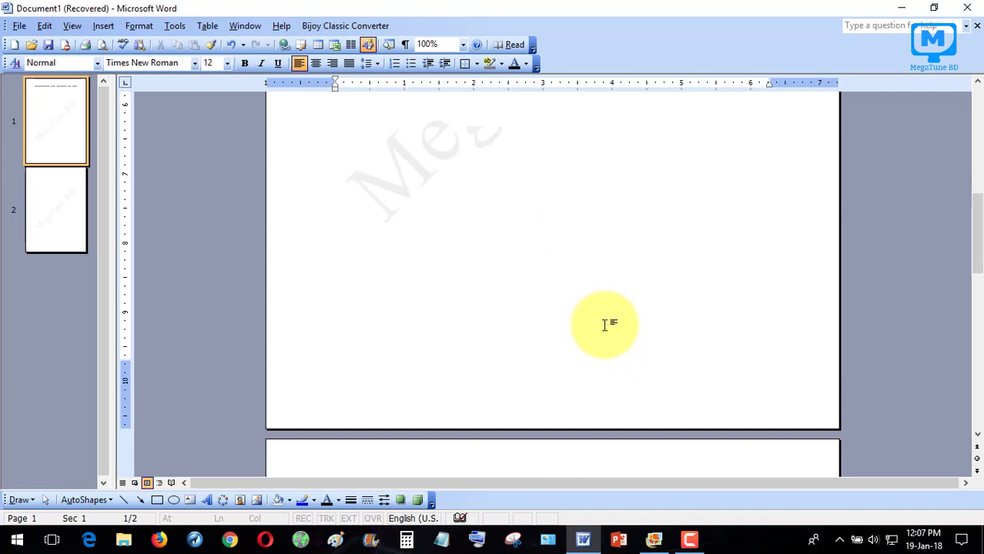
pyautogui.scroll(7, 605, 325)
pyautogui.scroll(-5, 605, 324)
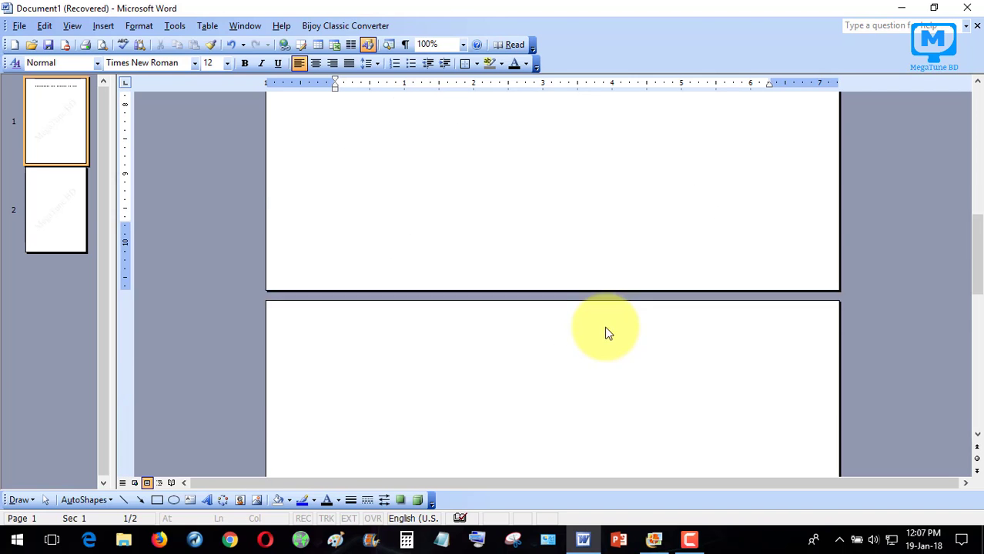
pyautogui.scroll(3, 606, 328)
pyautogui.scroll(6, 606, 327)
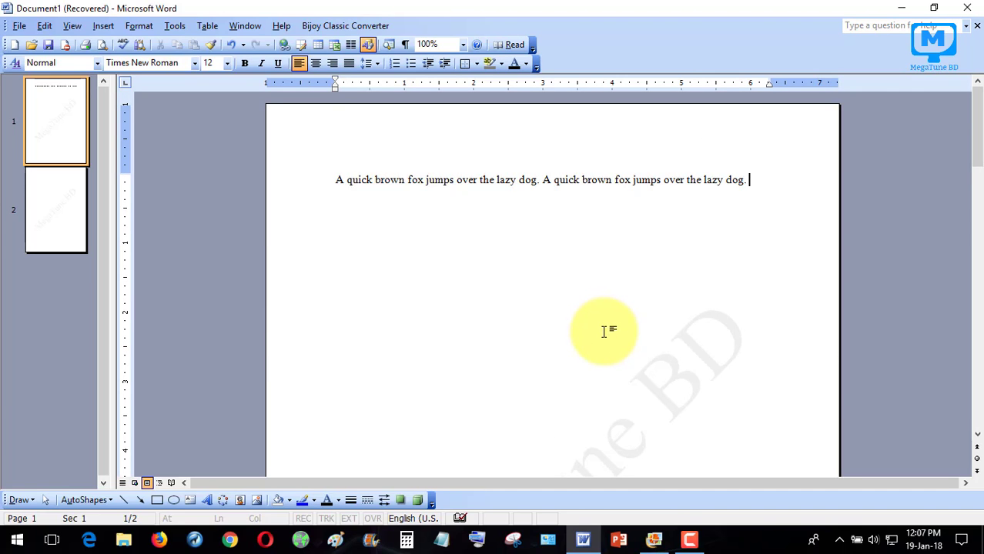
pyautogui.click(139, 25)
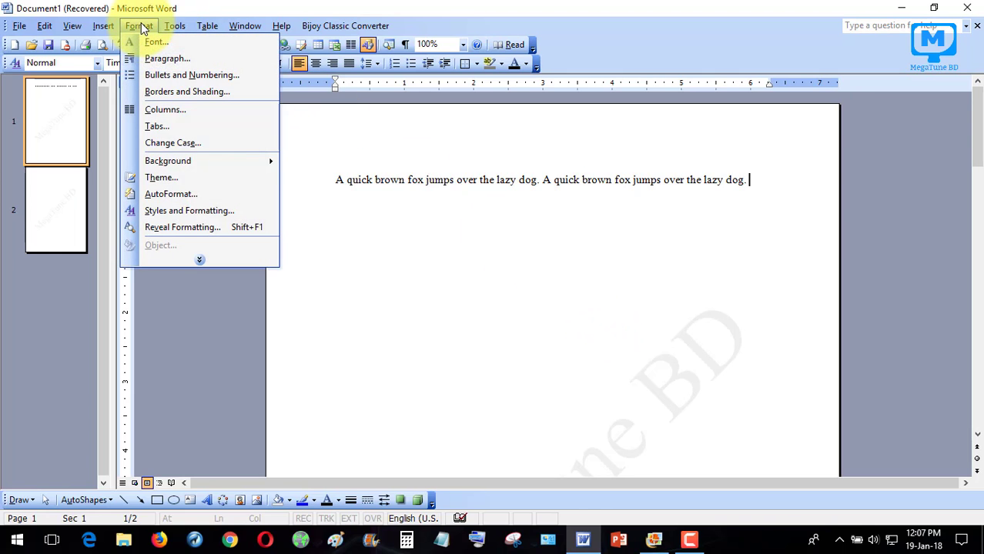
pyautogui.moveTo(228, 171)
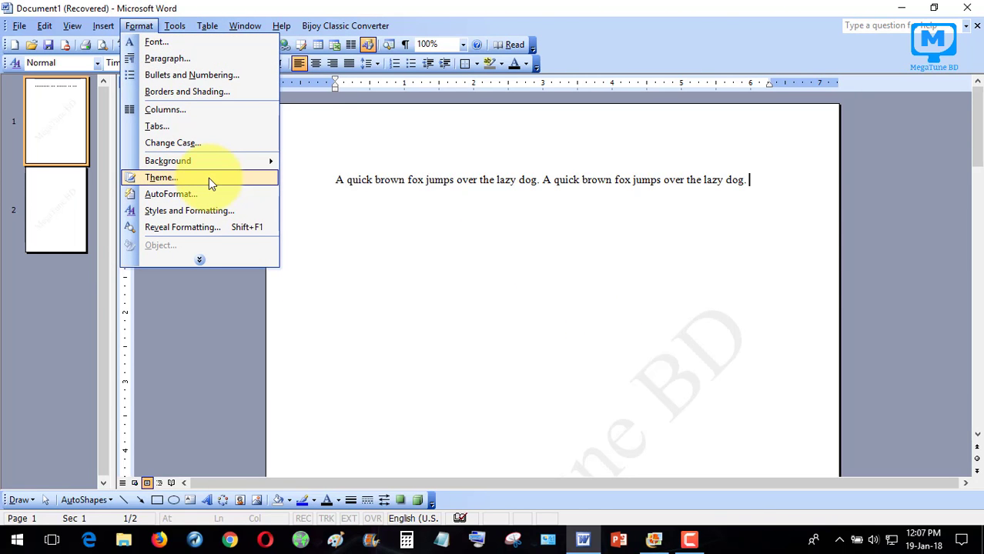
pyautogui.click(202, 260)
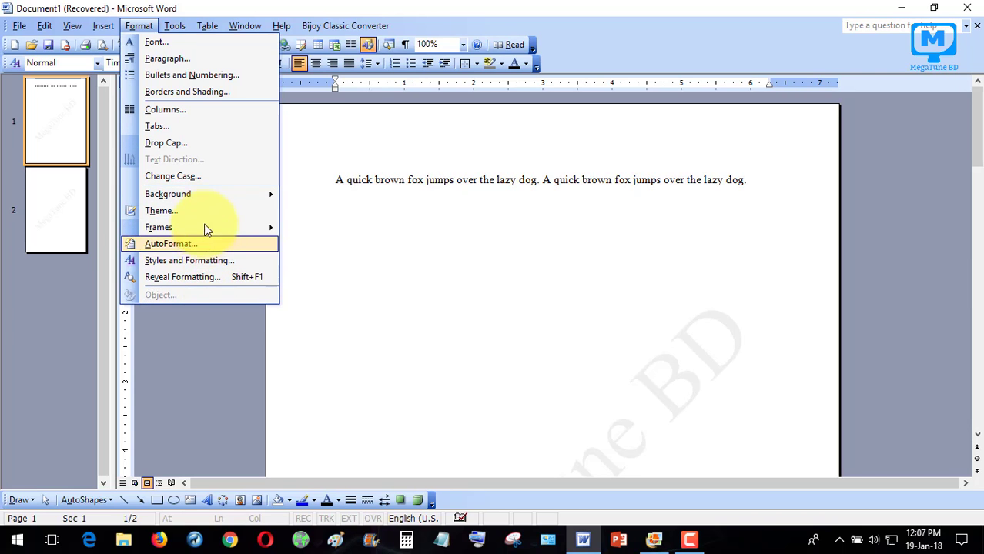
pyautogui.click(205, 212)
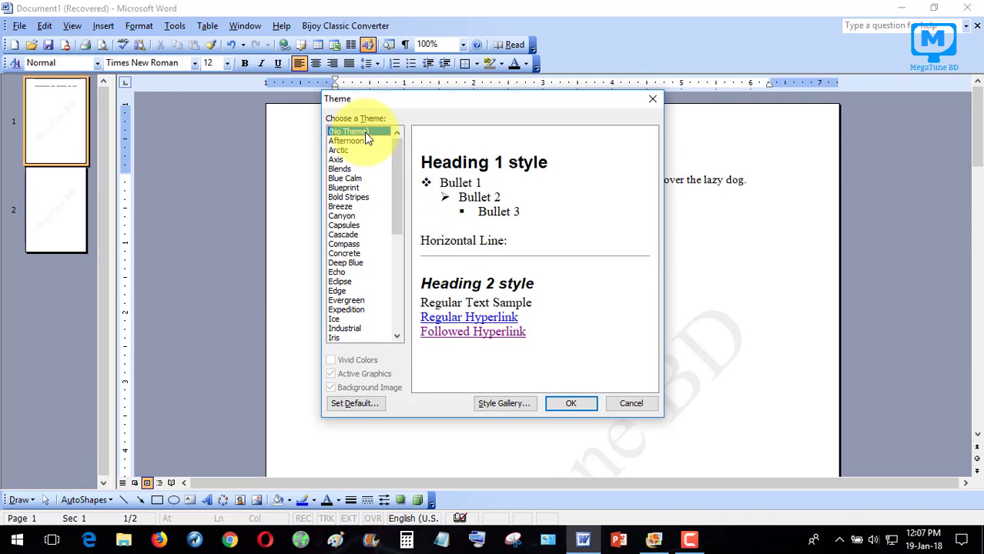
pyautogui.click(629, 402)
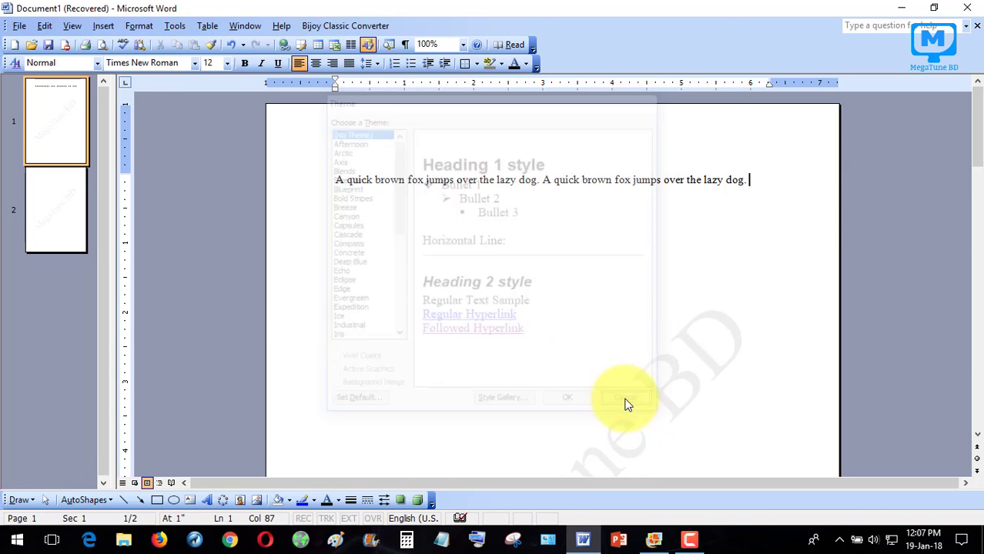
# - Recheck the watermark on the first and second pages before returning to the sample text
pyautogui.scroll(-5, 636, 339)
pyautogui.scroll(5, 637, 339)
pyautogui.scroll(-10, 638, 340)
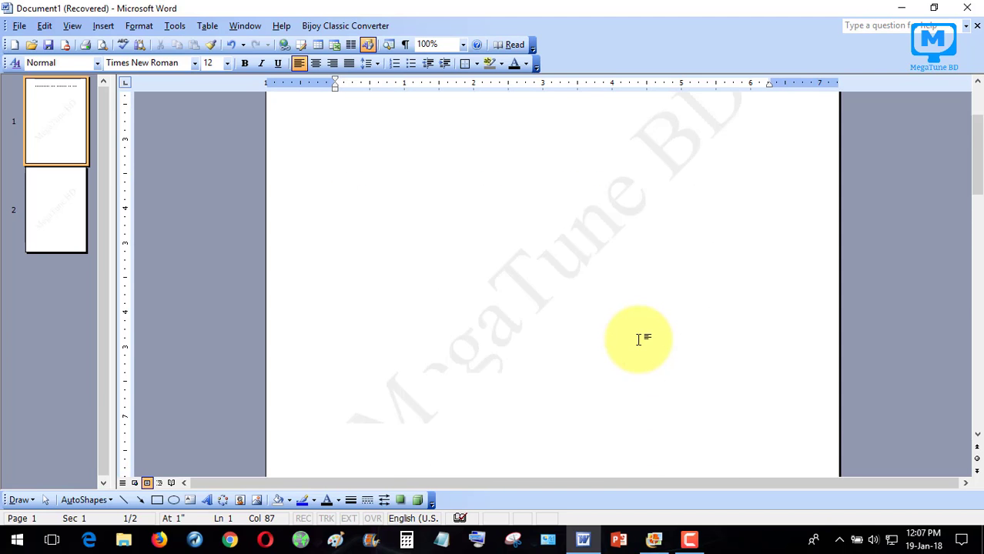
pyautogui.scroll(-8, 638, 341)
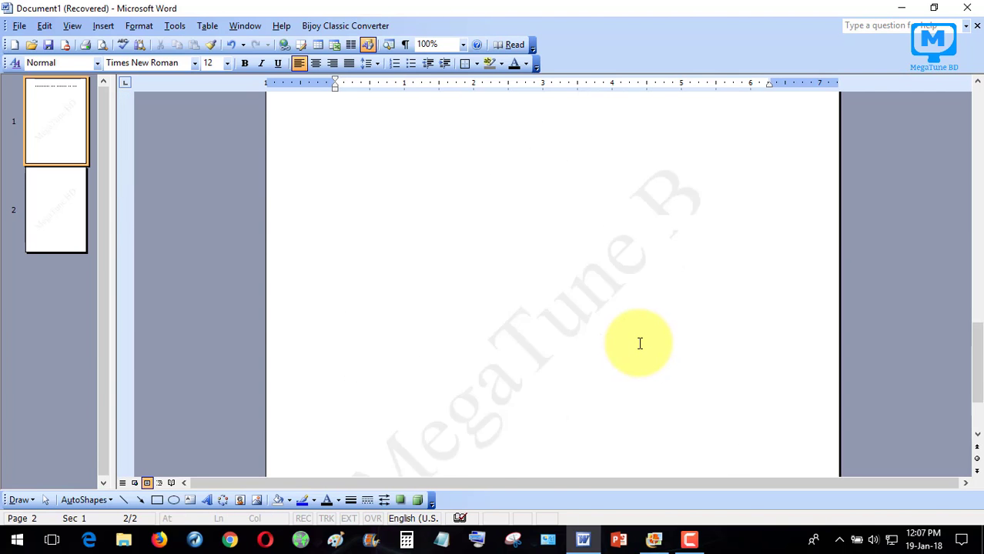
pyautogui.scroll(6, 640, 344)
pyautogui.scroll(10, 640, 343)
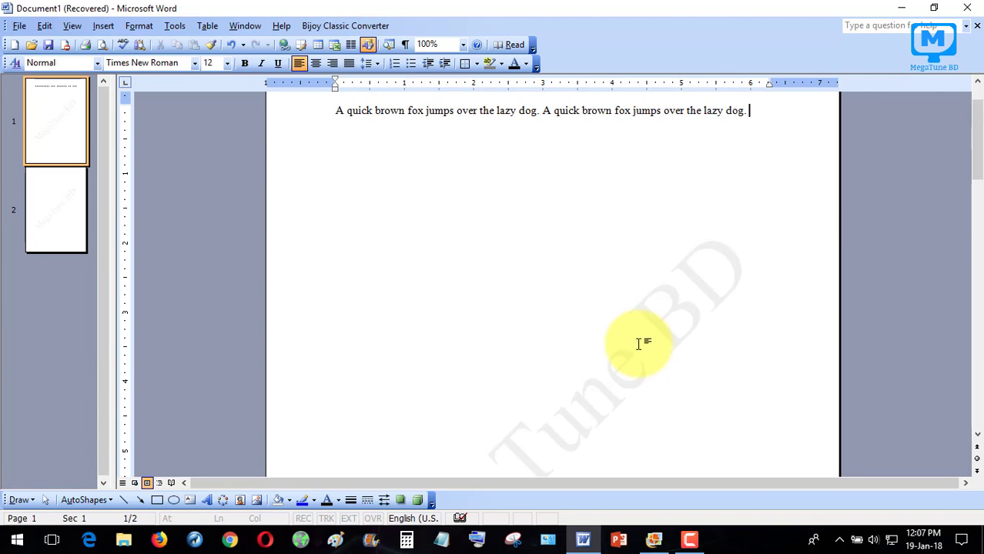
pyautogui.scroll(2, 638, 344)
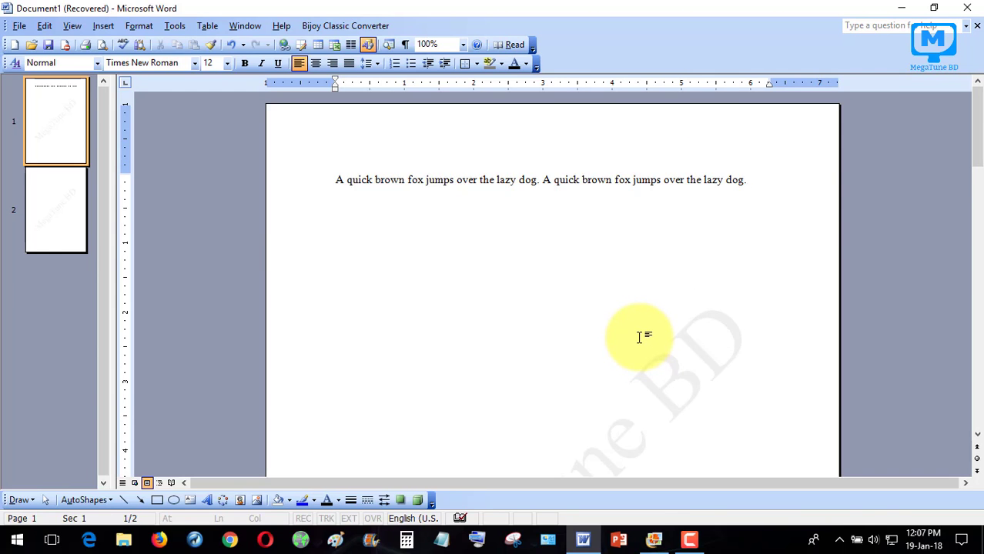
pyautogui.scroll(-4, 638, 337)
pyautogui.scroll(4, 639, 337)
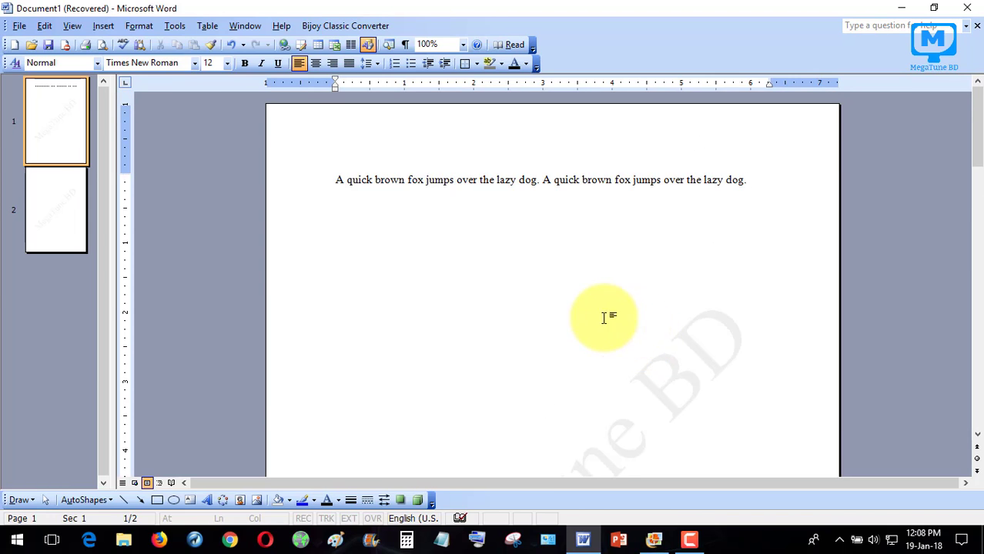
# - Open the document theme choices and preview Afternoon, Arctic, Axis, Blends, Blueprint, Bold Stripes, Breeze and Capsules
pyautogui.click(138, 25)
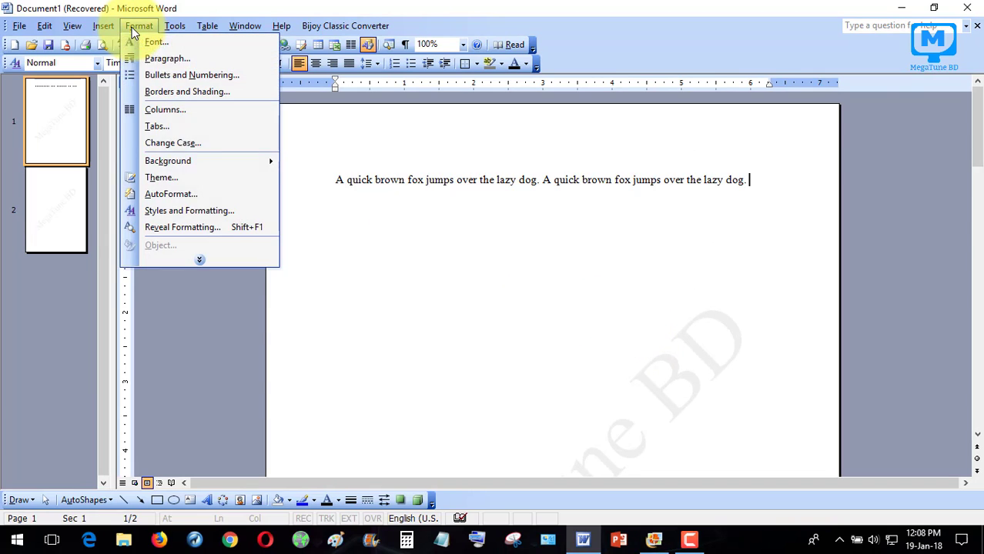
pyautogui.click(208, 182)
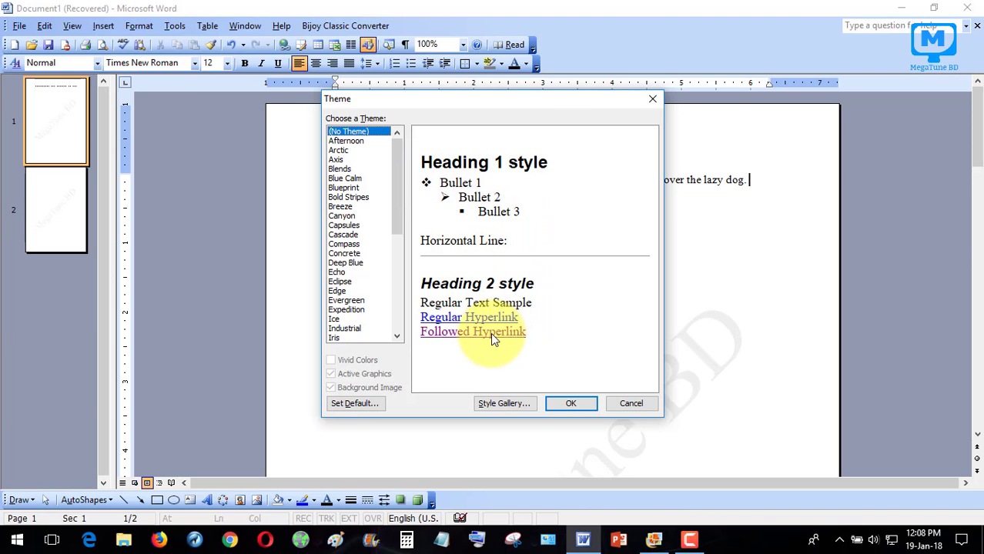
pyautogui.click(367, 143)
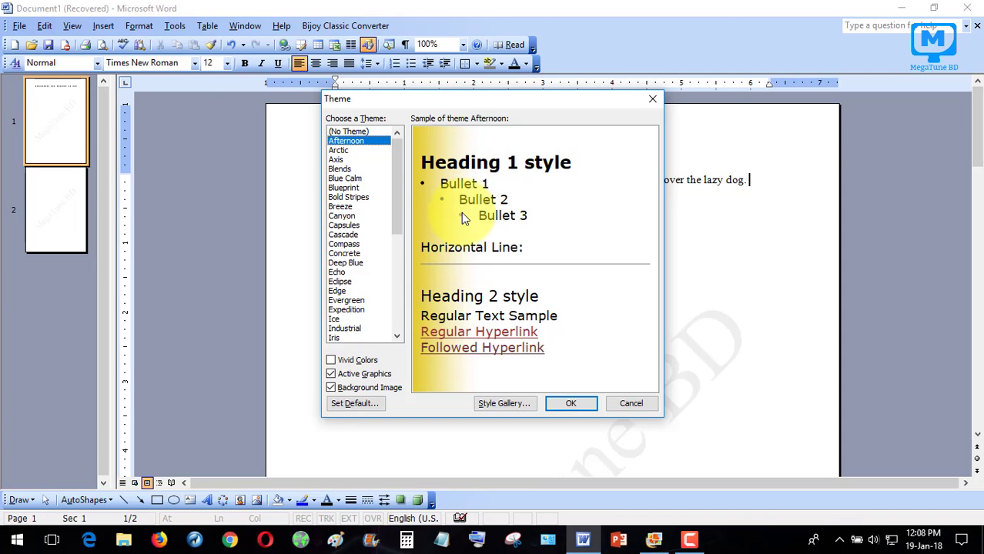
pyautogui.click(339, 151)
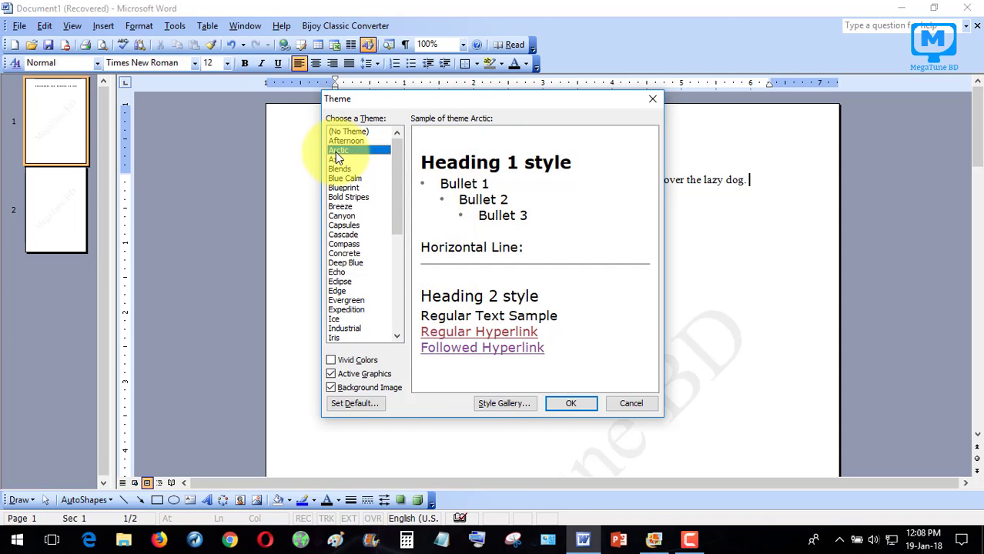
pyautogui.click(337, 160)
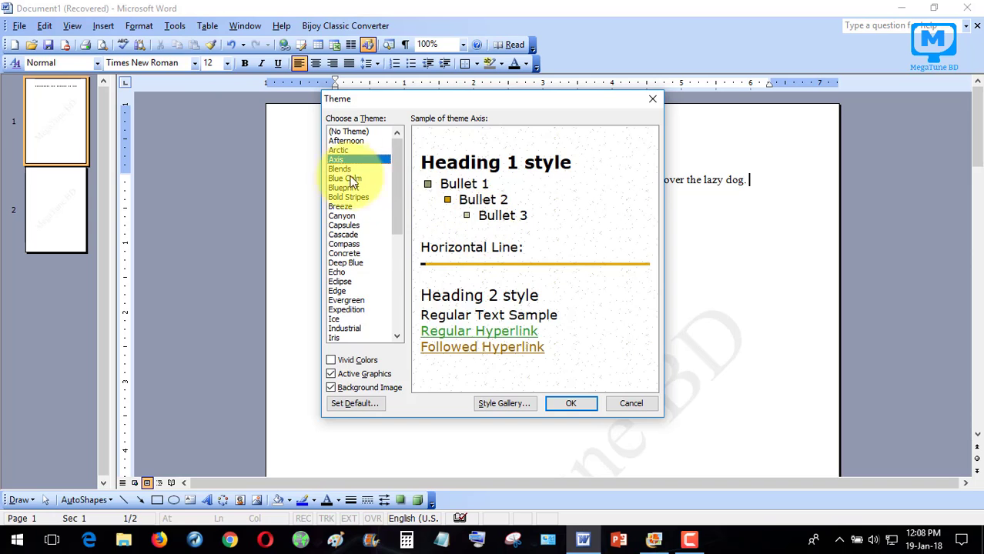
pyautogui.click(341, 169)
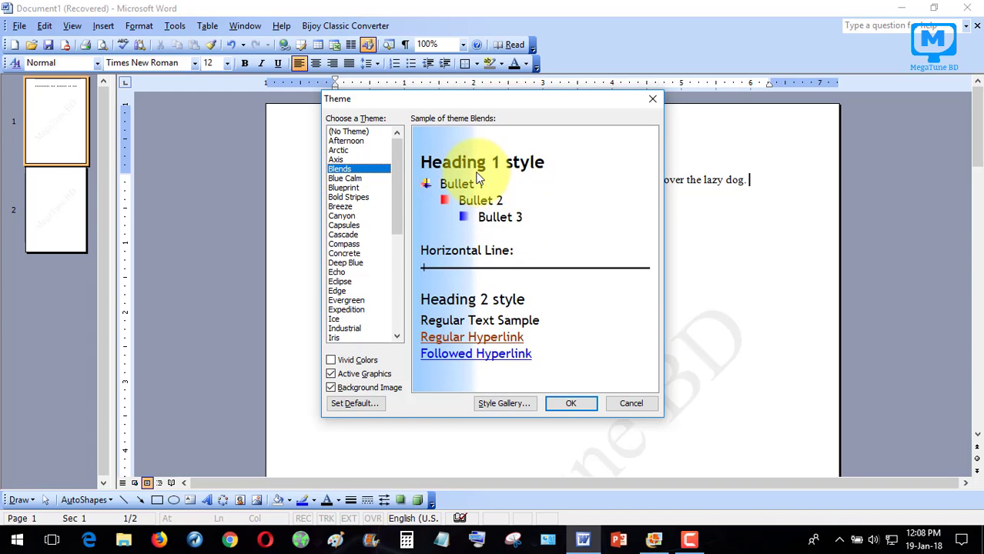
pyautogui.click(346, 188)
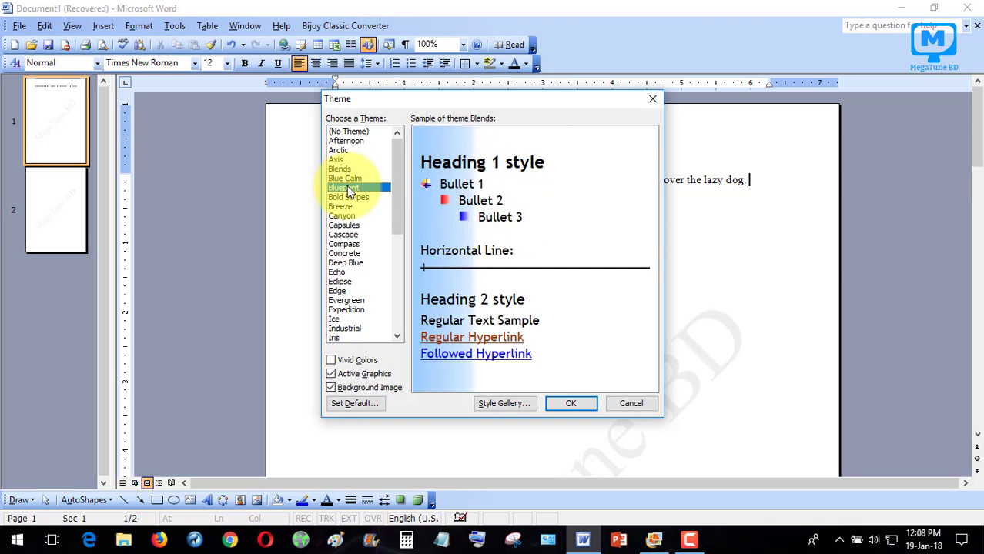
pyautogui.click(349, 198)
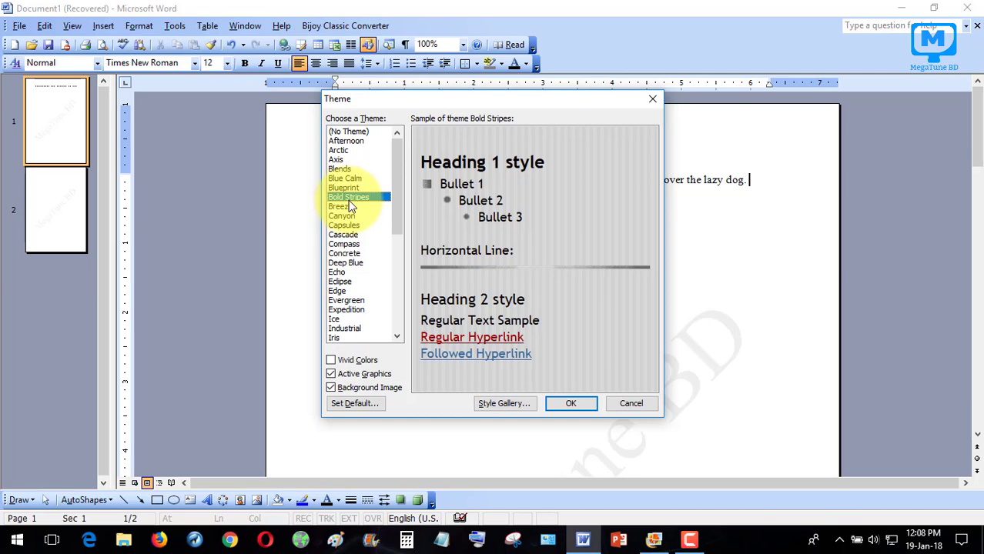
pyautogui.click(352, 208)
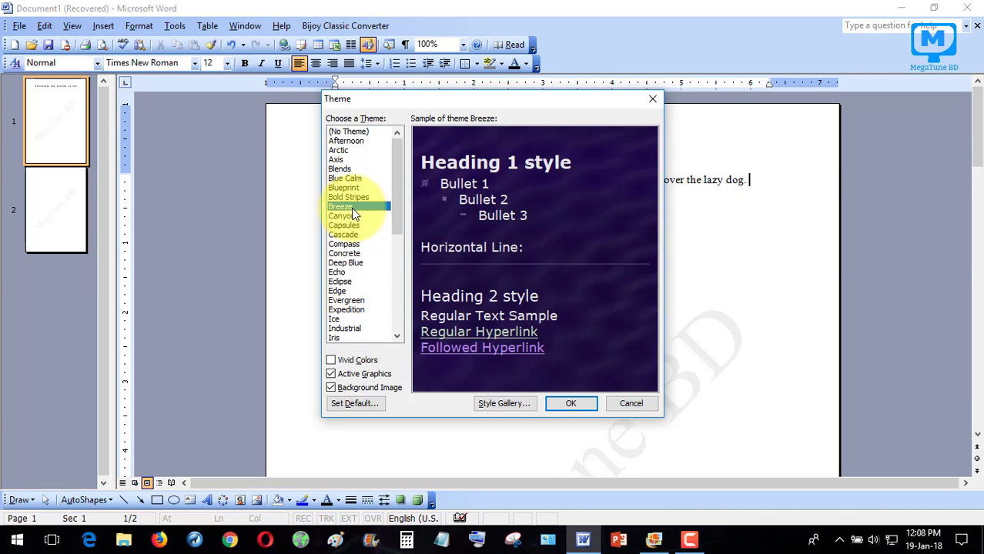
pyautogui.click(353, 225)
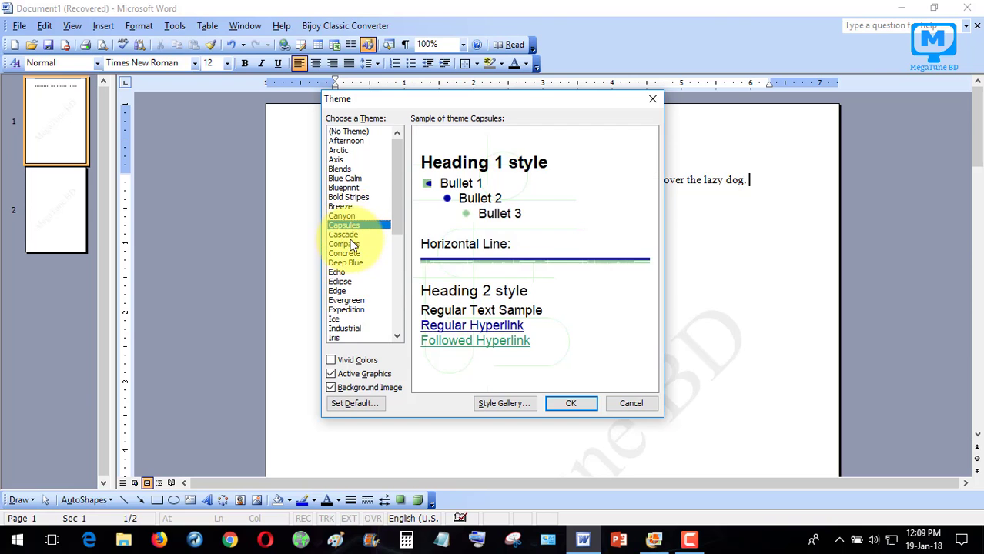
# - Apply the Sky theme to the document and check its background on both pages
pyautogui.scroll(-5, 360, 254)
pyautogui.scroll(-3, 362, 262)
pyautogui.scroll(7, 362, 262)
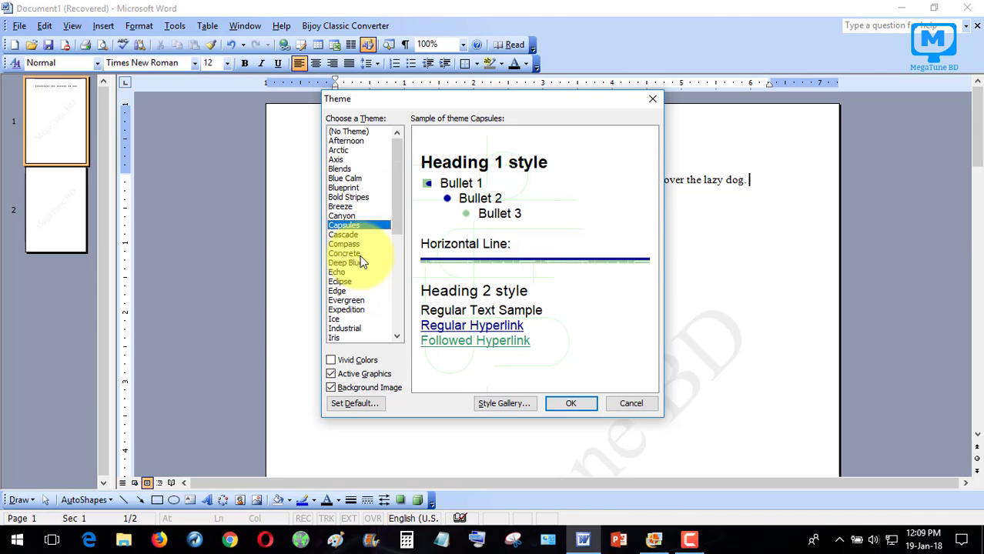
pyautogui.scroll(-5, 362, 262)
pyautogui.scroll(-3, 362, 260)
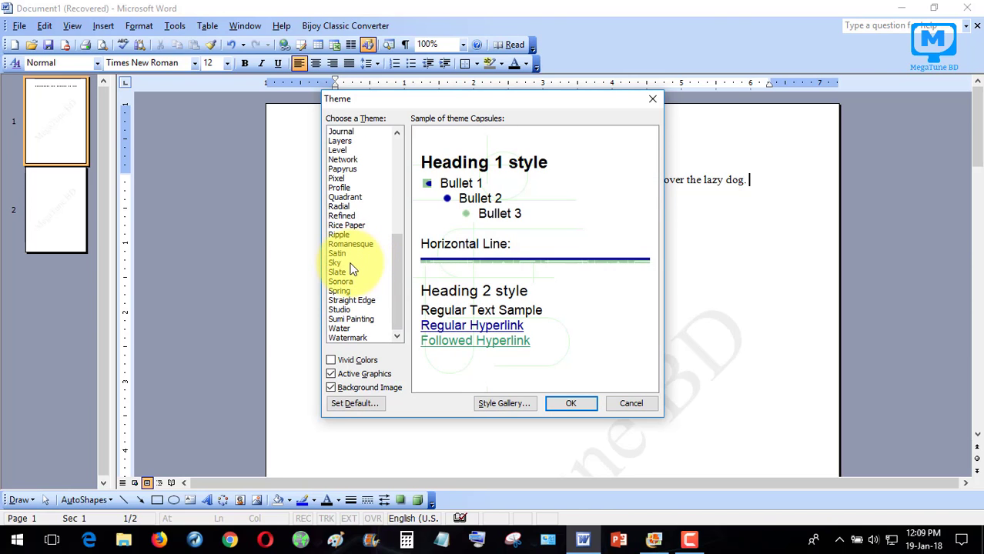
pyautogui.click(351, 264)
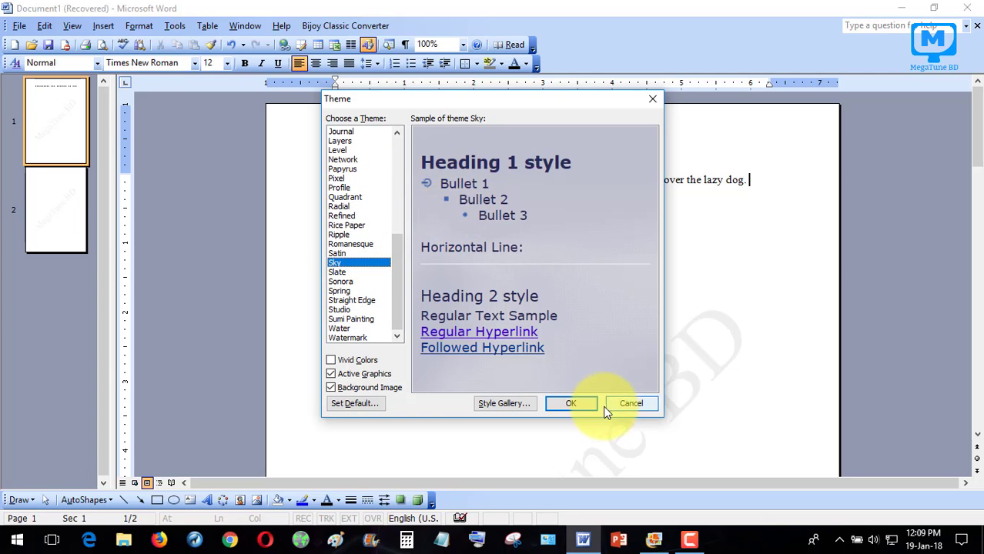
pyautogui.click(570, 404)
pyautogui.scroll(-15, 649, 326)
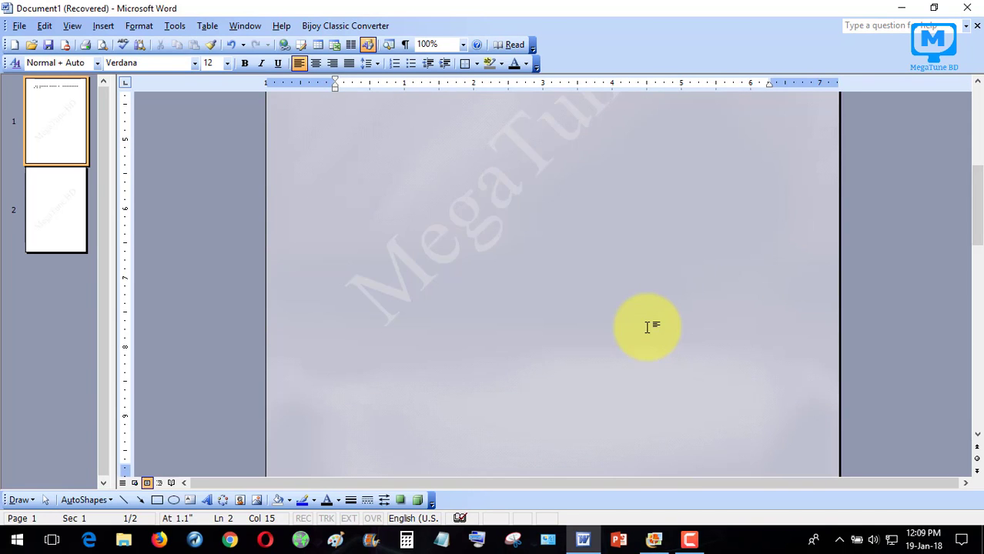
pyautogui.scroll(-19, 648, 328)
pyautogui.scroll(20, 650, 329)
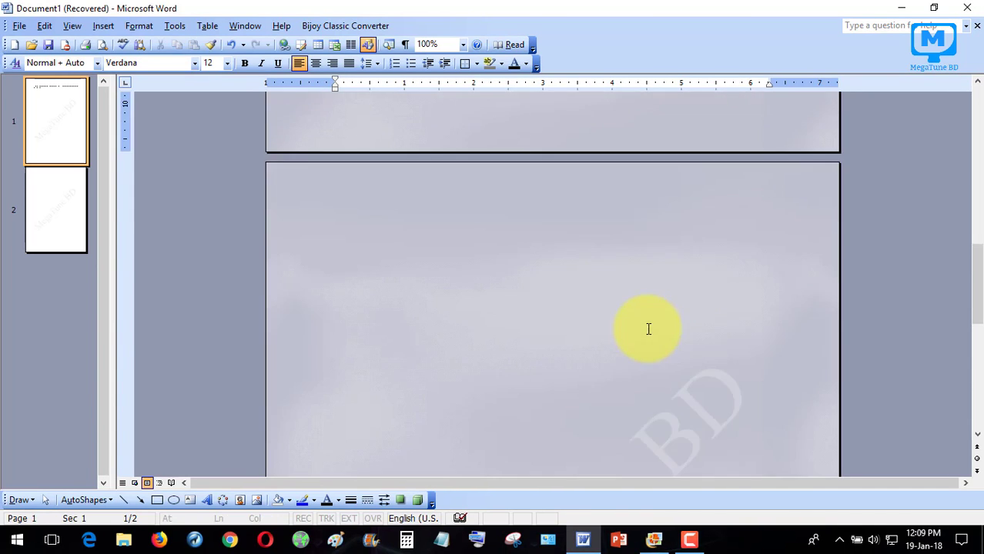
pyautogui.scroll(12, 649, 329)
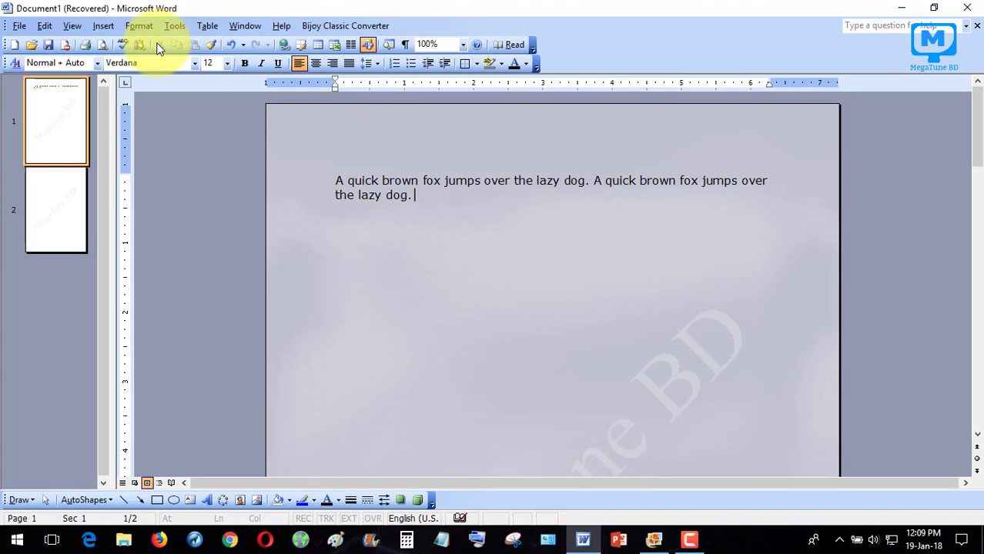
# - Examine the available styles and the Footer style's options in Styles and Formatting, and close the pane without applying any
pyautogui.click(139, 26)
pyautogui.click(201, 262)
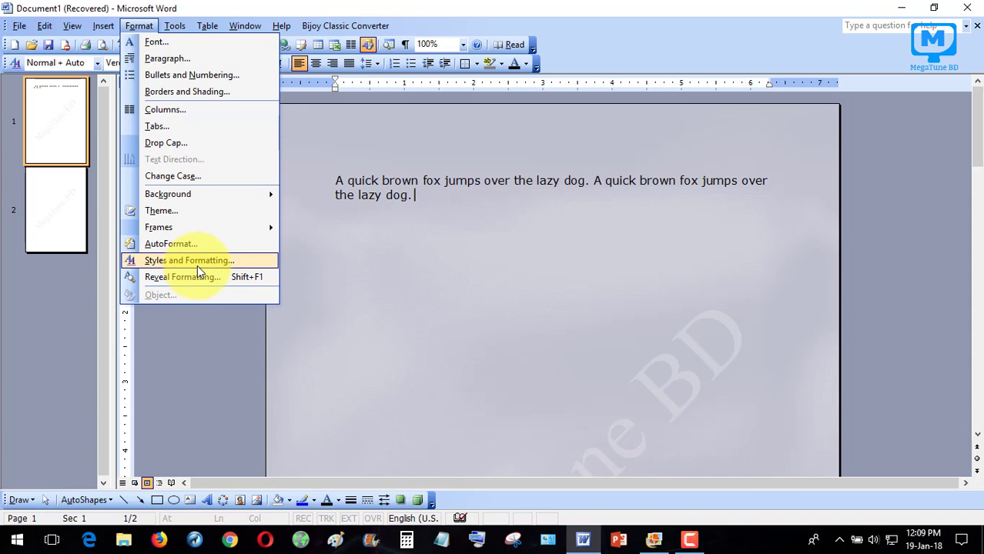
pyautogui.click(197, 265)
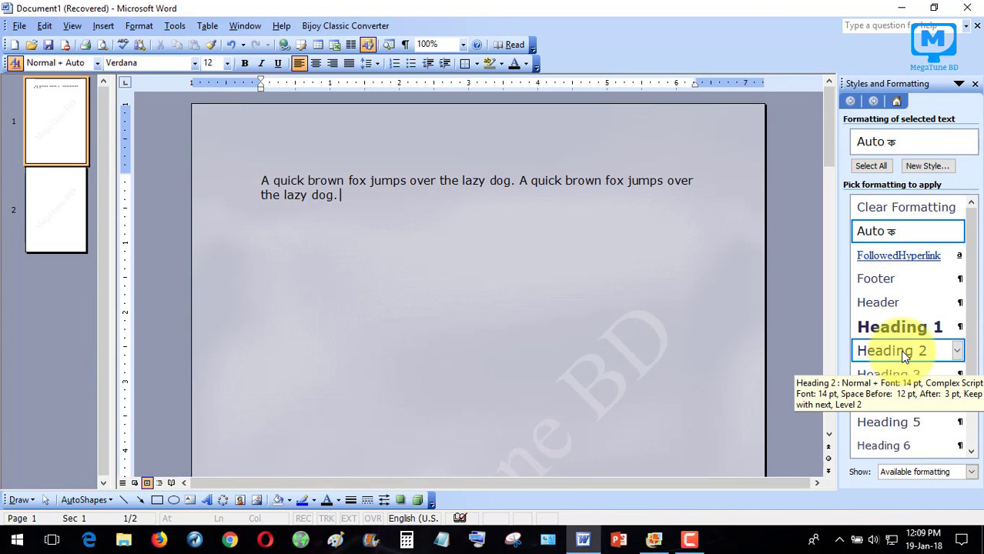
pyautogui.click(958, 280)
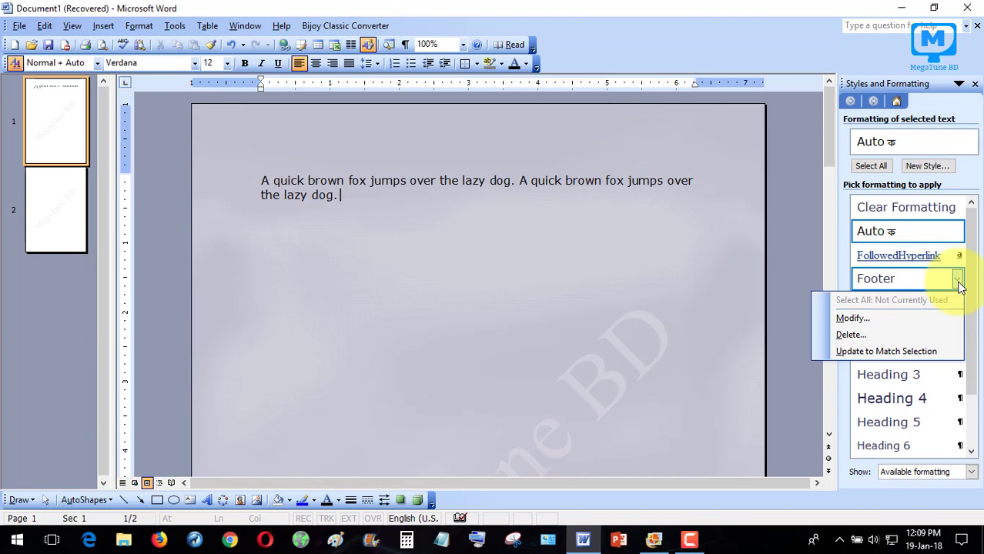
pyautogui.click(959, 282)
pyautogui.scroll(-1, 906, 383)
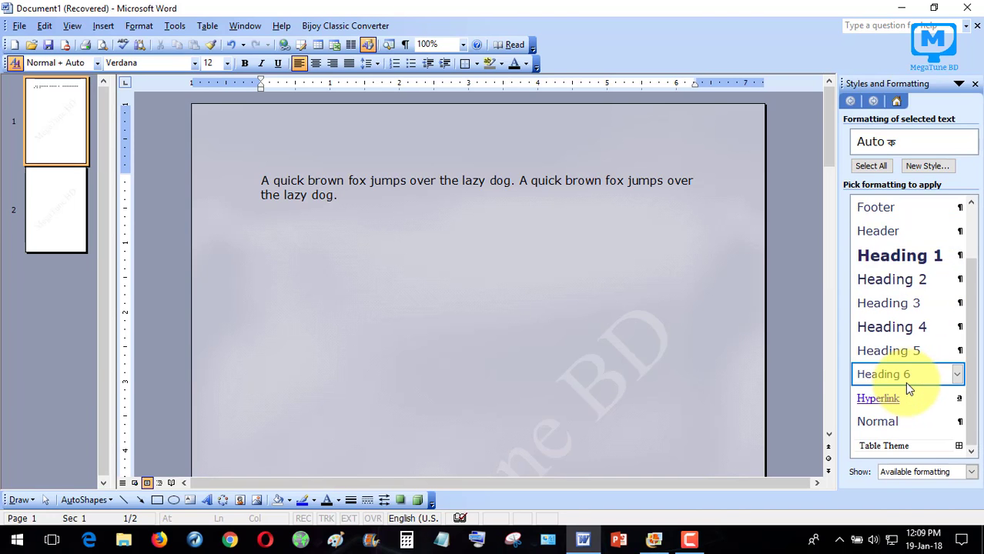
pyautogui.scroll(1, 907, 383)
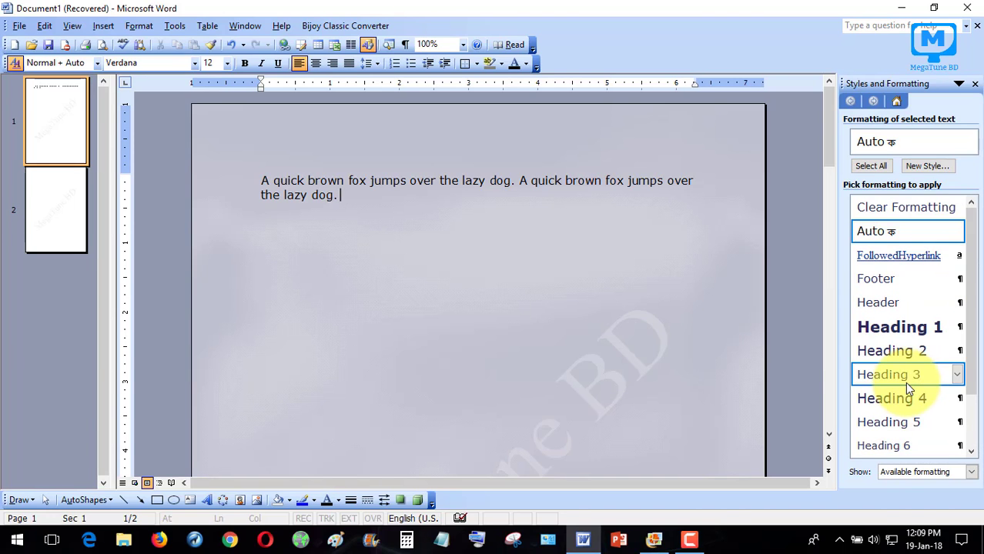
pyautogui.click(975, 85)
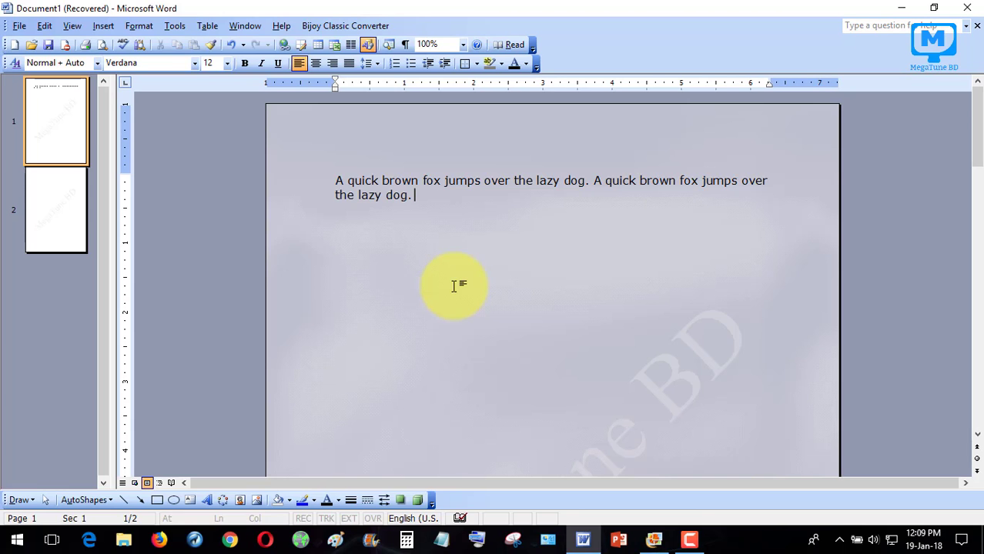
# - Look over the themed first page and switch to the MegaTune BD channel image in Photo Gallery
pyautogui.scroll(-3, 476, 347)
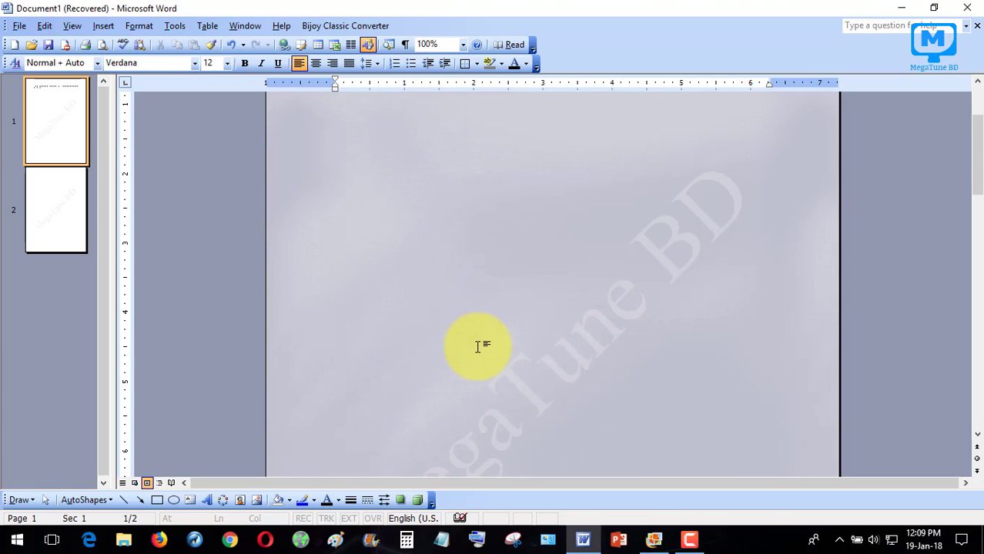
pyautogui.scroll(3, 477, 347)
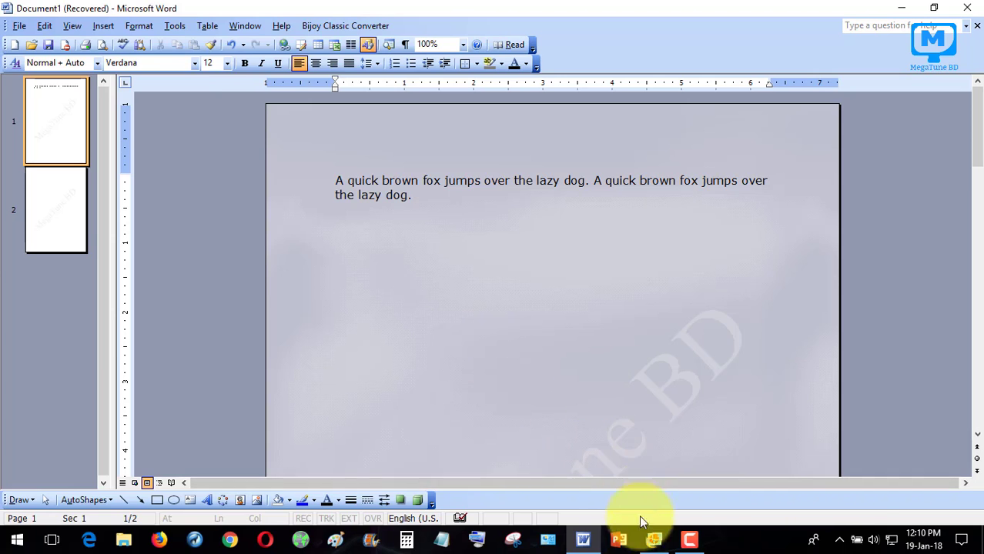
pyautogui.click(654, 540)
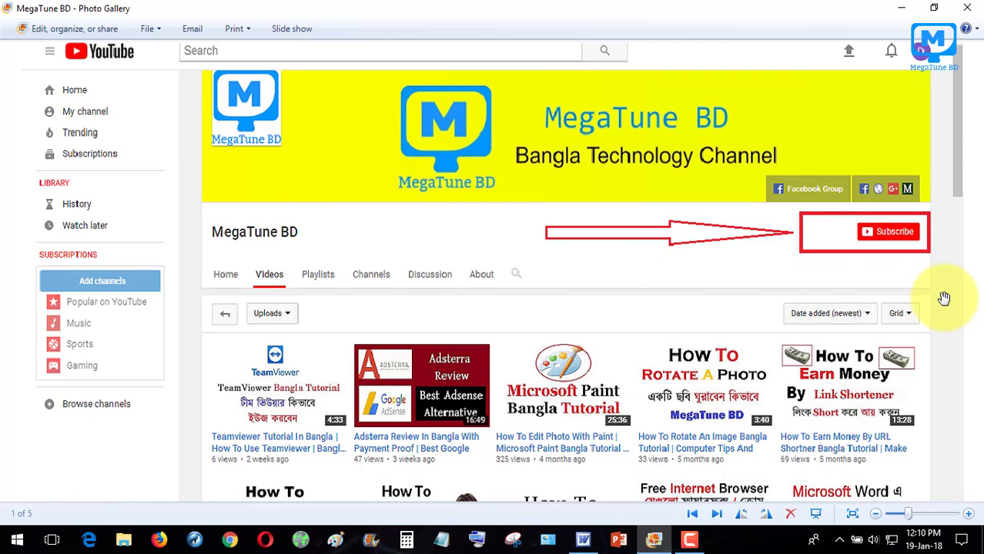